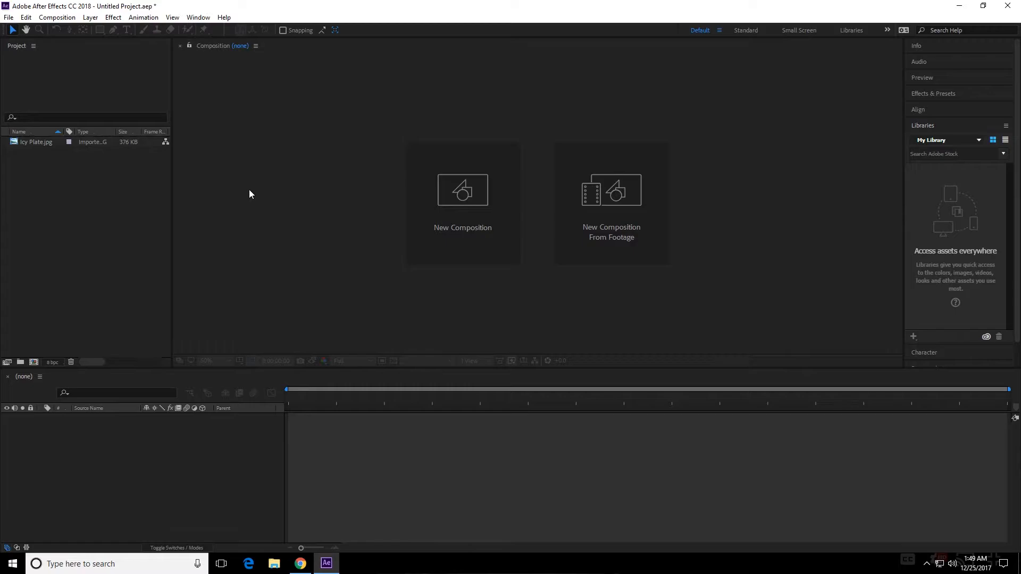
Create a 1920 x 1080 composition using the HDTV 1080 29.97 preset.
{"action": "left_click", "coordinate": [465, 190]}
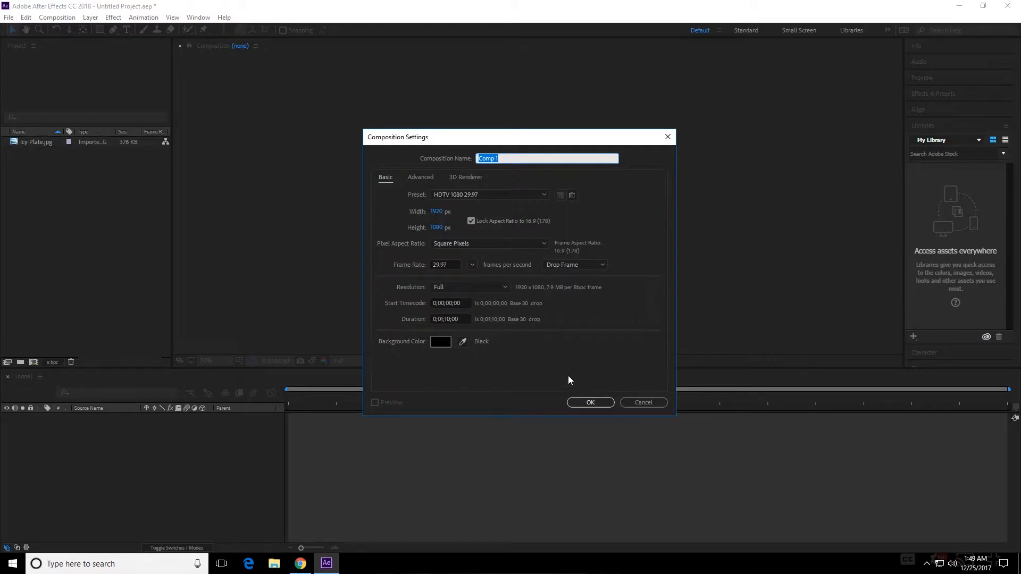
{"action": "left_click", "coordinate": [589, 403]}
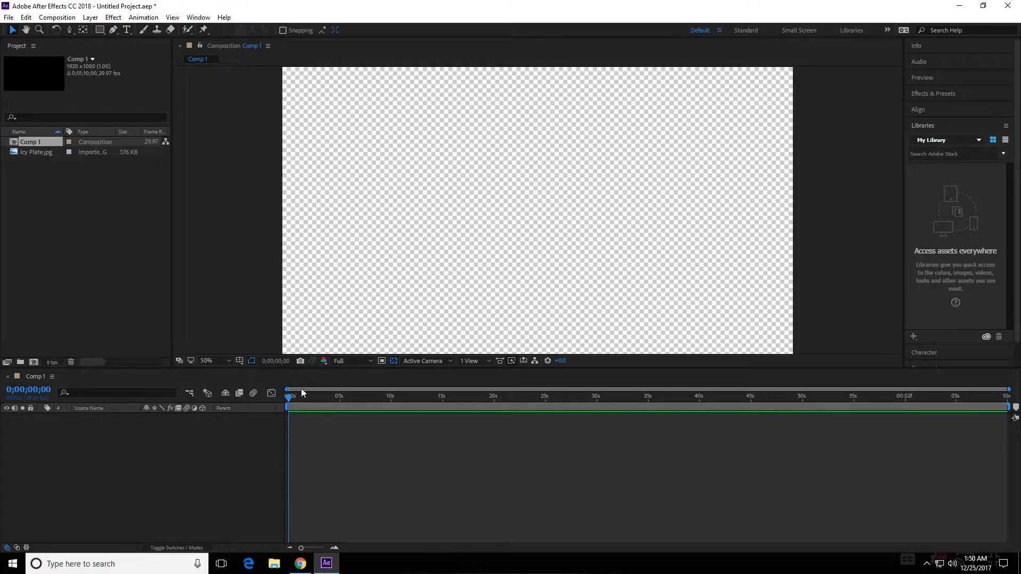
Add a composition-sized solid layer coloured medium royal blue (2E5ABD).
{"action": "right_click", "coordinate": [88, 425]}
{"action": "mouse_move", "coordinate": [119, 433]}
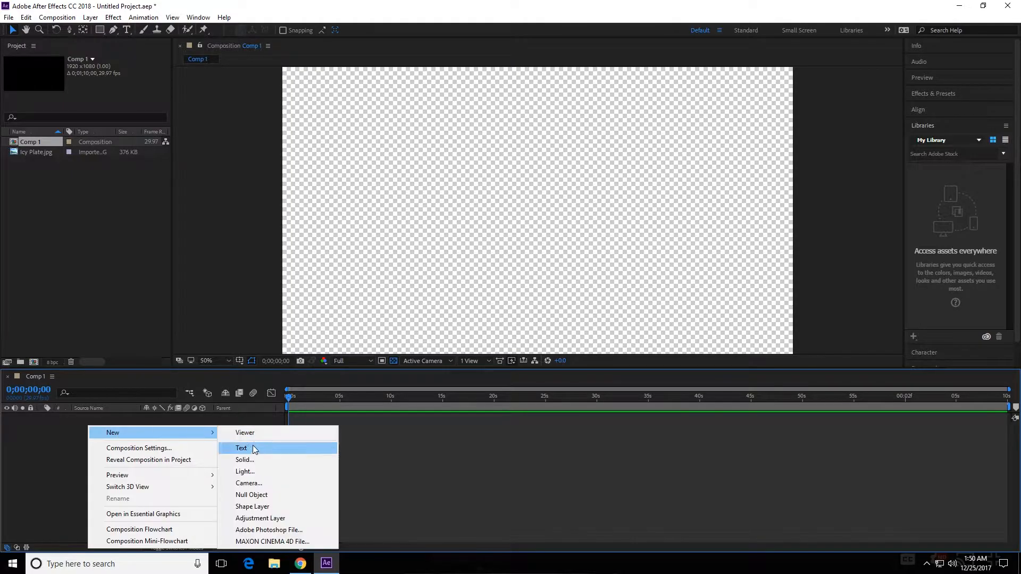
{"action": "left_click", "coordinate": [245, 459]}
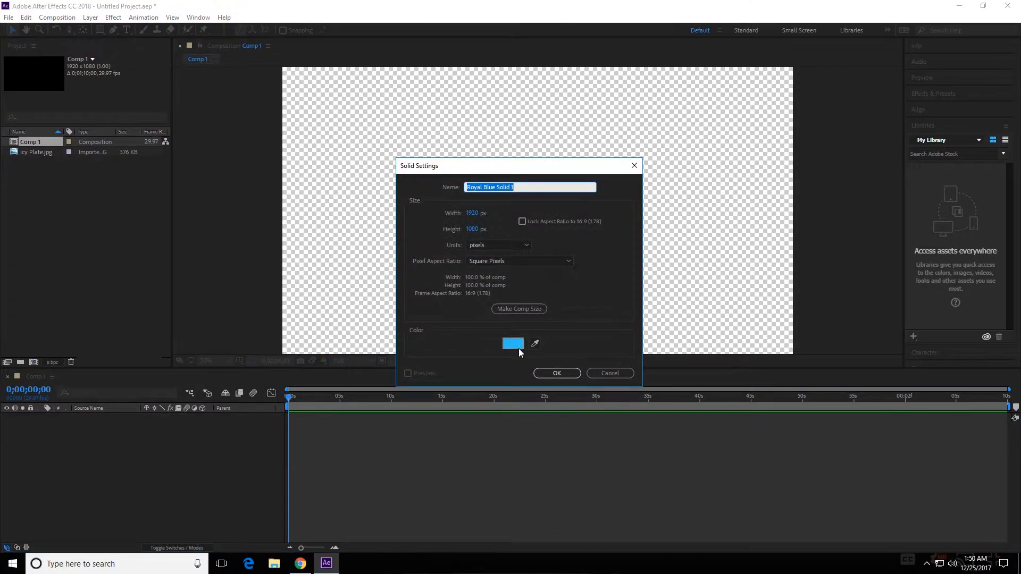
{"action": "left_click", "coordinate": [514, 345]}
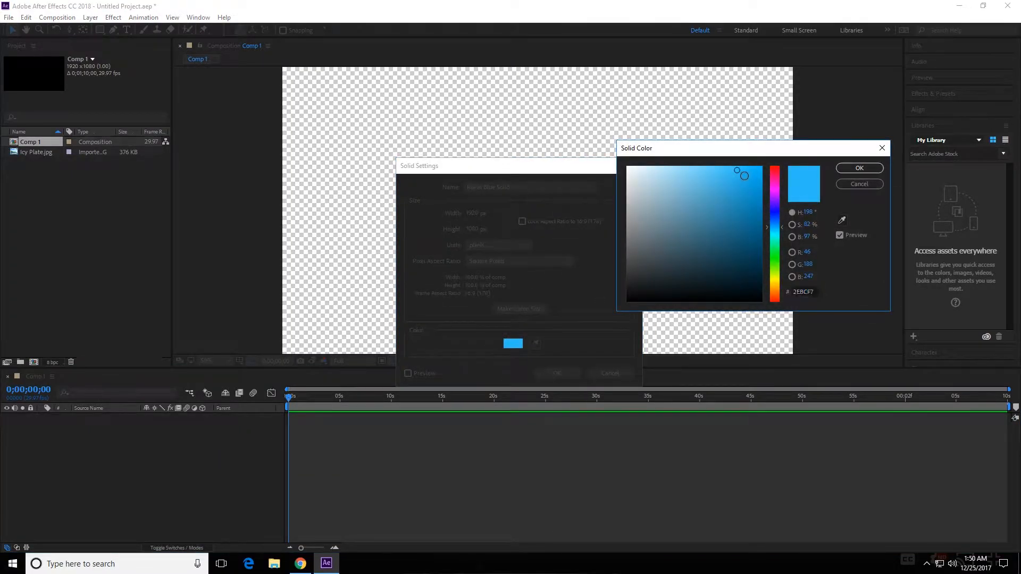
{"action": "left_click", "coordinate": [747, 185]}
{"action": "left_click_drag", "start_coordinate": [783, 212], "coordinate": [780, 218]}
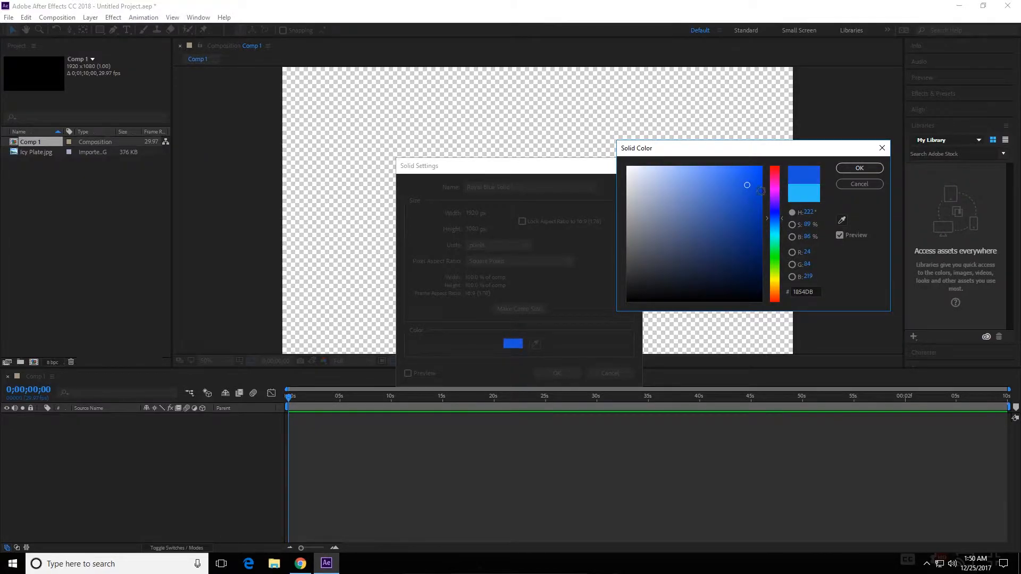
{"action": "mouse_move", "coordinate": [747, 185]}
{"action": "left_mouse_down"}
{"action": "mouse_move", "coordinate": [730, 214]}
{"action": "mouse_move", "coordinate": [729, 201]}
{"action": "left_mouse_up"}
{"action": "left_click", "coordinate": [875, 168]}
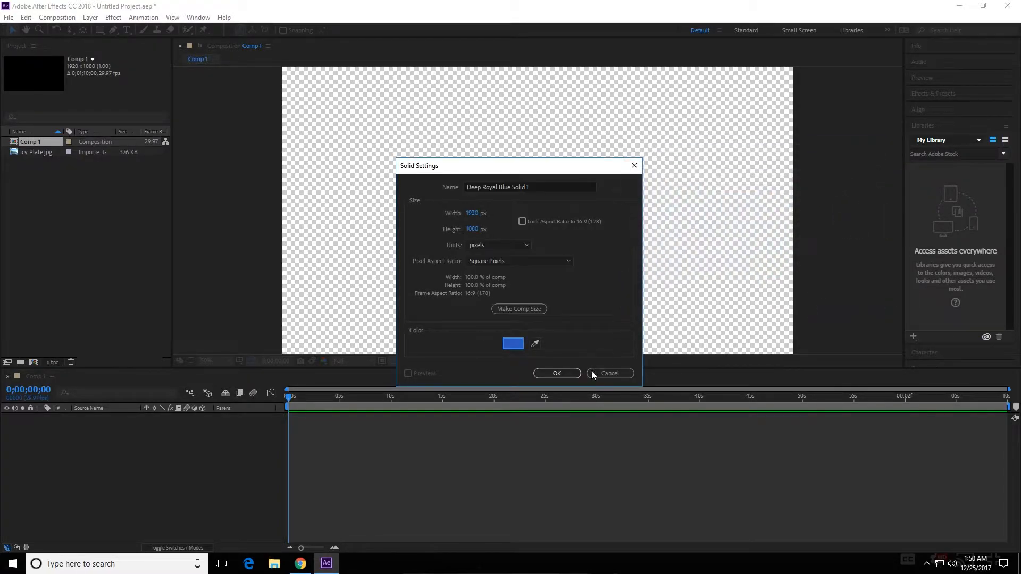
{"action": "left_click", "coordinate": [570, 373]}
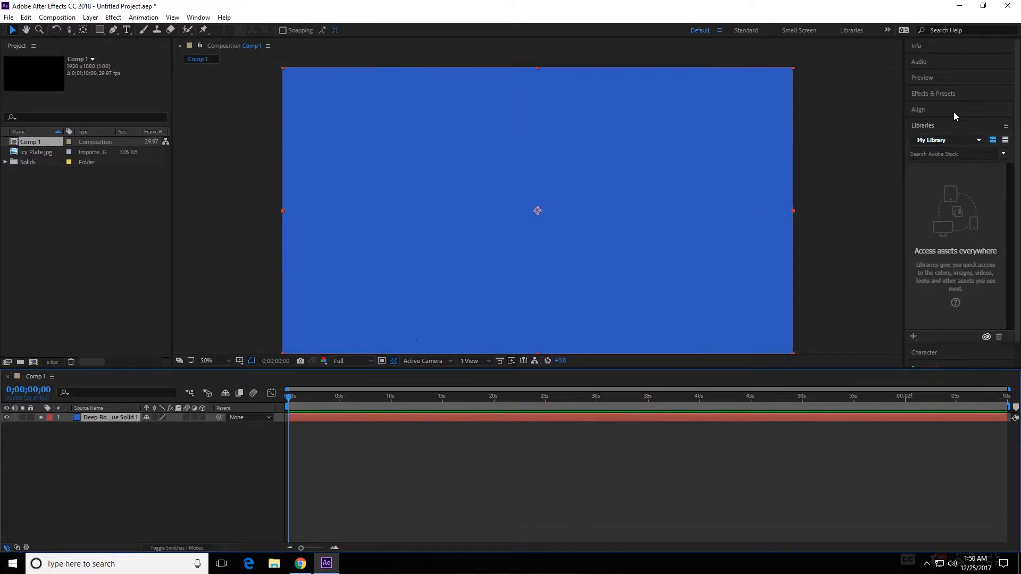
Search the effects for "4-color" and apply 4-Color Gradient to the blue solid.
{"action": "left_click", "coordinate": [927, 93]}
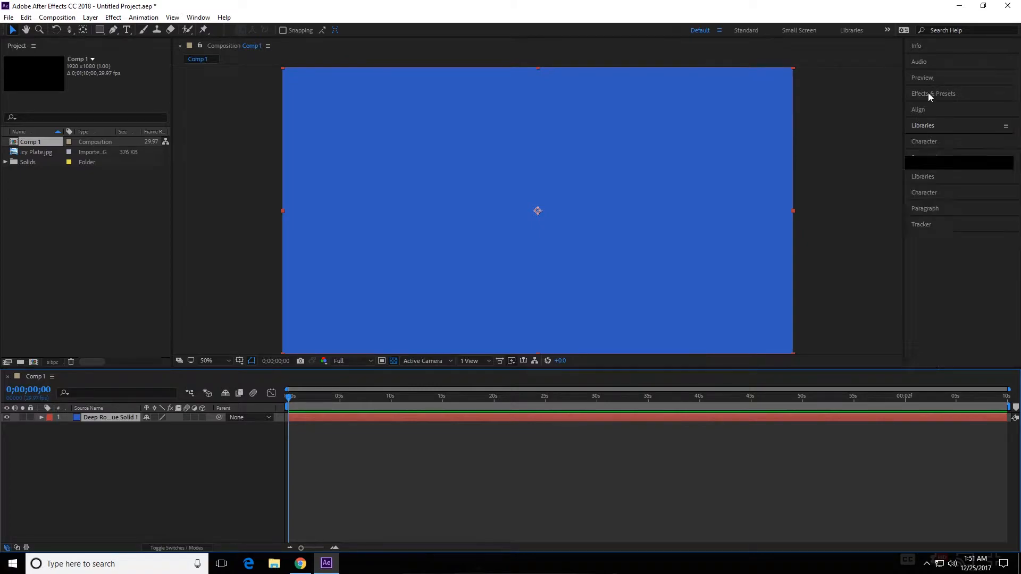
{"action": "left_click", "coordinate": [1005, 107]}
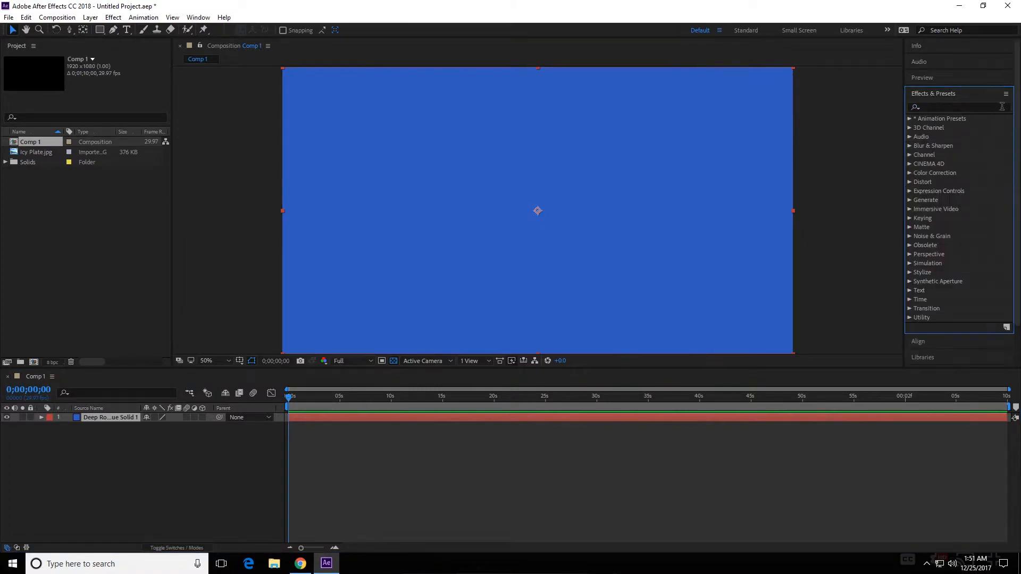
{"action": "left_click", "coordinate": [1002, 106]}
{"action": "type", "text": "4-c"}
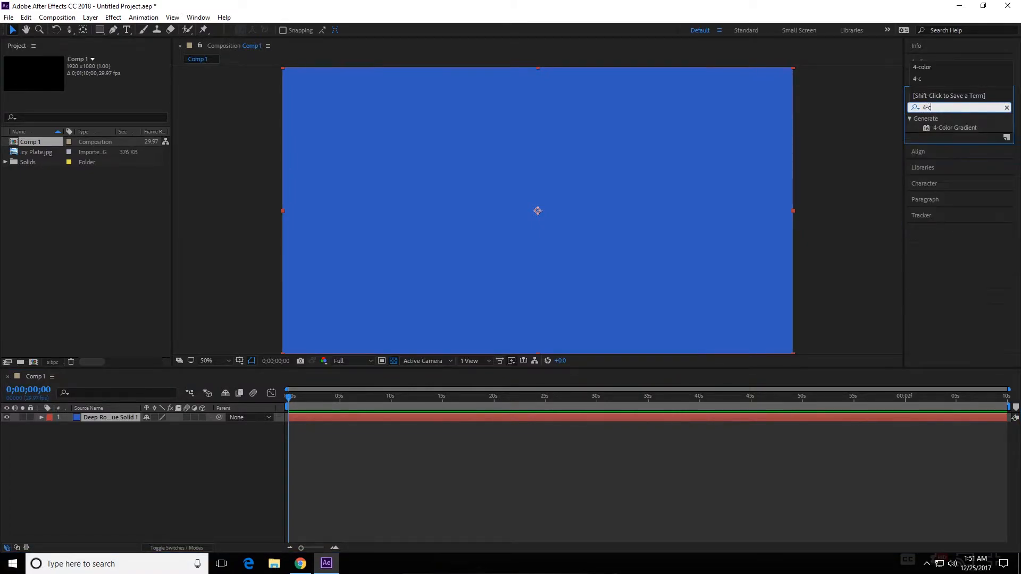
{"action": "type", "text": "olor"}
{"action": "left_click_drag", "start_coordinate": [928, 128], "coordinate": [564, 351]}
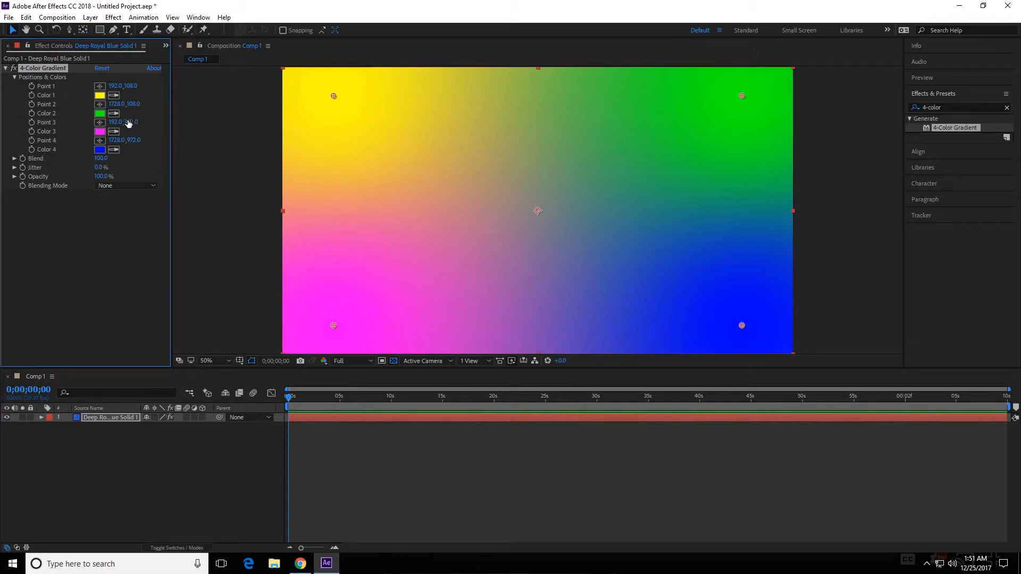
Sample the solid's royal blue for gradient Colors 1, 3 and 4, and black for Color 2.
{"action": "left_click", "coordinate": [113, 95]}
{"action": "left_click", "coordinate": [104, 368]}
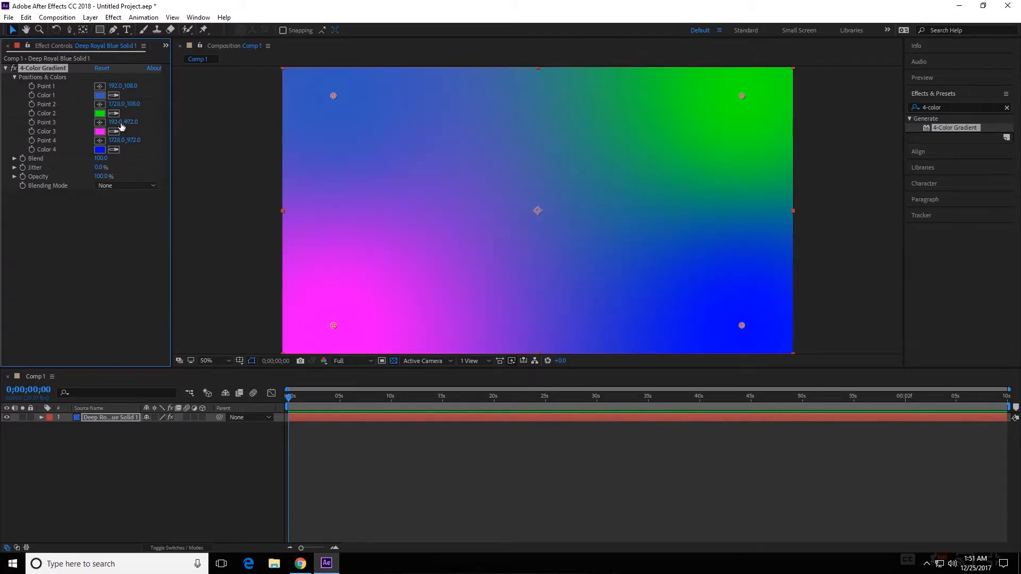
{"action": "left_click", "coordinate": [114, 113]}
{"action": "left_click", "coordinate": [123, 264]}
{"action": "left_click", "coordinate": [113, 132]}
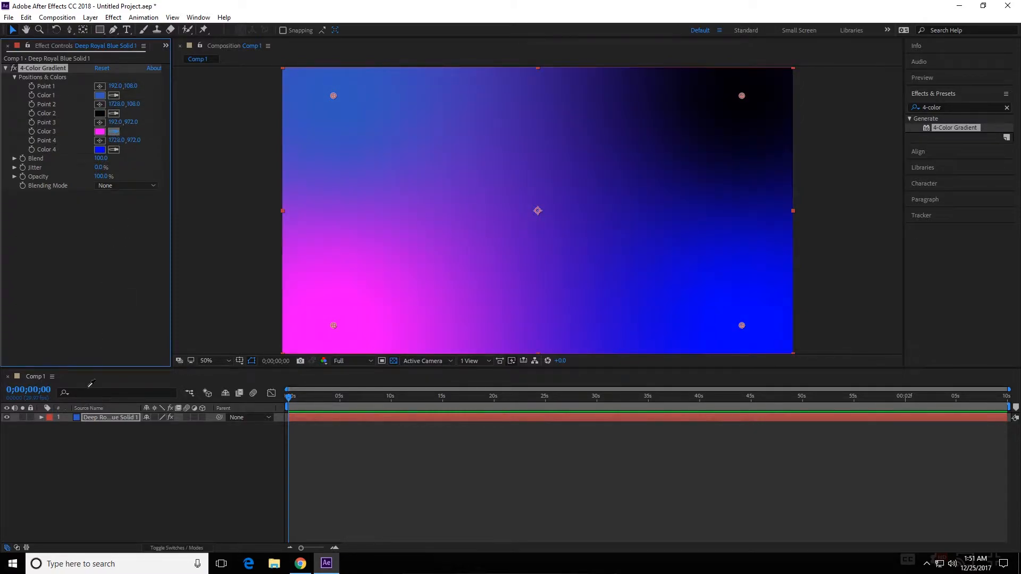
{"action": "left_click", "coordinate": [78, 416]}
{"action": "left_click", "coordinate": [114, 149]}
{"action": "left_click", "coordinate": [78, 417]}
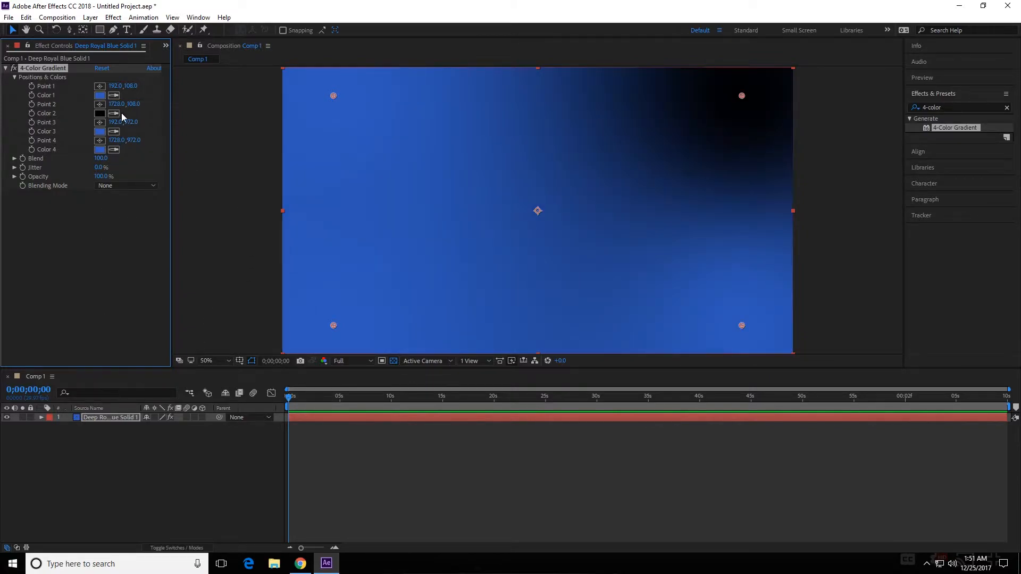
Change Color 1 of the gradient to a dark desaturated blue, 204468.
{"action": "left_click", "coordinate": [99, 96]}
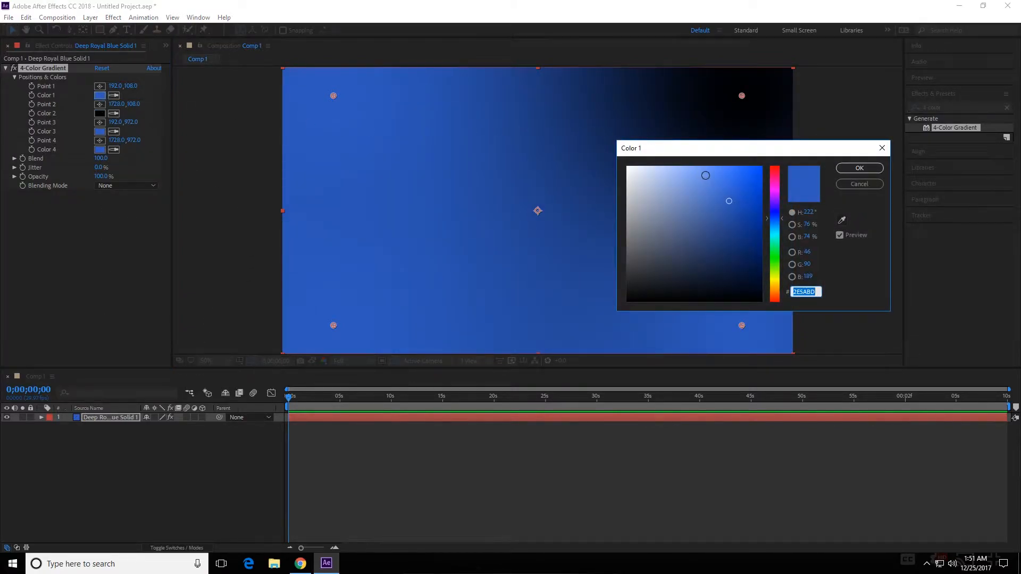
{"action": "mouse_move", "coordinate": [729, 201]}
{"action": "left_mouse_down"}
{"action": "mouse_move", "coordinate": [735, 182]}
{"action": "mouse_move", "coordinate": [713, 260]}
{"action": "mouse_move", "coordinate": [724, 265]}
{"action": "mouse_move", "coordinate": [730, 243]}
{"action": "left_mouse_up"}
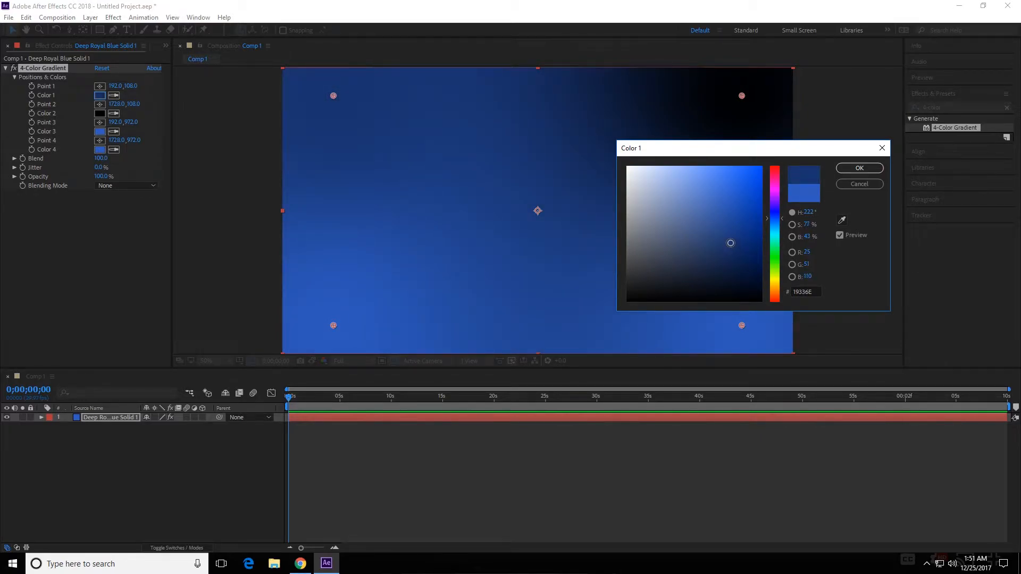
{"action": "left_click_drag", "start_coordinate": [782, 216], "coordinate": [784, 227]}
{"action": "mouse_move", "coordinate": [729, 244]}
{"action": "left_mouse_down"}
{"action": "mouse_move", "coordinate": [736, 250]}
{"action": "mouse_move", "coordinate": [719, 246]}
{"action": "left_mouse_up"}
{"action": "left_click", "coordinate": [859, 169]}
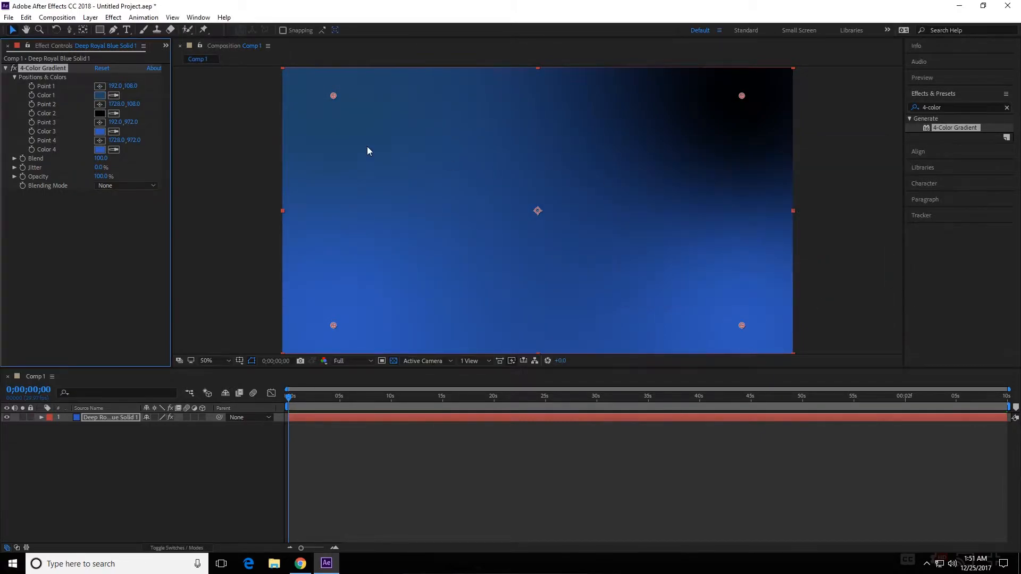
Match gradient Colors 2, 3 and 4 to Color 1 by sampling its swatch.
{"action": "left_click", "coordinate": [113, 113]}
{"action": "left_click", "coordinate": [99, 95]}
{"action": "left_click", "coordinate": [114, 132]}
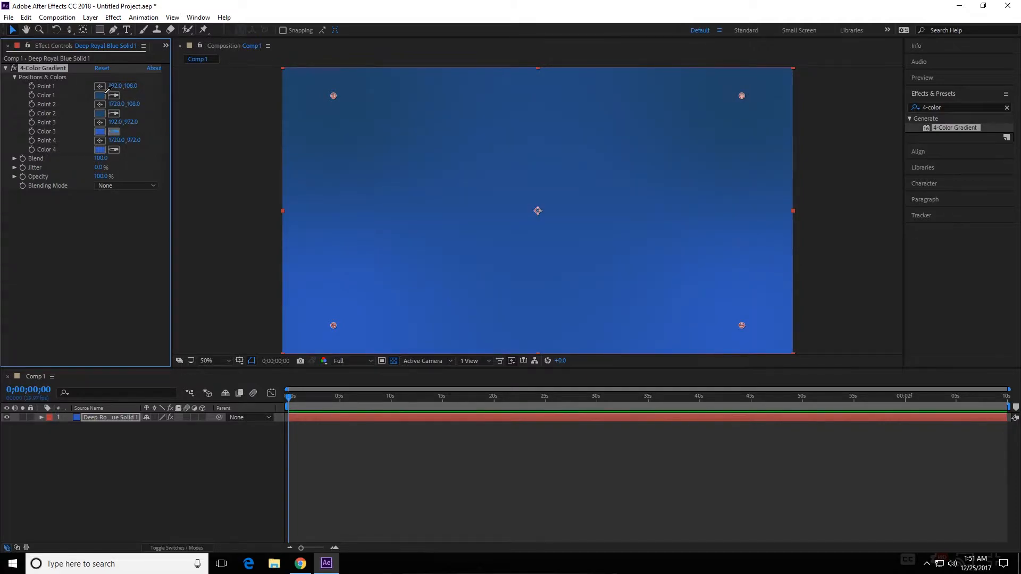
{"action": "left_click", "coordinate": [99, 96]}
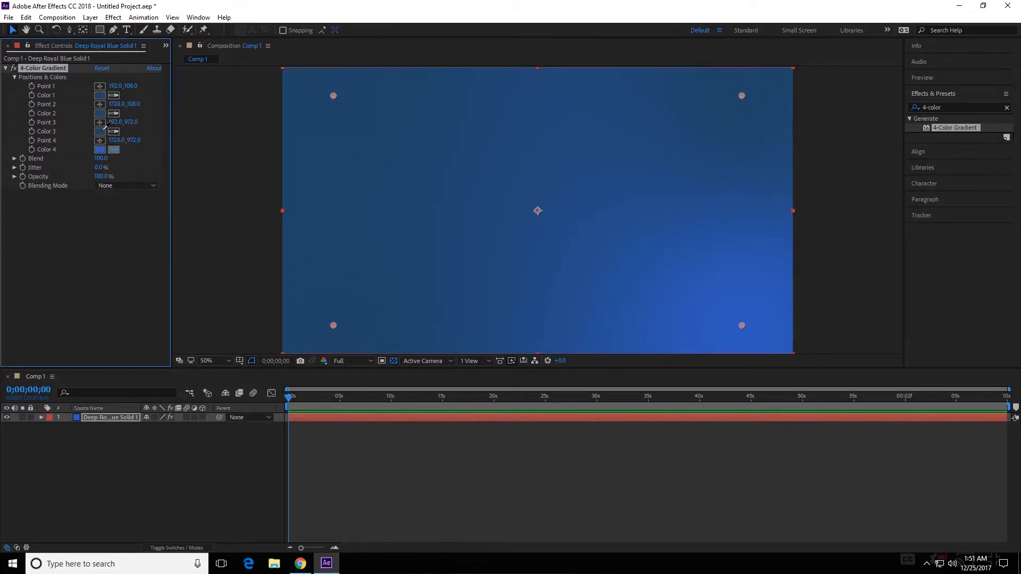
{"action": "left_click", "coordinate": [100, 95]}
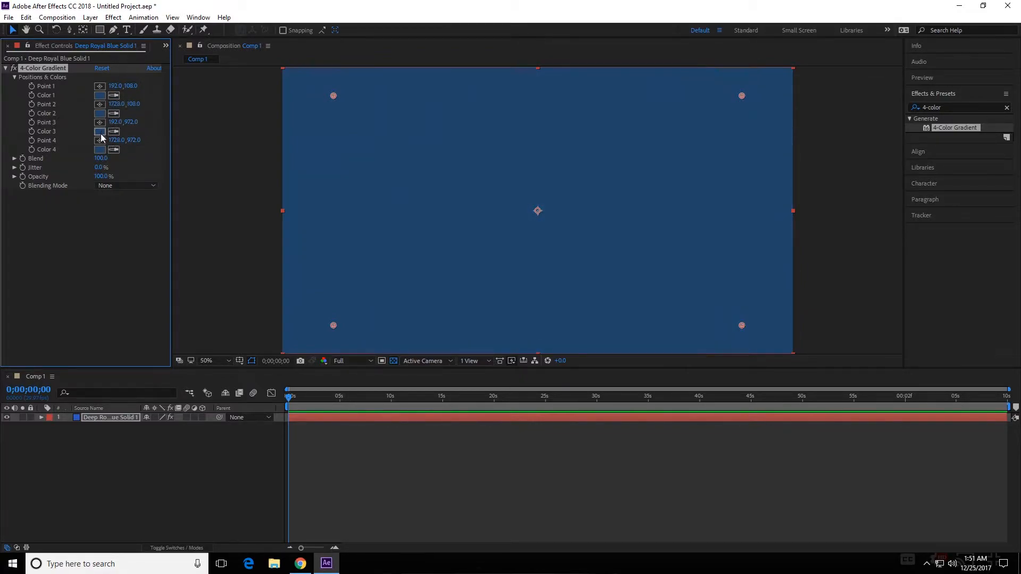
Brighten gradient Colors 4, 3 and 1 slightly so the blues vary subtly, with Color 3 at 1E4976.
{"action": "left_click", "coordinate": [100, 150]}
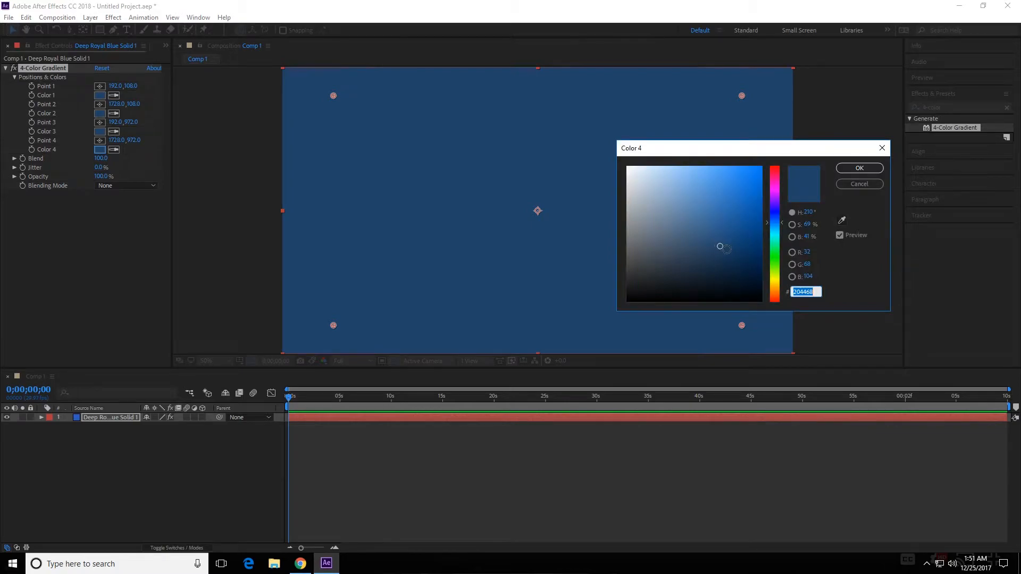
{"action": "left_click_drag", "start_coordinate": [721, 245], "coordinate": [722, 237]}
{"action": "key", "text": "Return"}
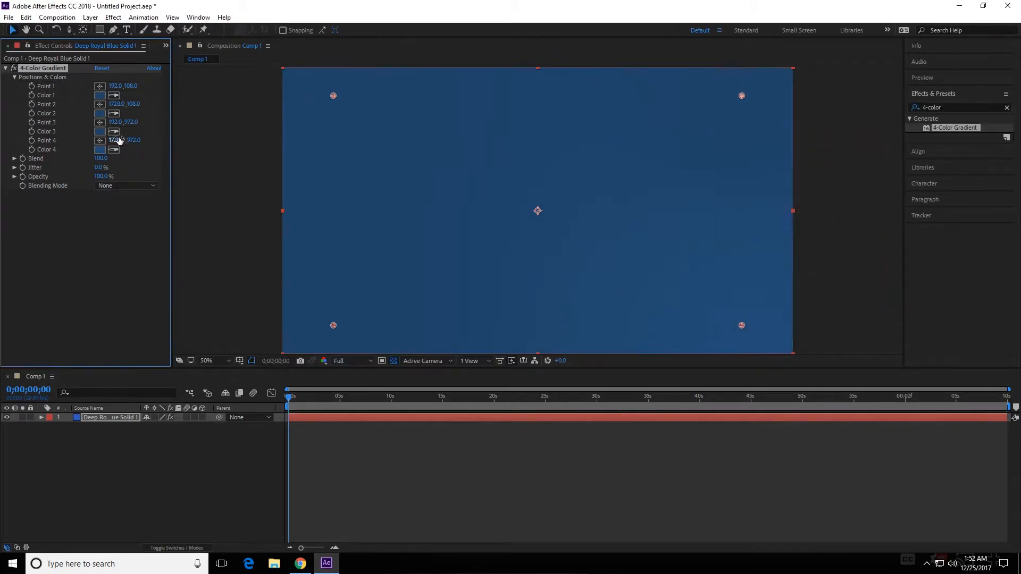
{"action": "left_click", "coordinate": [101, 132]}
{"action": "mouse_move", "coordinate": [720, 246]}
{"action": "left_mouse_down"}
{"action": "mouse_move", "coordinate": [711, 250]}
{"action": "mouse_move", "coordinate": [727, 238]}
{"action": "left_mouse_up"}
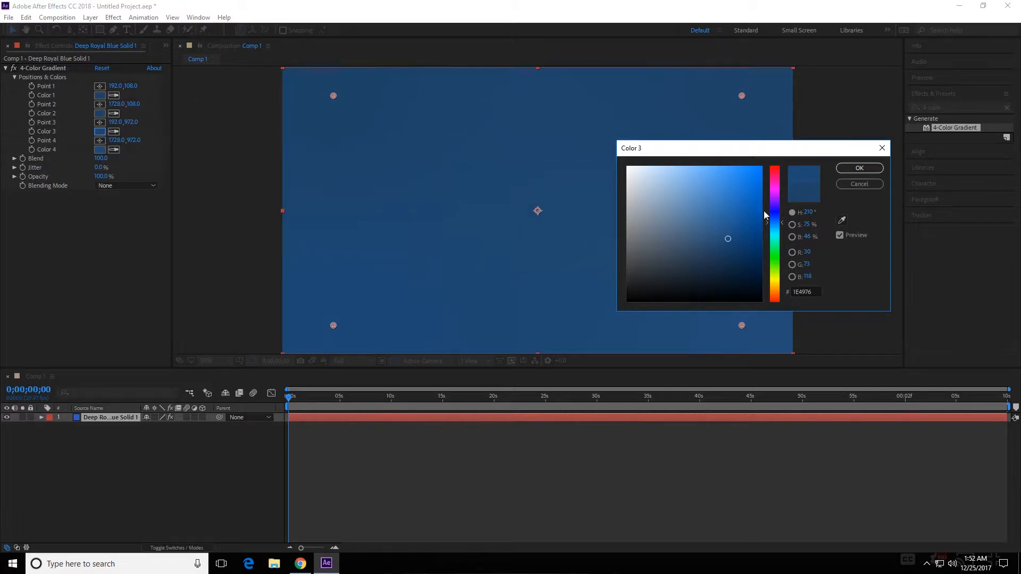
{"action": "left_click", "coordinate": [859, 167]}
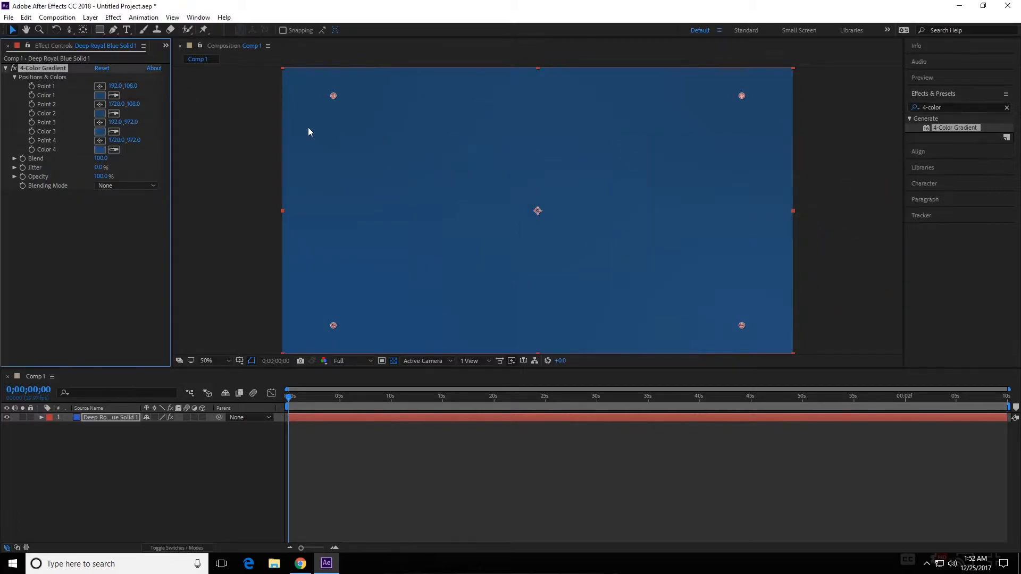
{"action": "left_click", "coordinate": [101, 96]}
{"action": "left_click_drag", "start_coordinate": [719, 246], "coordinate": [719, 244]}
{"action": "left_click", "coordinate": [860, 169]}
Set the Blend value of the 4-Color Gradient to 177.
{"action": "left_click_drag", "start_coordinate": [101, 159], "coordinate": [126, 160]}
{"action": "left_click_drag", "start_coordinate": [297, 172], "coordinate": [124, 176]}
{"action": "left_click_drag", "start_coordinate": [383, 175], "coordinate": [153, 172]}
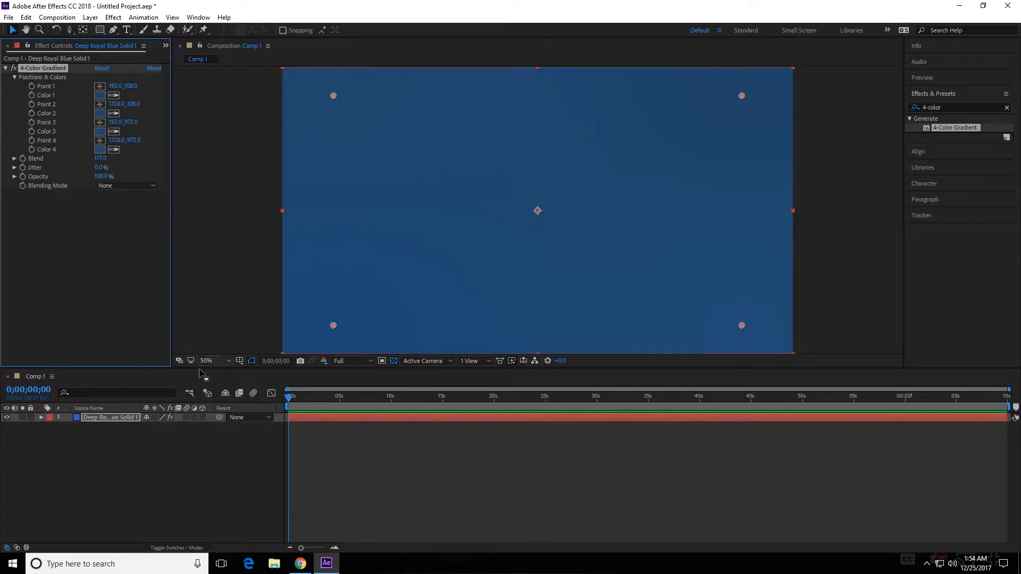
Search the presets for "cinder" and apply the Cinders background preset to the solid layer.
{"action": "left_click", "coordinate": [1007, 107]}
{"action": "type", "text": "cinder"}
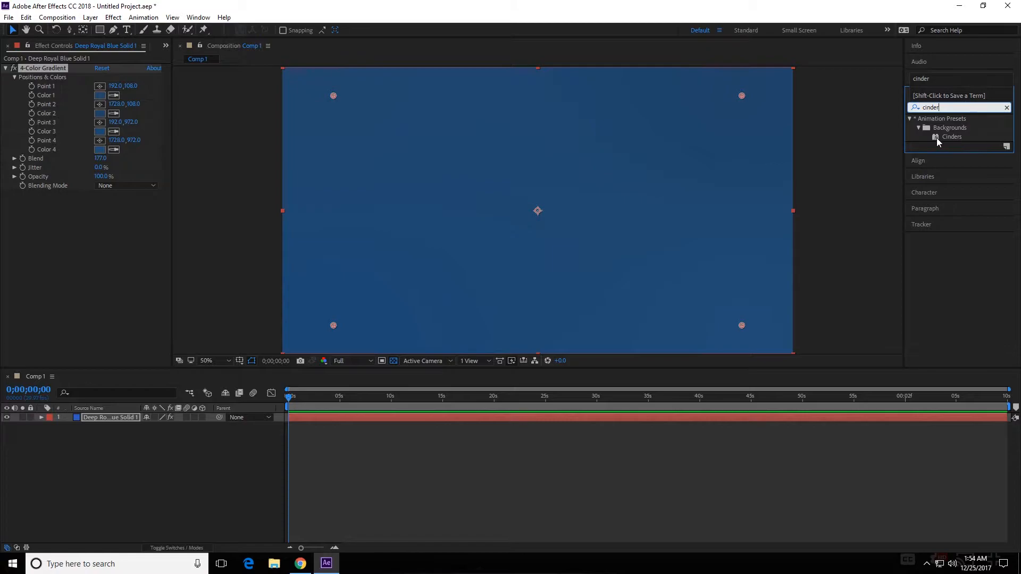
{"action": "left_click_drag", "start_coordinate": [936, 138], "coordinate": [117, 422]}
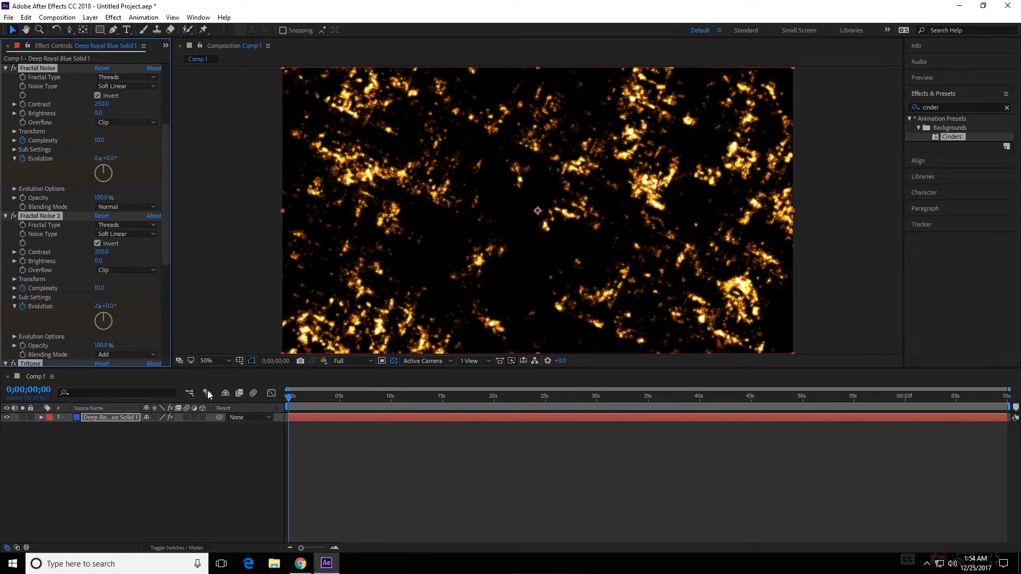
Delete the Fractal Noise 2, Tritone and Glow effects from the solid, keeping 4-Color Gradient and the first Fractal Noise.
{"action": "scroll", "coordinate": [77, 145], "scroll_direction": "up", "scroll_amount": 5}
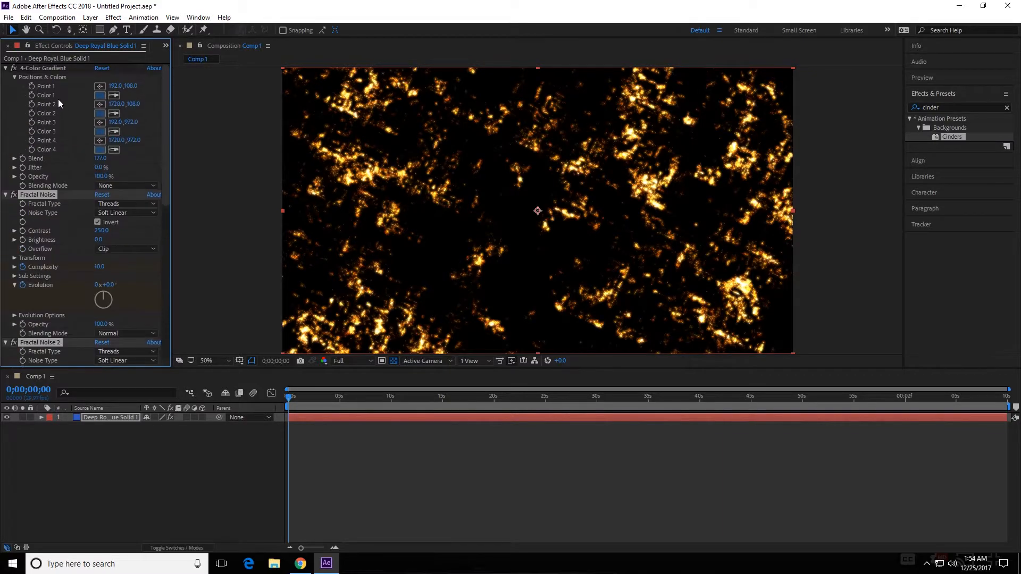
{"action": "left_click", "coordinate": [44, 70]}
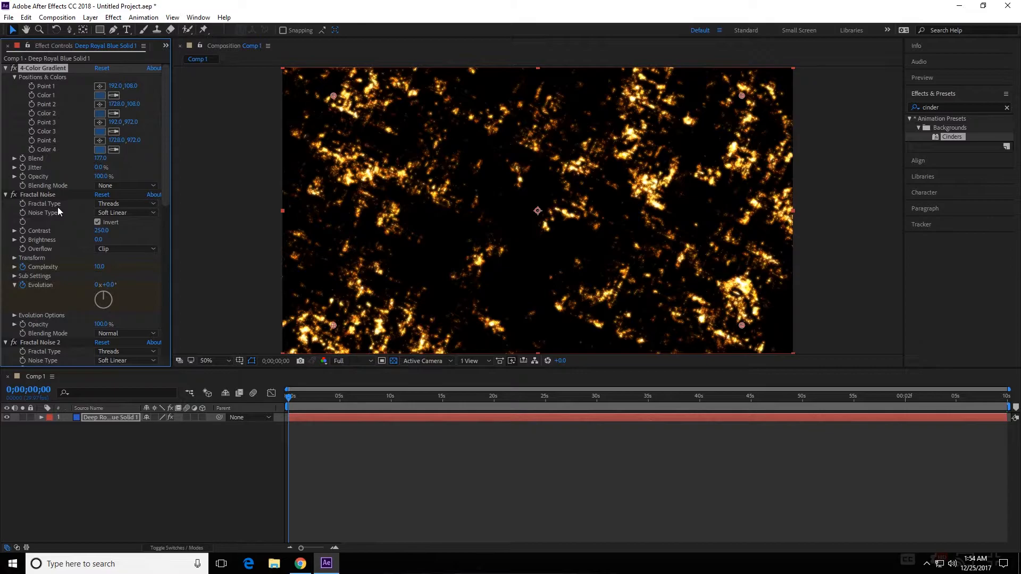
{"action": "scroll", "coordinate": [57, 212], "scroll_direction": "down", "scroll_amount": 2}
{"action": "left_click", "coordinate": [36, 304]}
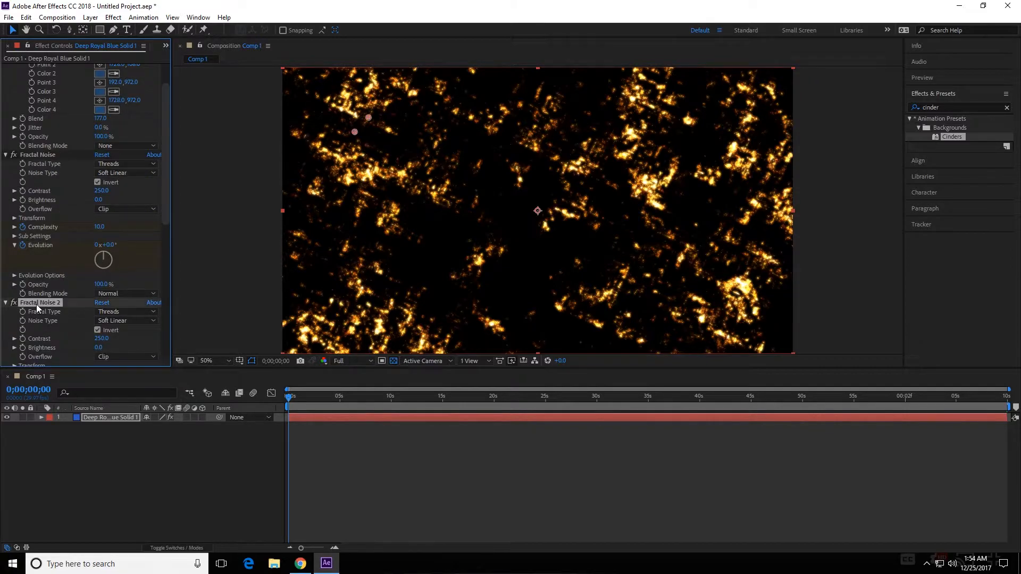
{"action": "key", "text": "Delete"}
{"action": "scroll", "coordinate": [75, 247], "scroll_direction": "down", "scroll_amount": 4}
{"action": "left_click", "coordinate": [27, 224]}
{"action": "key", "text": "Delete"}
{"action": "left_click", "coordinate": [24, 222]}
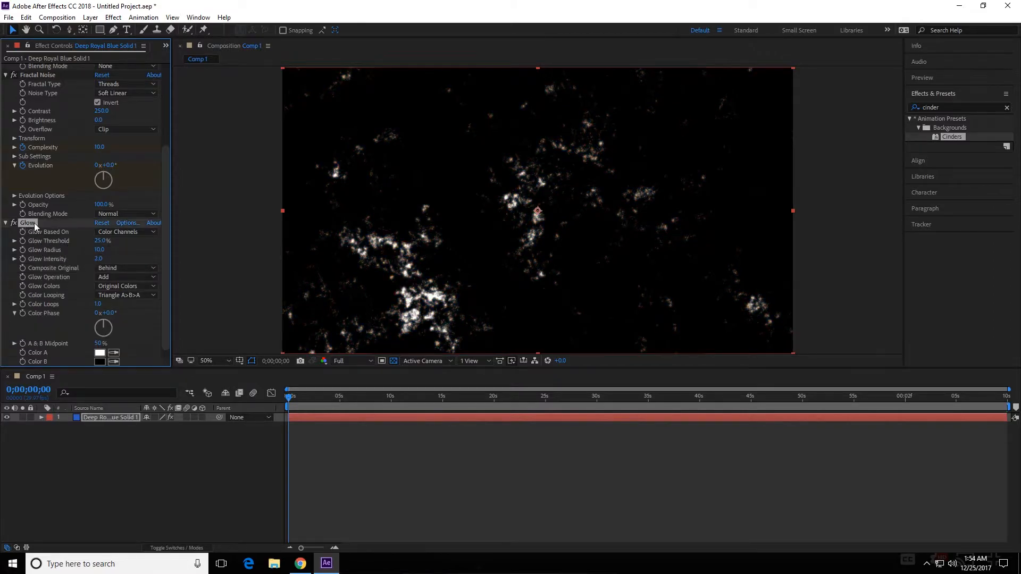
{"action": "key", "text": "Delete"}
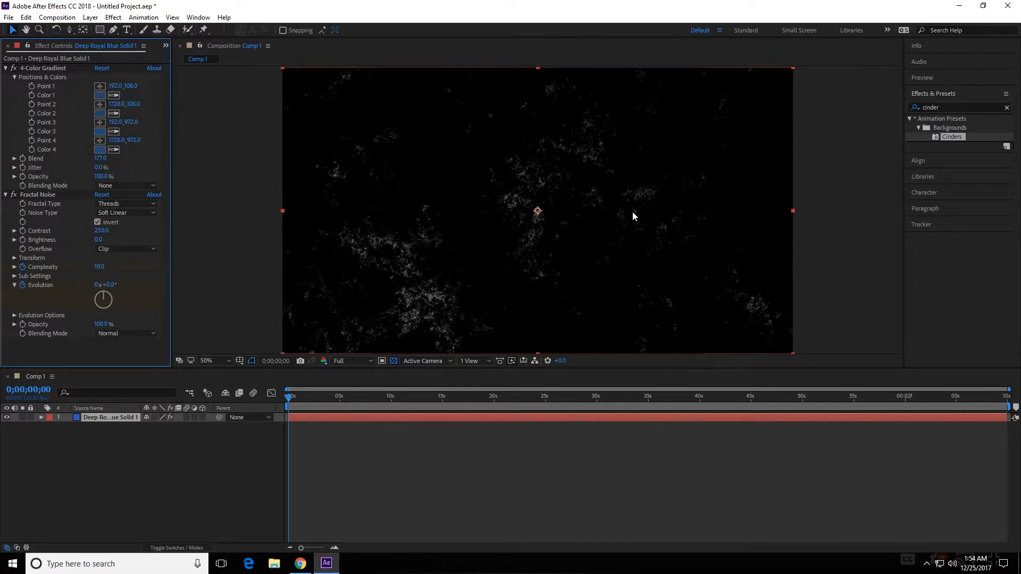
Set the blending mode of the Fractal Noise effect to Add.
{"action": "left_click", "coordinate": [145, 332]}
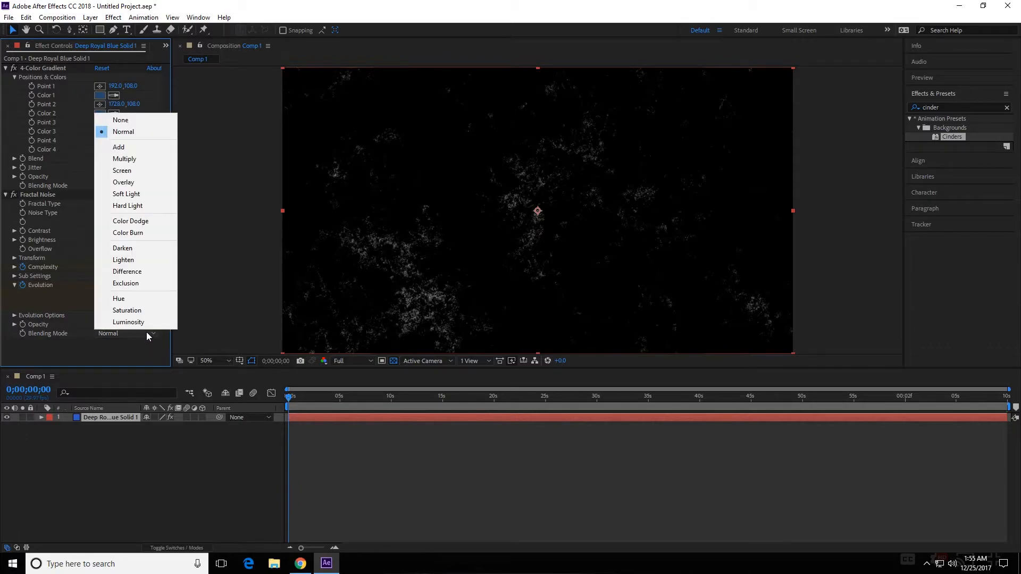
{"action": "left_click", "coordinate": [151, 149]}
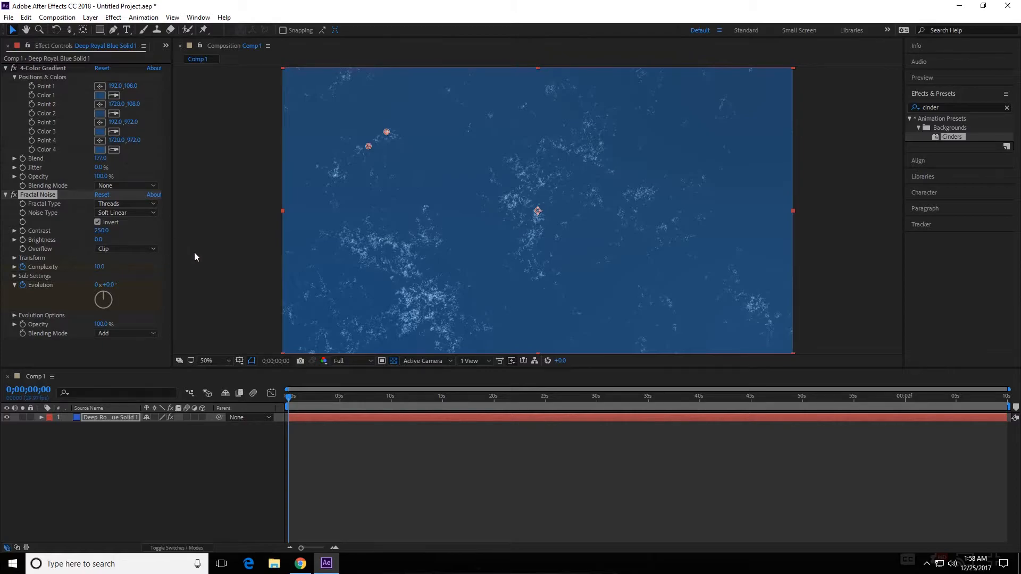
Set the Fractal Noise brightness to -4 and its opacity to 91%.
{"action": "mouse_move", "coordinate": [99, 239]}
{"action": "left_mouse_down"}
{"action": "mouse_move", "coordinate": [87, 243]}
{"action": "mouse_move", "coordinate": [104, 250]}
{"action": "left_mouse_up"}
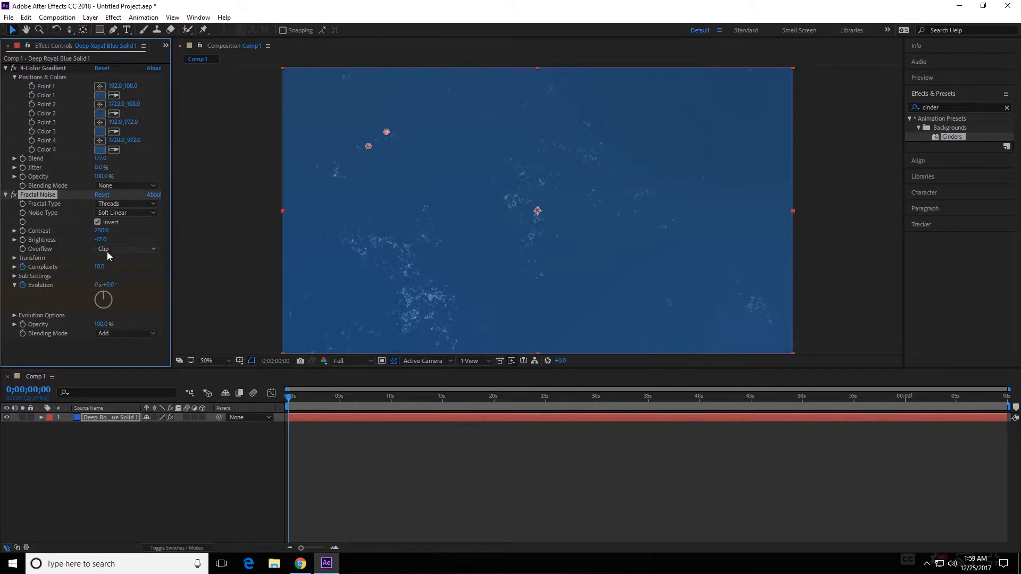
{"action": "left_click_drag", "start_coordinate": [100, 324], "coordinate": [105, 240]}
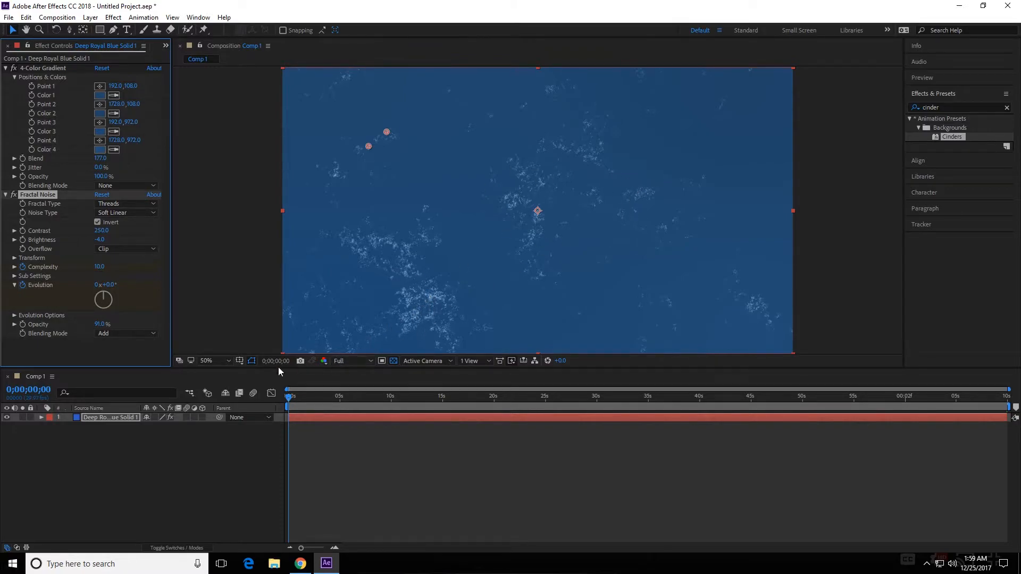
Reveal the solid layer's Fractal Noise properties in the timeline and move the second Evolution keyframe to 10 seconds.
{"action": "left_click", "coordinate": [41, 418]}
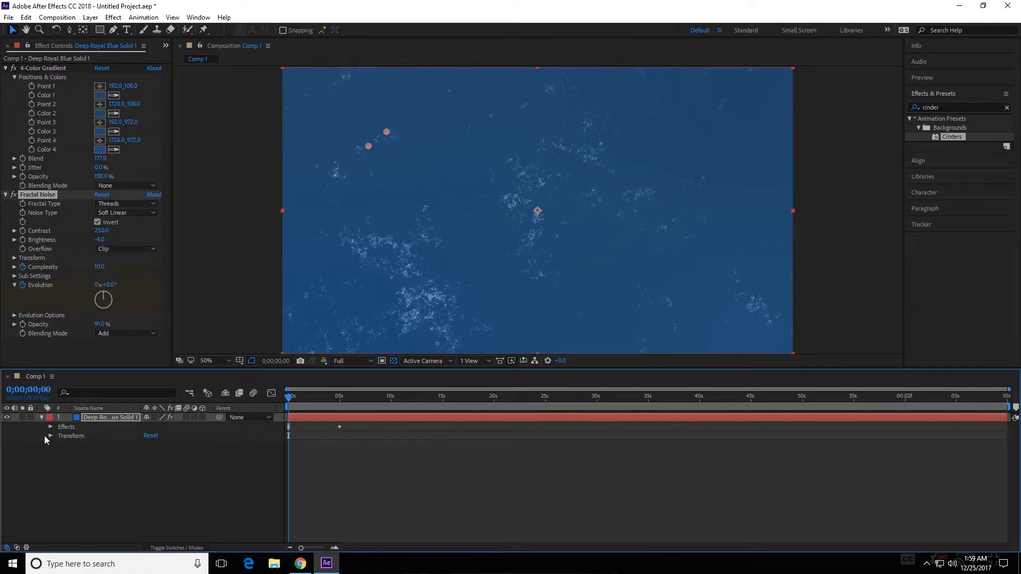
{"action": "left_click", "coordinate": [51, 427]}
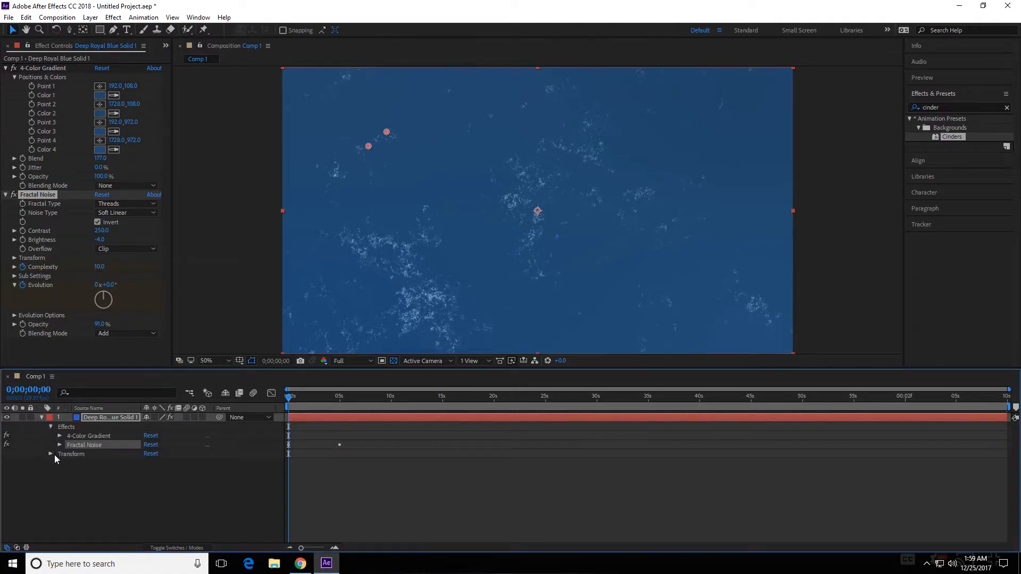
{"action": "left_click", "coordinate": [57, 446]}
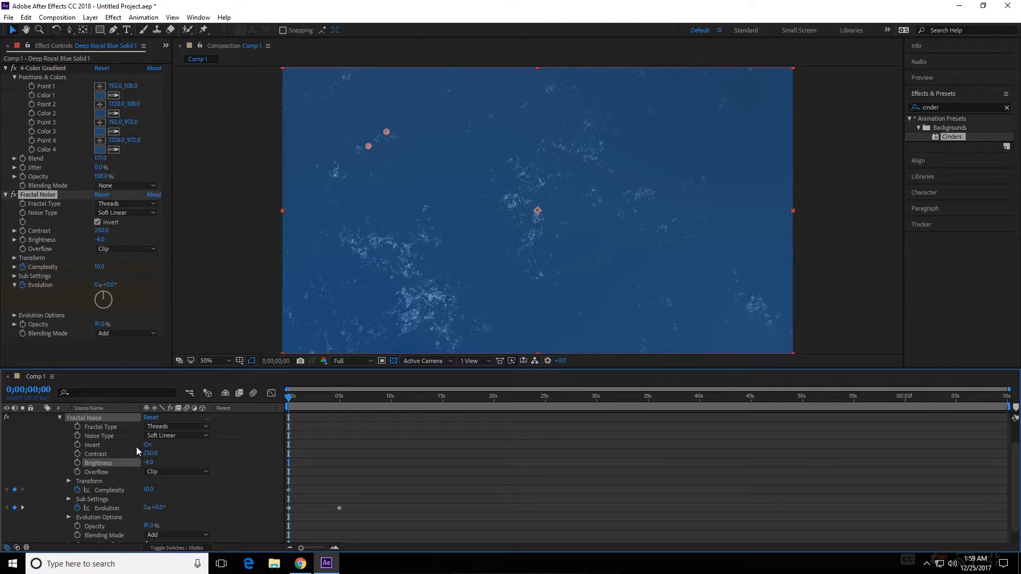
{"action": "scroll", "coordinate": [215, 487], "scroll_direction": "down", "scroll_amount": 1}
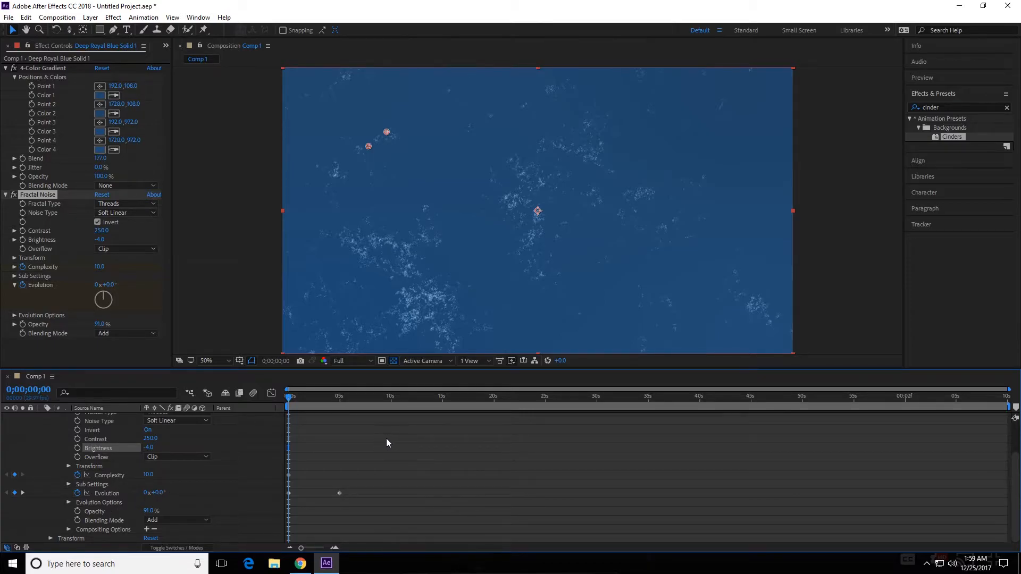
{"action": "left_click_drag", "start_coordinate": [340, 494], "coordinate": [396, 483]}
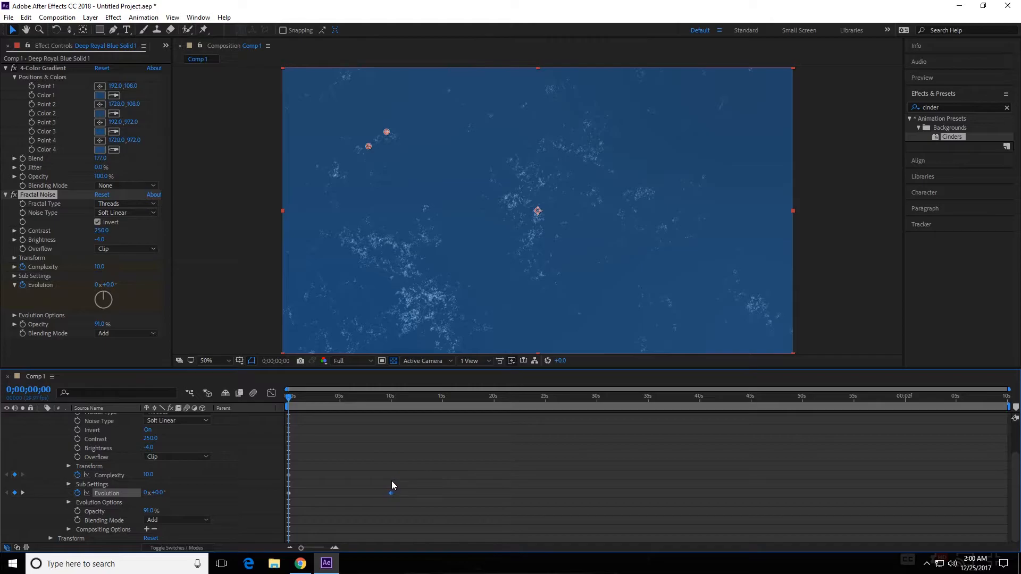
Shorten the composition's work area so that it ends at 10 seconds, in line with the last Evolution keyframe.
{"action": "left_click_drag", "start_coordinate": [1010, 409], "coordinate": [393, 411]}
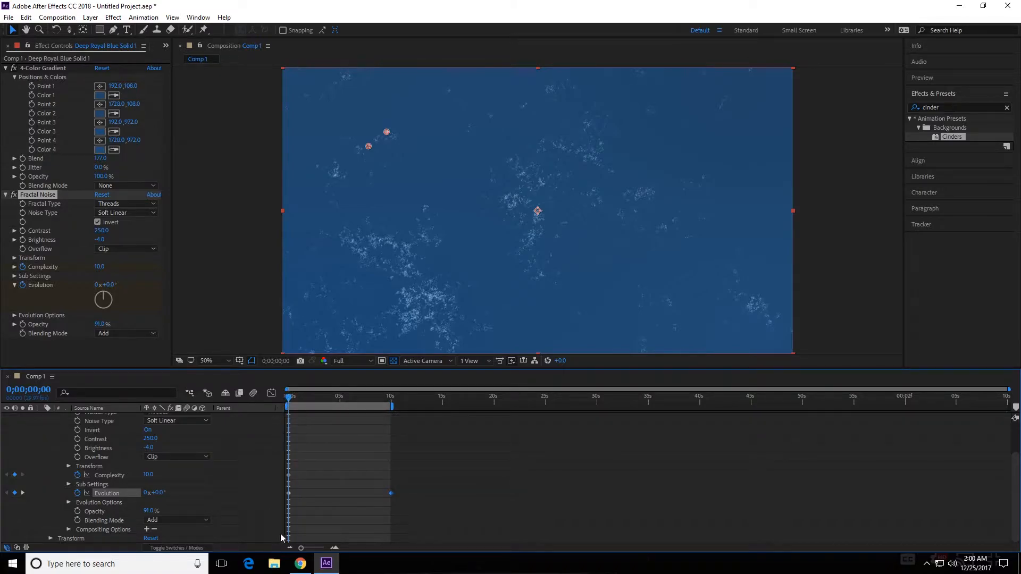
{"action": "left_click_drag", "start_coordinate": [302, 548], "coordinate": [321, 548]}
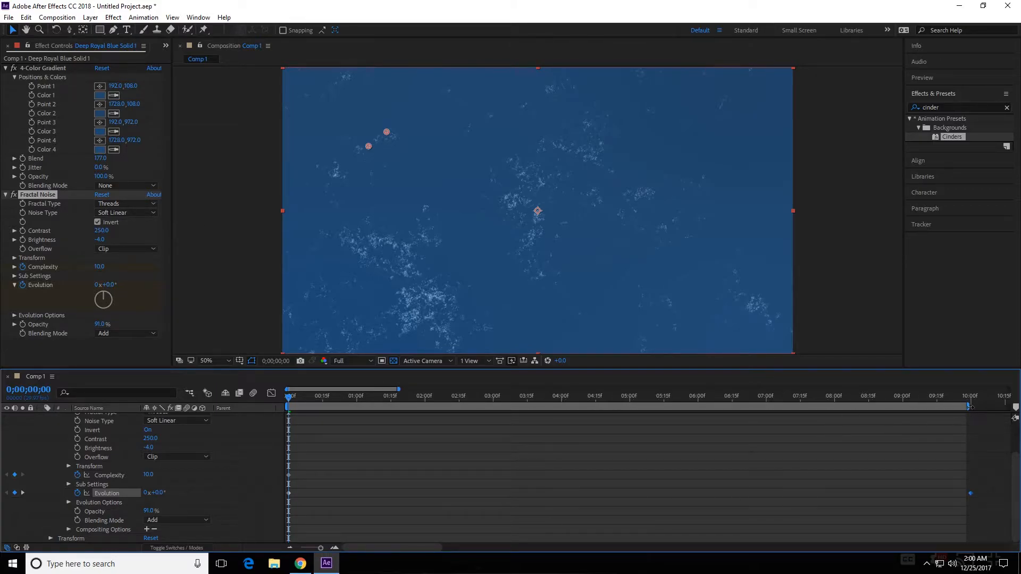
{"action": "left_click_drag", "start_coordinate": [970, 406], "coordinate": [974, 406]}
{"action": "mouse_move", "coordinate": [970, 494]}
{"action": "scroll", "coordinate": [518, 446], "scroll_direction": "up", "scroll_amount": 2}
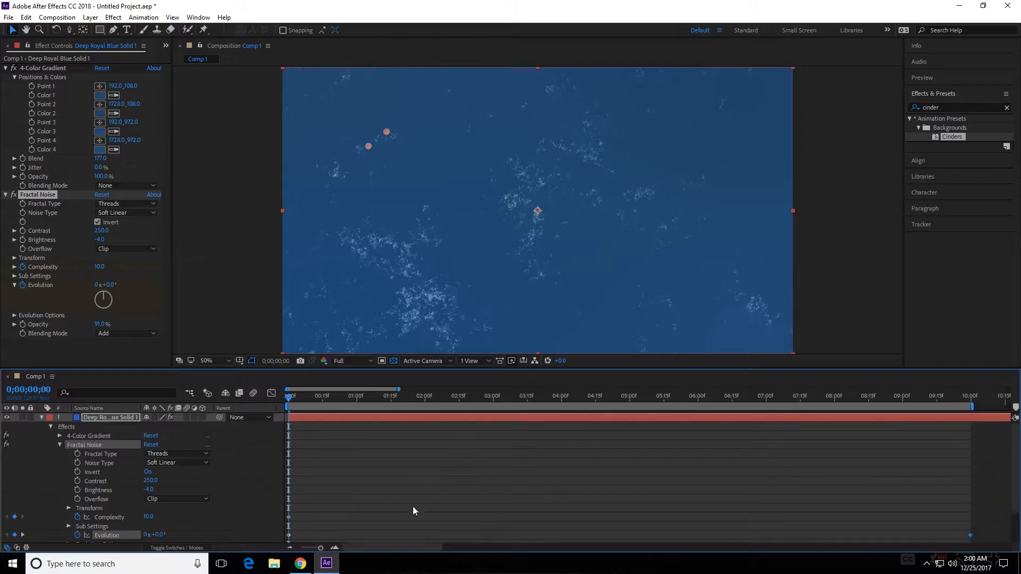
{"action": "scroll", "coordinate": [505, 463], "scroll_direction": "down", "scroll_amount": 2}
{"action": "scroll", "coordinate": [506, 463], "scroll_direction": "up", "scroll_amount": 2}
{"action": "scroll", "coordinate": [505, 461], "scroll_direction": "down", "scroll_amount": 2}
{"action": "scroll", "coordinate": [505, 460], "scroll_direction": "up", "scroll_amount": 2}
{"action": "scroll", "coordinate": [505, 460], "scroll_direction": "down", "scroll_amount": 2}
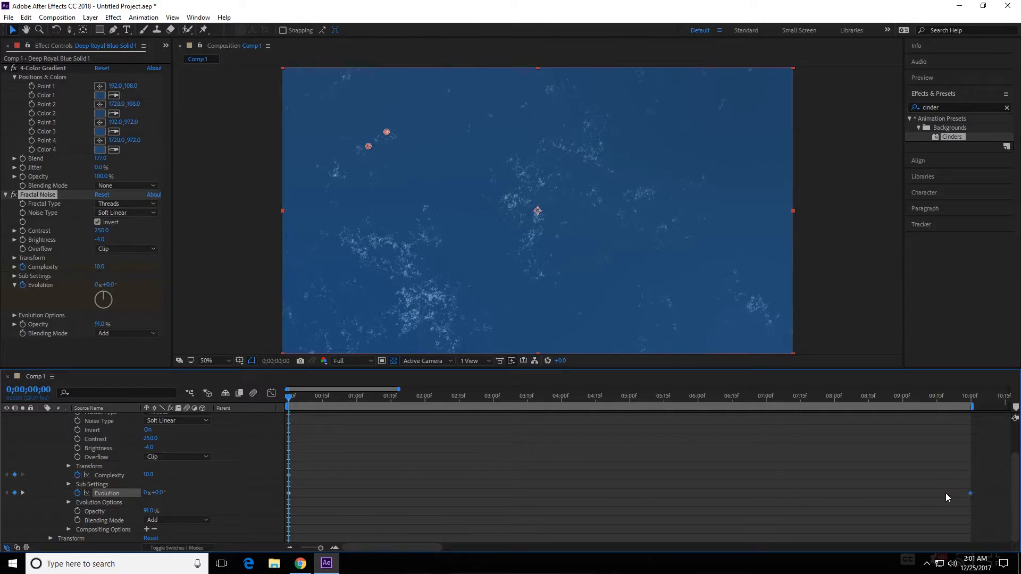
Preview the animated noise over the work area and return the playhead to the first frame.
{"action": "key", "text": "space"}
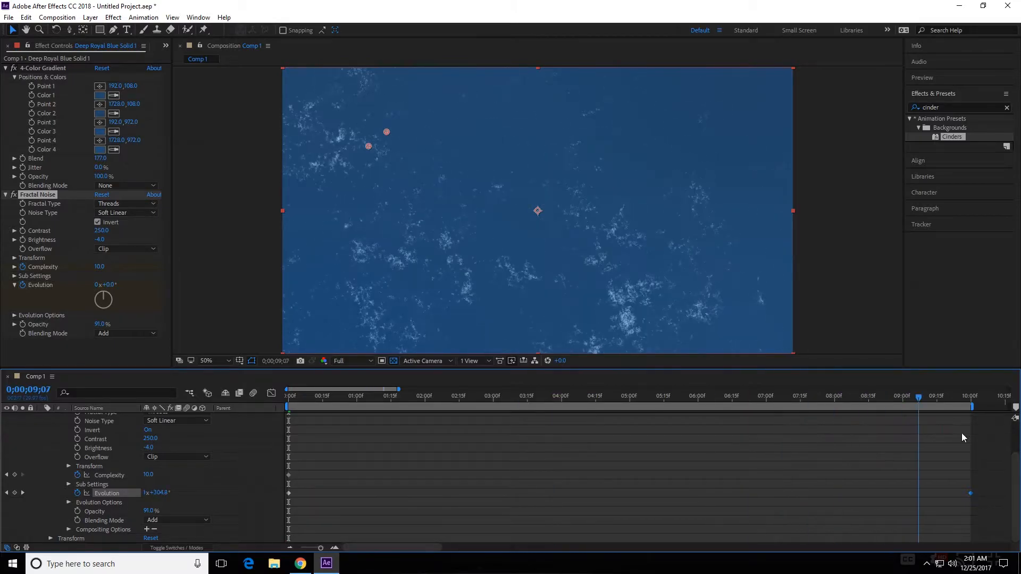
{"action": "key", "text": "space"}
{"action": "left_click_drag", "start_coordinate": [262, 428], "coordinate": [975, 451]}
{"action": "key", "text": "Home"}
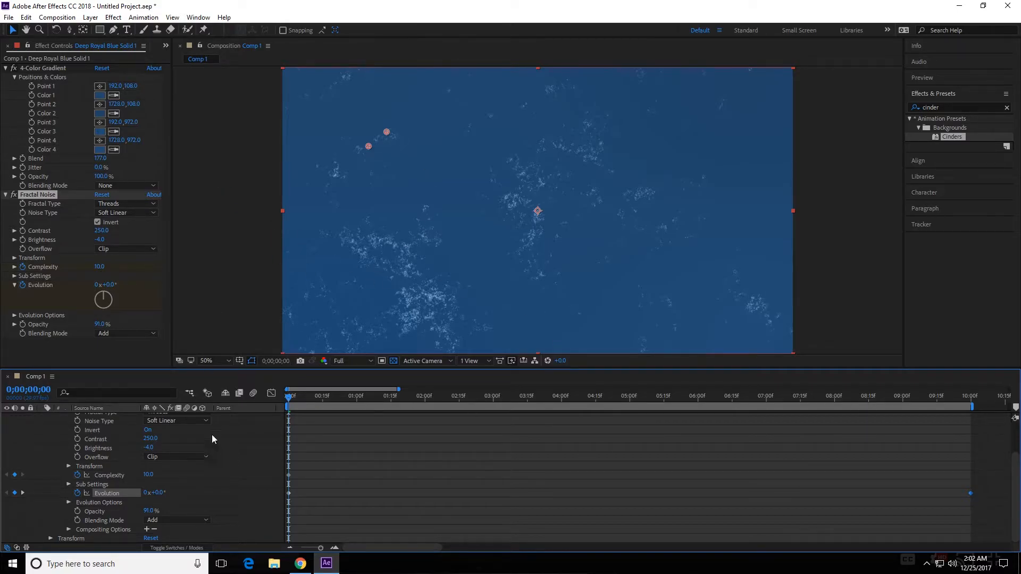
Collapse the solid layer's effect properties in the timeline.
{"action": "scroll", "coordinate": [25, 468], "scroll_direction": "up", "scroll_amount": 2}
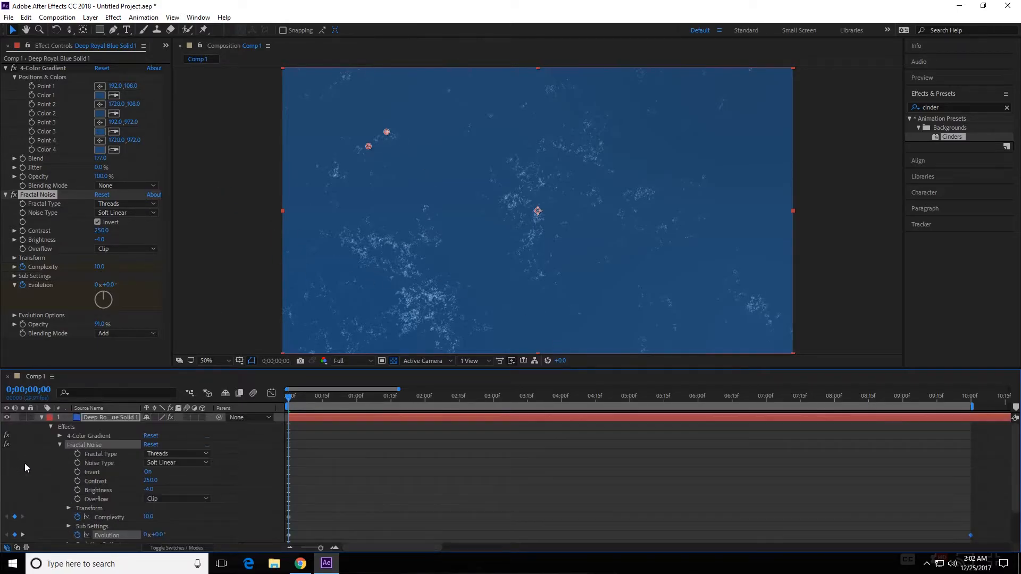
{"action": "left_click", "coordinate": [51, 427]}
{"action": "left_click", "coordinate": [42, 419]}
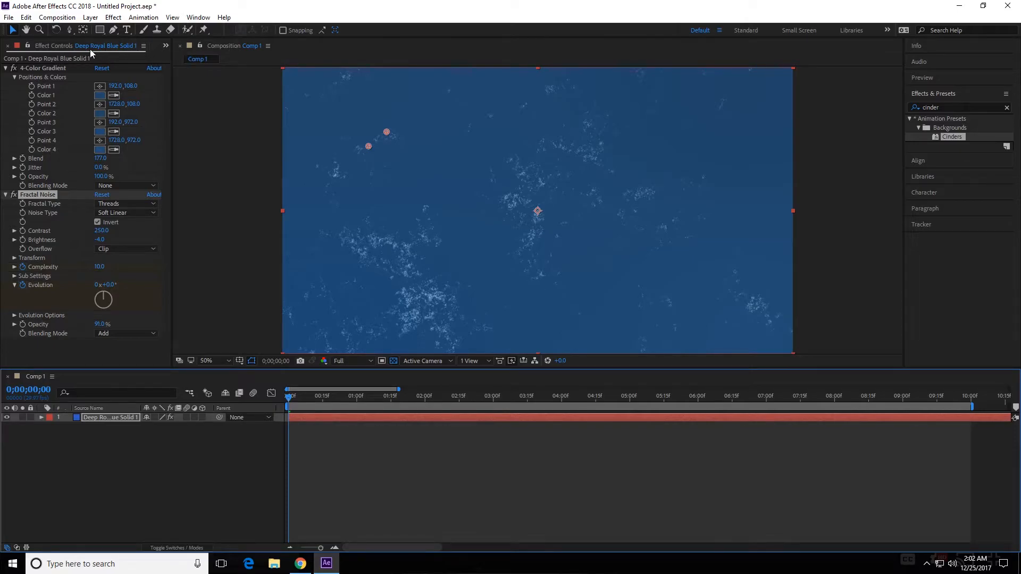
Add the imported Icy Plate.jpg to Comp 1 as a layer above the blue solid.
{"action": "key", "text": "ctrl+0"}
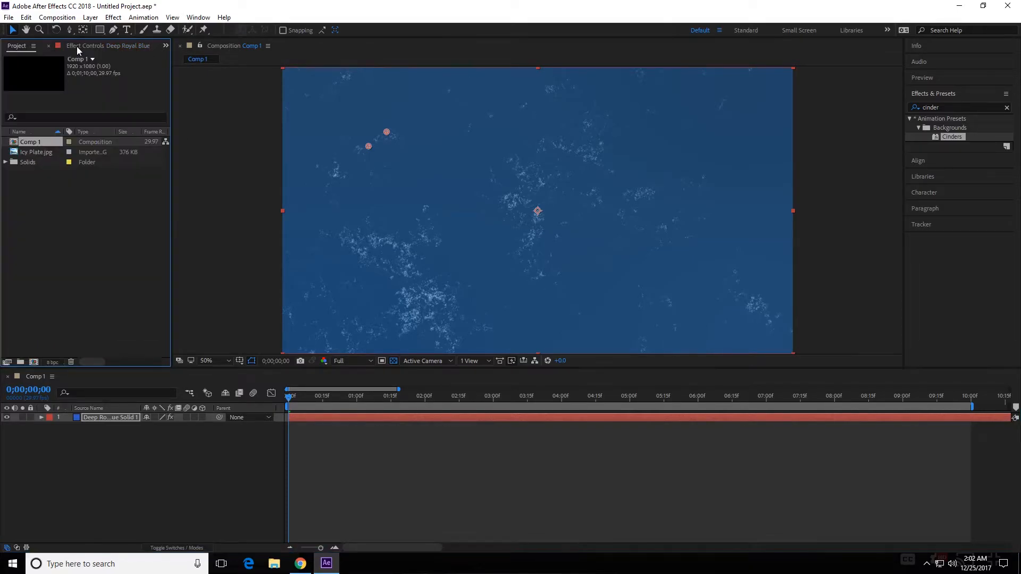
{"action": "left_click", "coordinate": [29, 151]}
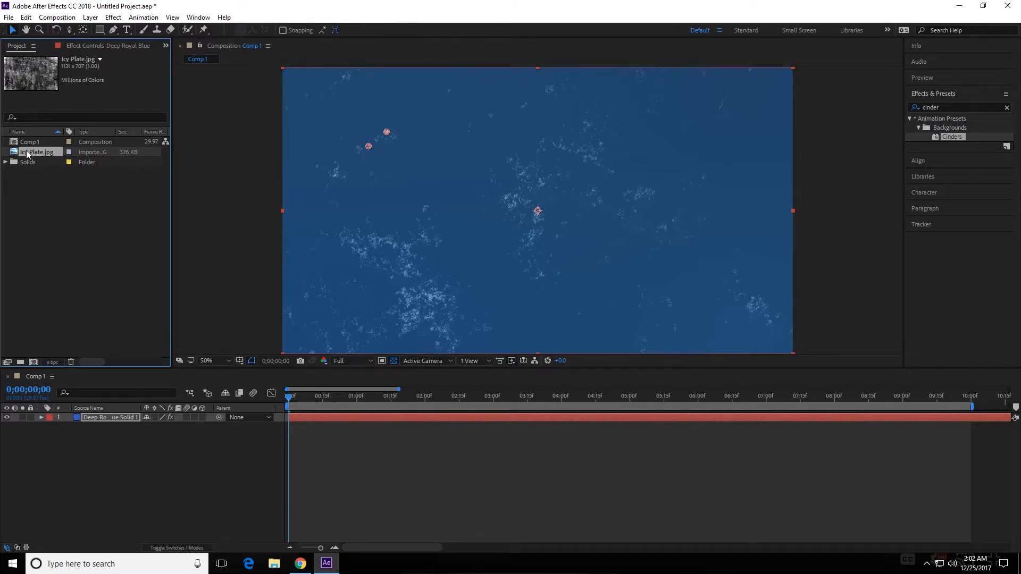
{"action": "left_click_drag", "start_coordinate": [66, 252], "coordinate": [88, 315]}
{"action": "left_click_drag", "start_coordinate": [87, 313], "coordinate": [103, 416]}
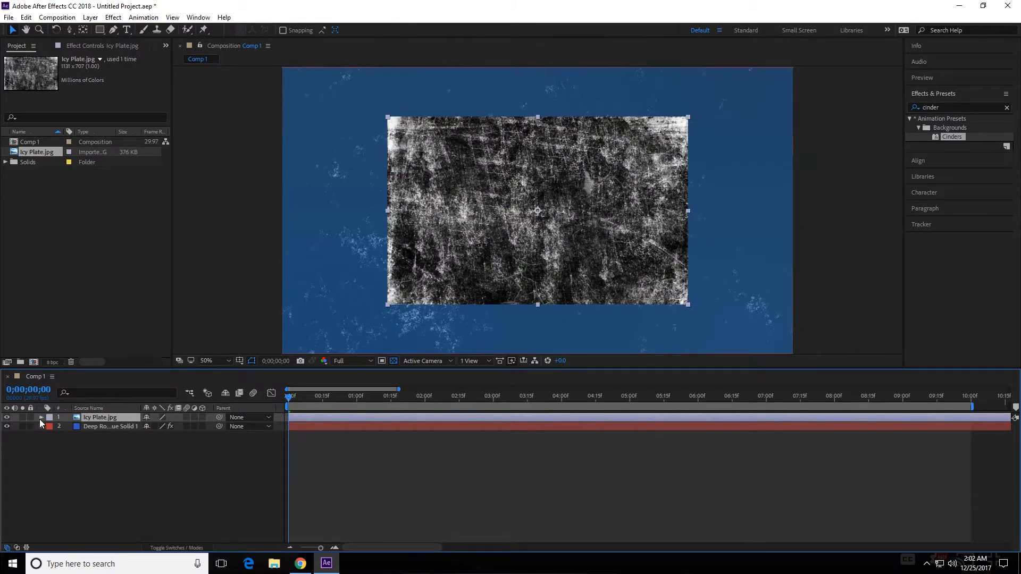
Set the Icy Plate layer's blending mode to Soft Light and scale it to 170% to fill the composition.
{"action": "left_click", "coordinate": [177, 548]}
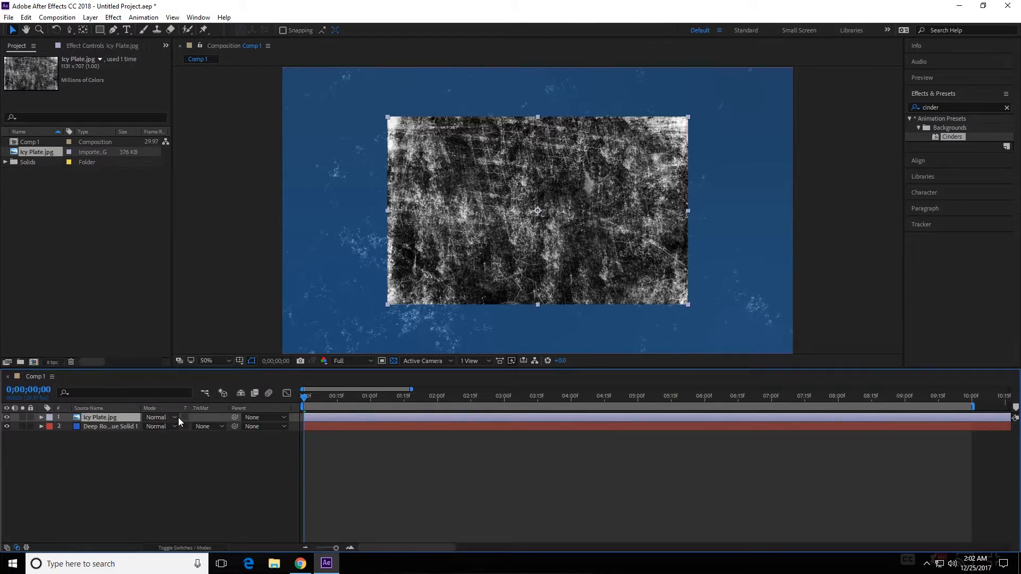
{"action": "left_click", "coordinate": [174, 417]}
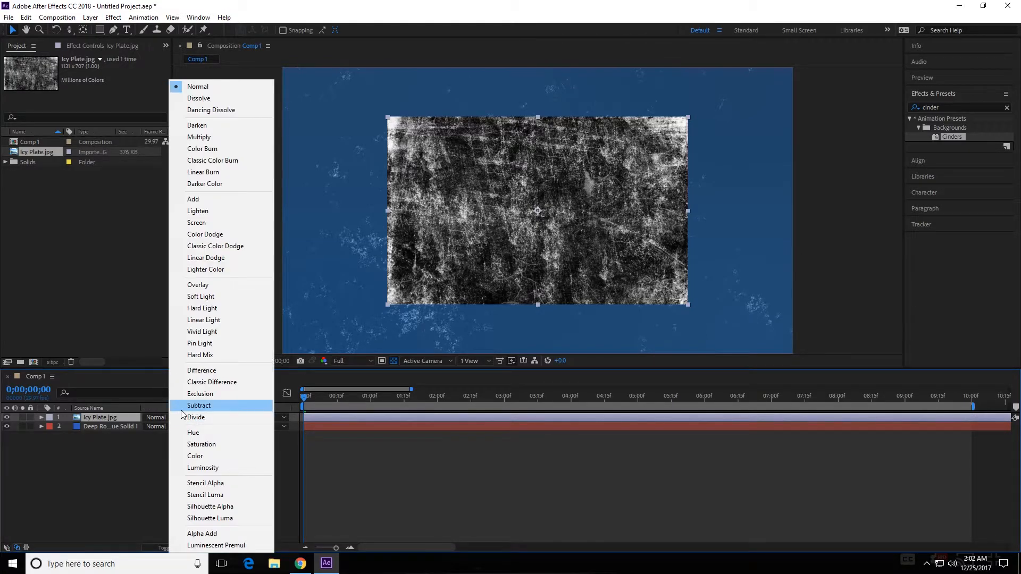
{"action": "left_click", "coordinate": [222, 296]}
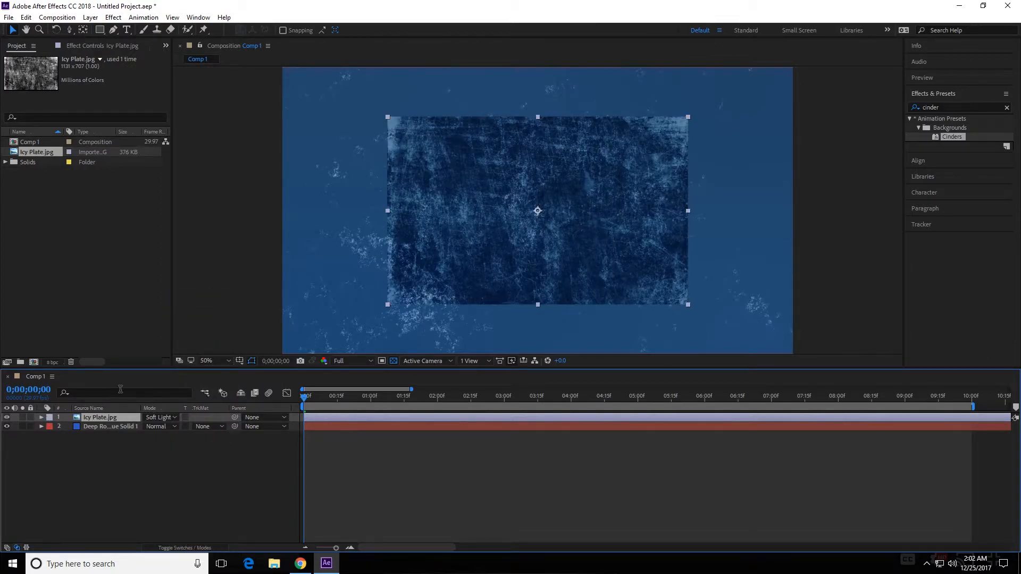
{"action": "key", "text": "s"}
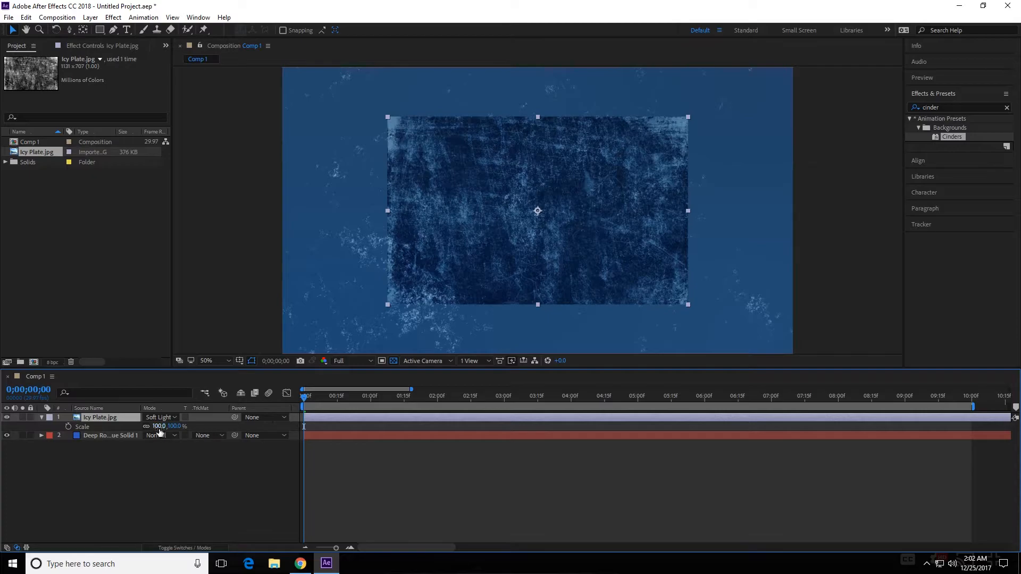
{"action": "left_click_drag", "start_coordinate": [159, 426], "coordinate": [204, 434]}
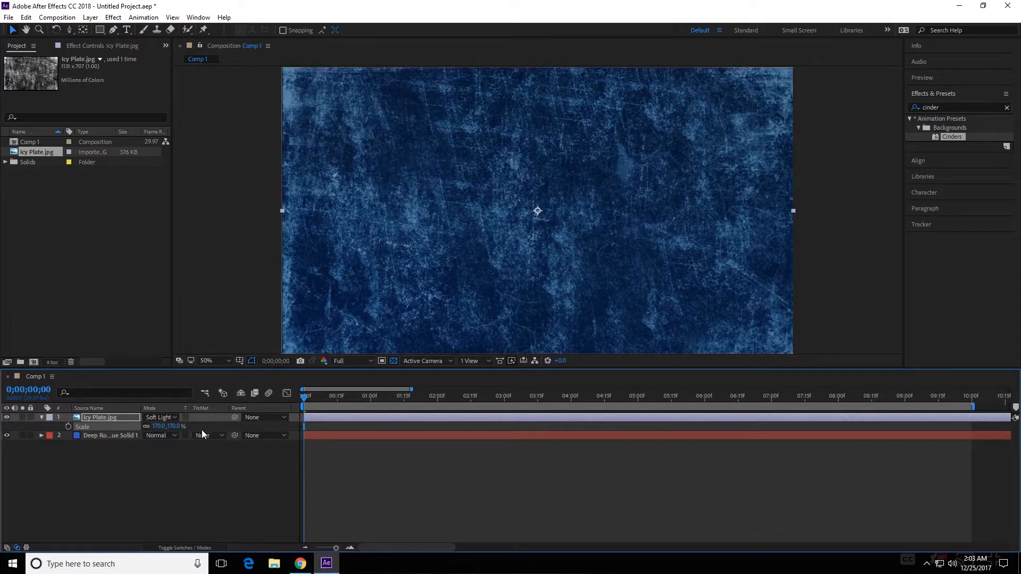
Switch the Icy Plate layer's blending mode to Hard Light and lower its opacity until the texture is only faint.
{"action": "left_click", "coordinate": [175, 417]}
{"action": "left_click", "coordinate": [214, 309]}
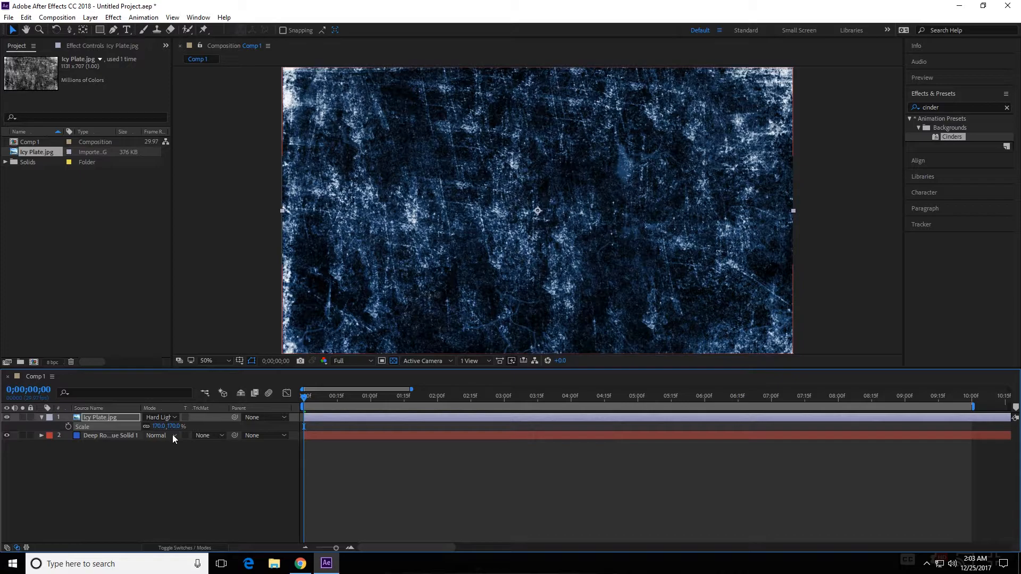
{"action": "key", "text": "t"}
{"action": "left_click_drag", "start_coordinate": [150, 426], "coordinate": [101, 429]}
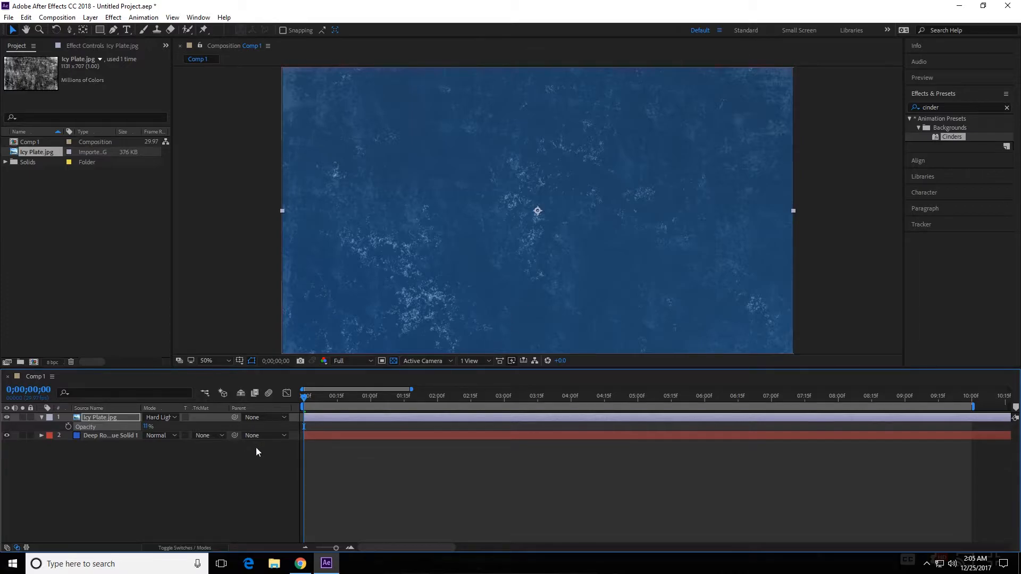
{"action": "left_click", "coordinate": [42, 418]}
Create a new text layer in Comp 1.
{"action": "right_click", "coordinate": [90, 454]}
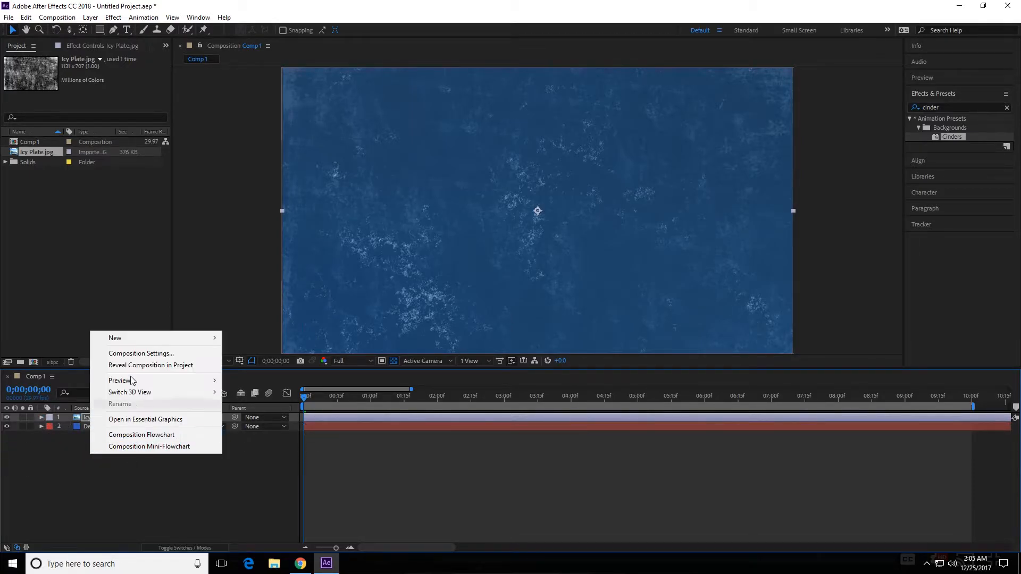
{"action": "mouse_move", "coordinate": [143, 341]}
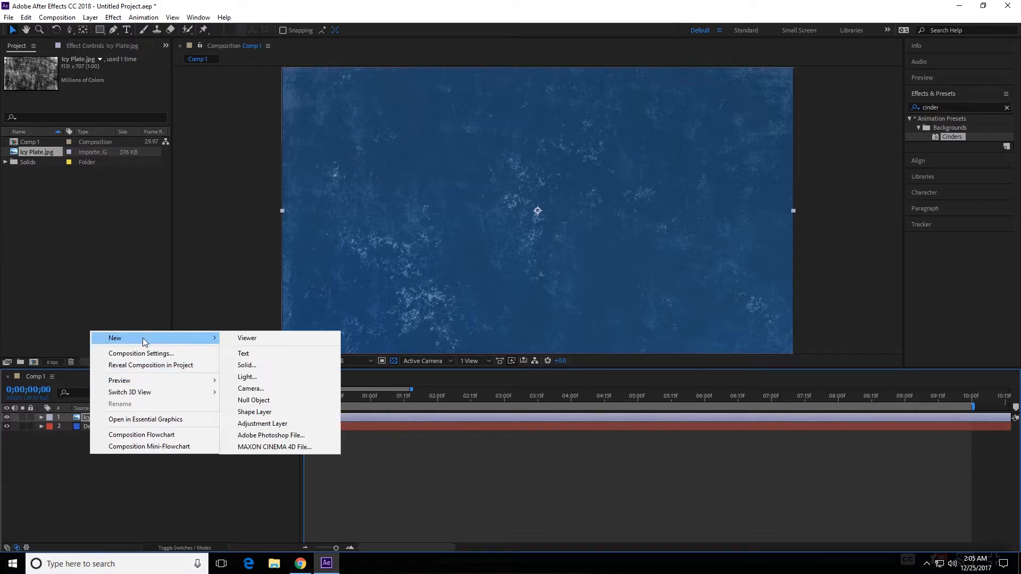
{"action": "left_click", "coordinate": [255, 353]}
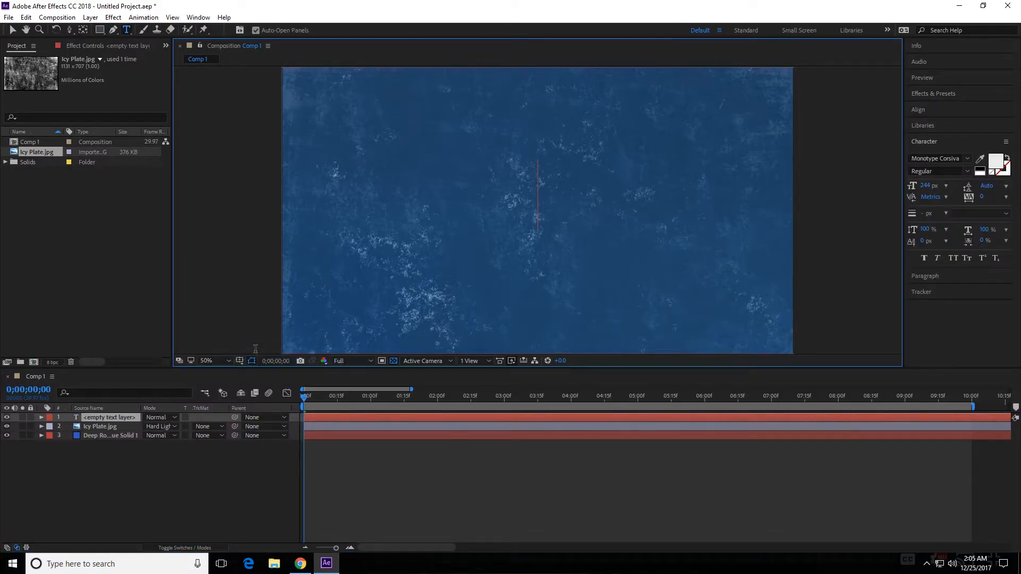
{"action": "type", "text": "RF"}
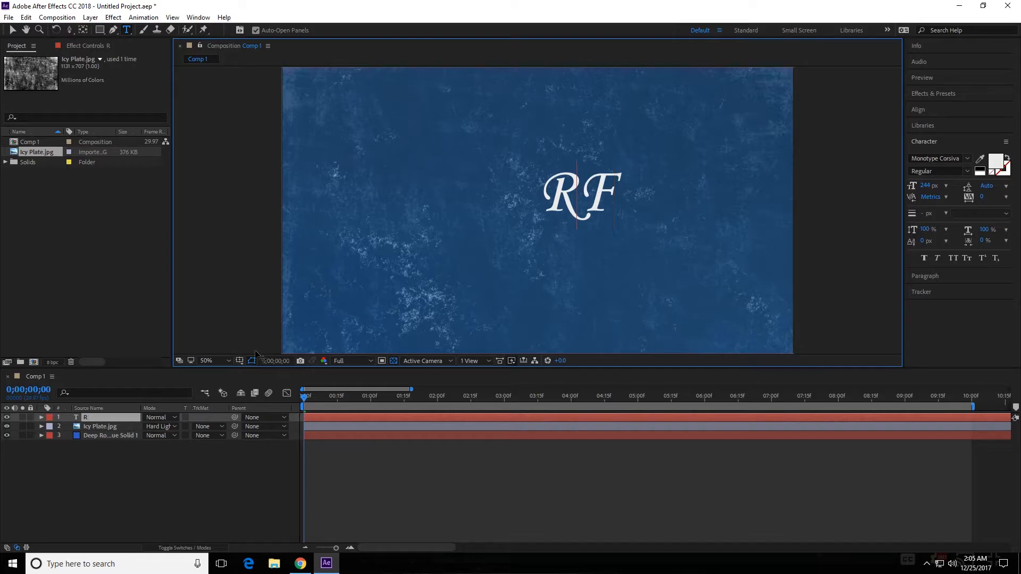
{"action": "key", "text": "BackSpace"}
{"action": "key", "text": "BackSpace"}
{"action": "type", "text": "Fro"}
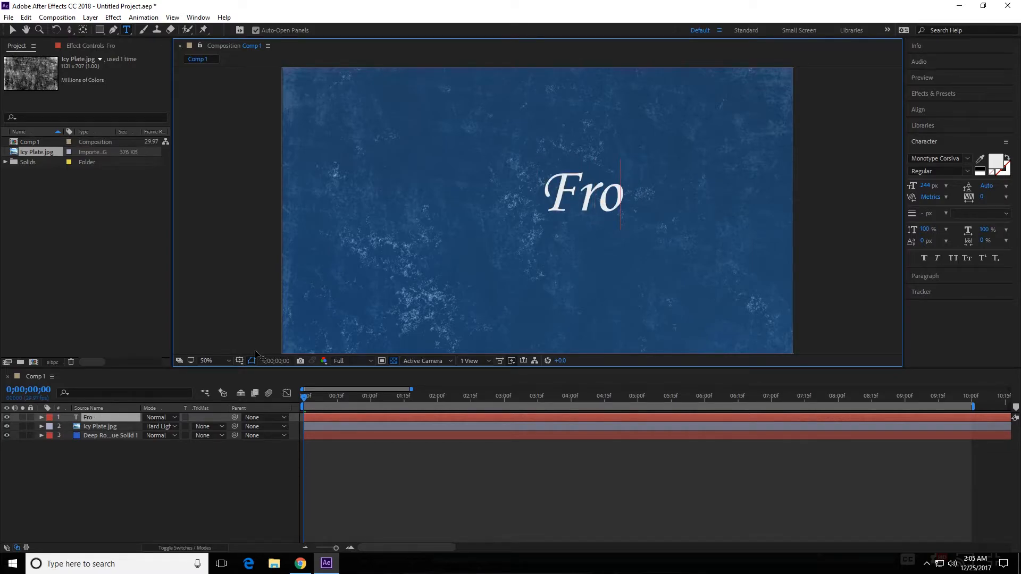
{"action": "type", "text": "ze"}
{"action": "key", "text": "BackSpace"}
{"action": "key", "text": "BackSpace"}
{"action": "key", "text": "BackSpace"}
{"action": "key", "text": "BackSpace"}
{"action": "key", "text": "BackSpace"}
Enter FROZEN in capitals as the content of the new text layer.
{"action": "type", "text": "F"}
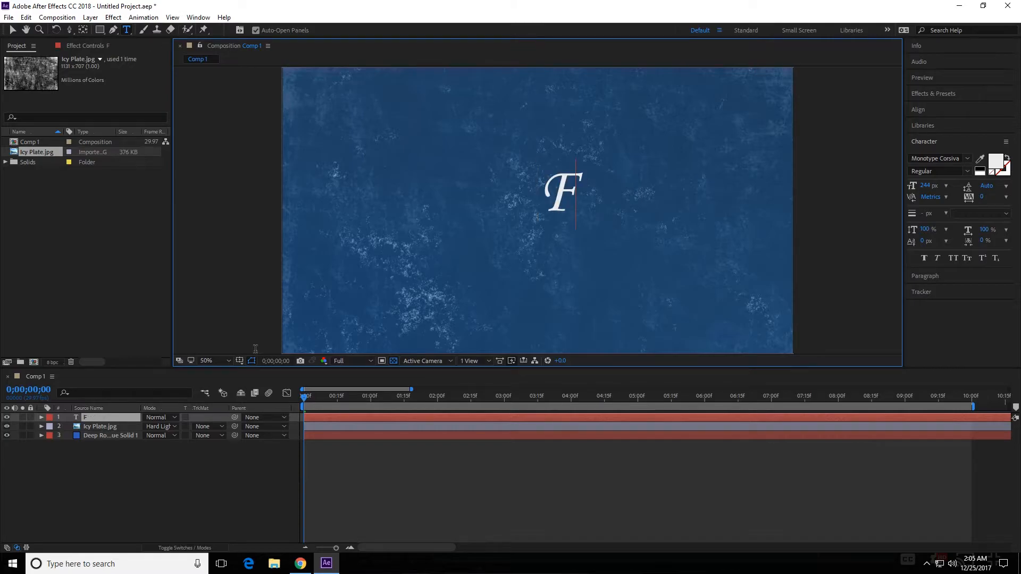
{"action": "type", "text": "ROZEN"}
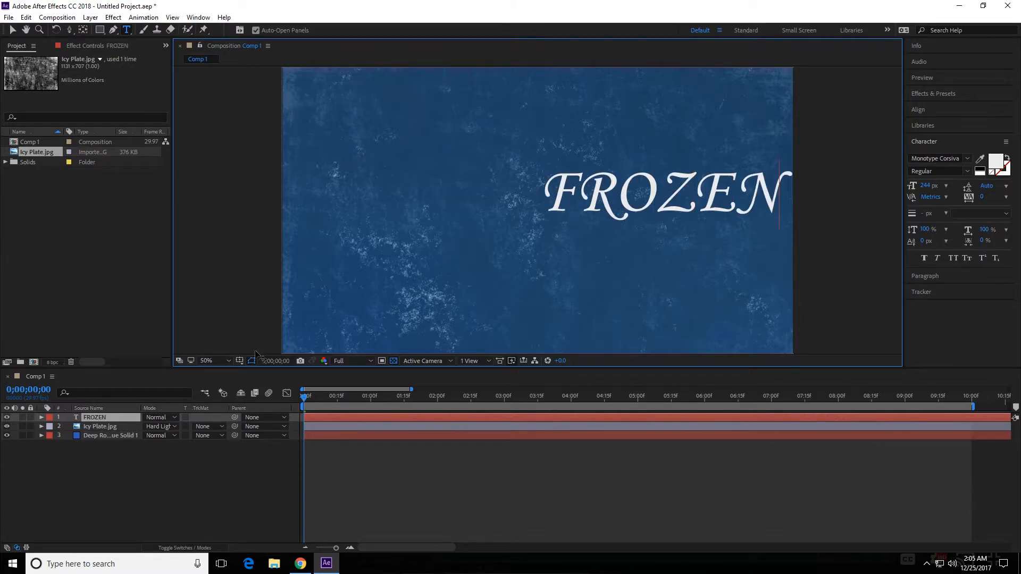
Centre the FROZEN text horizontally and vertically in the composition and show its character settings.
{"action": "left_click", "coordinate": [935, 109]}
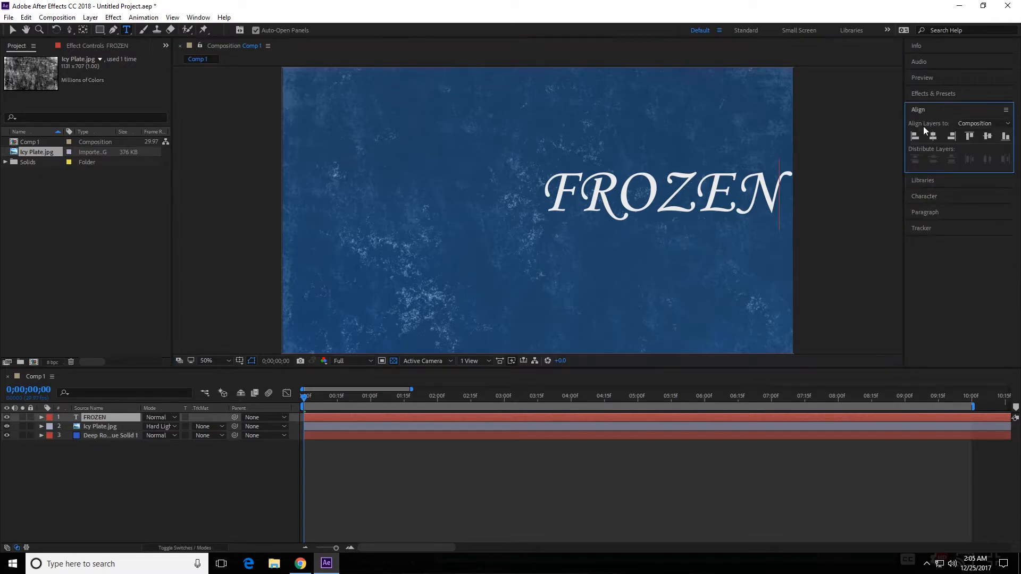
{"action": "left_click", "coordinate": [933, 136]}
{"action": "left_click", "coordinate": [988, 136]}
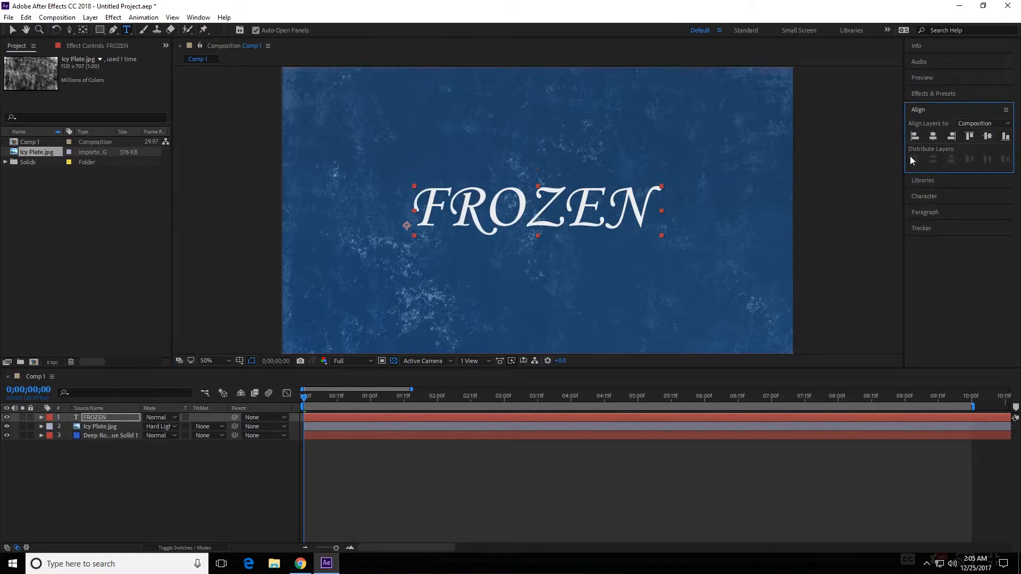
{"action": "left_click", "coordinate": [927, 196]}
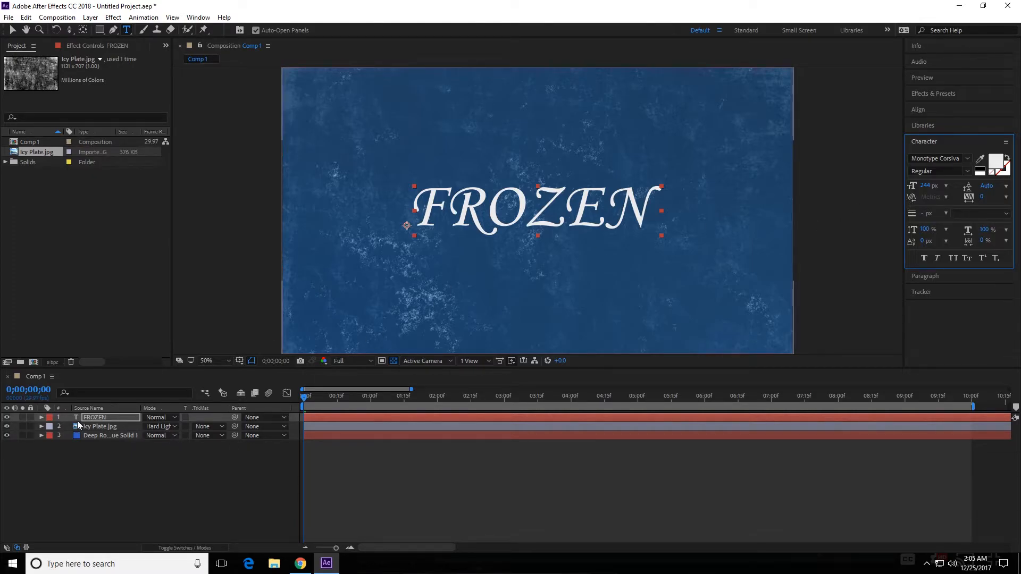
Enlarge the FROZEN text layer to a scale of 149%.
{"action": "left_click", "coordinate": [43, 417]}
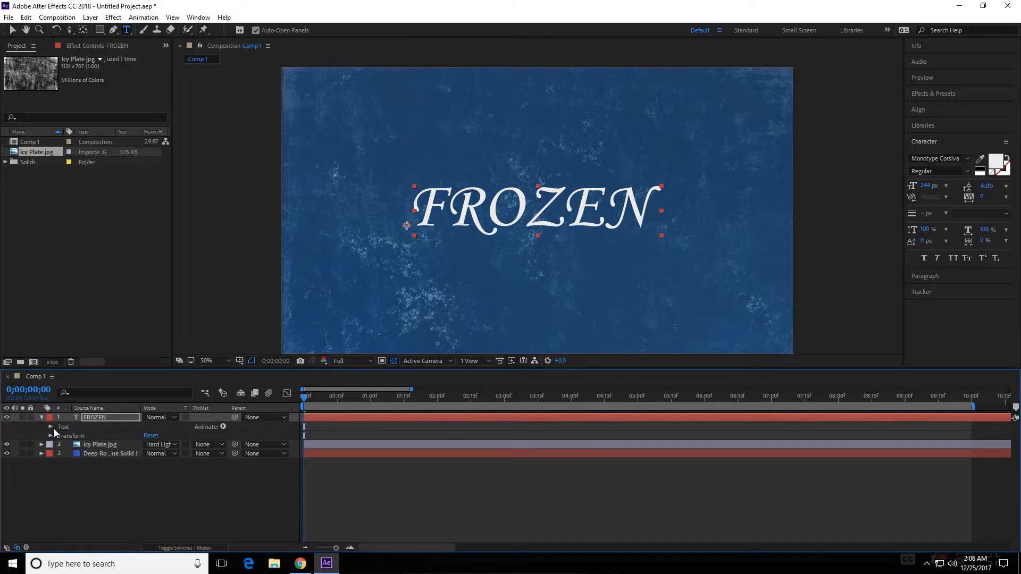
{"action": "left_click", "coordinate": [58, 436]}
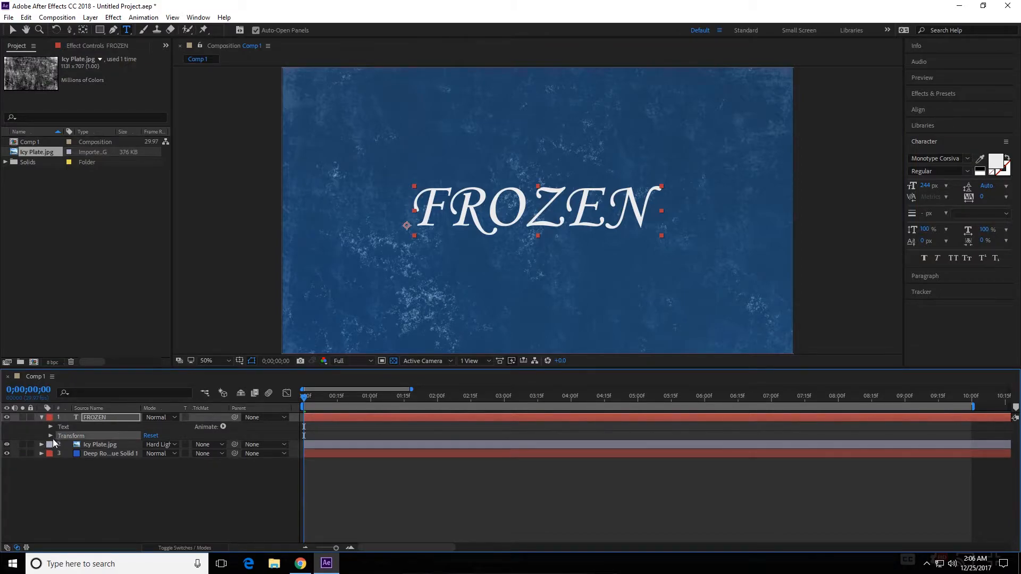
{"action": "left_click", "coordinate": [51, 435]}
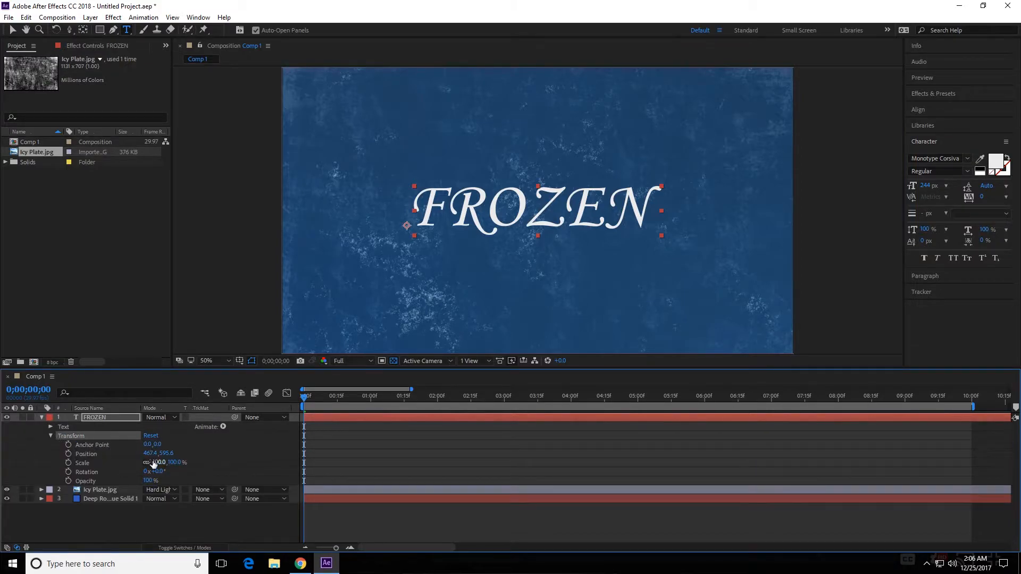
{"action": "left_click_drag", "start_coordinate": [154, 462], "coordinate": [189, 470]}
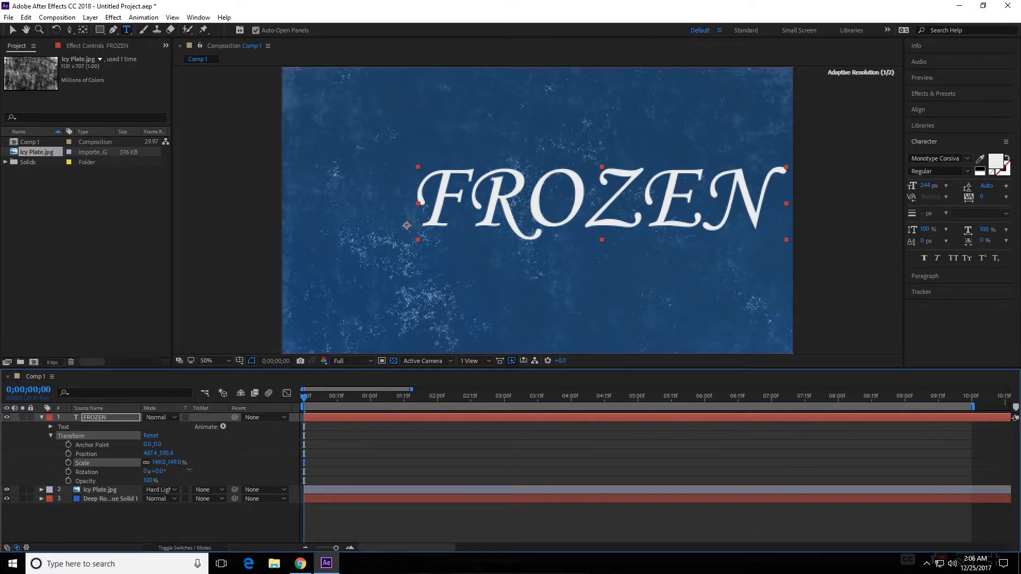
Re-centre the enlarged FROZEN text horizontally and vertically in the composition, show the character settings again and collapse the layer's properties.
{"action": "left_click", "coordinate": [936, 109]}
{"action": "left_click", "coordinate": [932, 136]}
{"action": "left_click", "coordinate": [986, 136]}
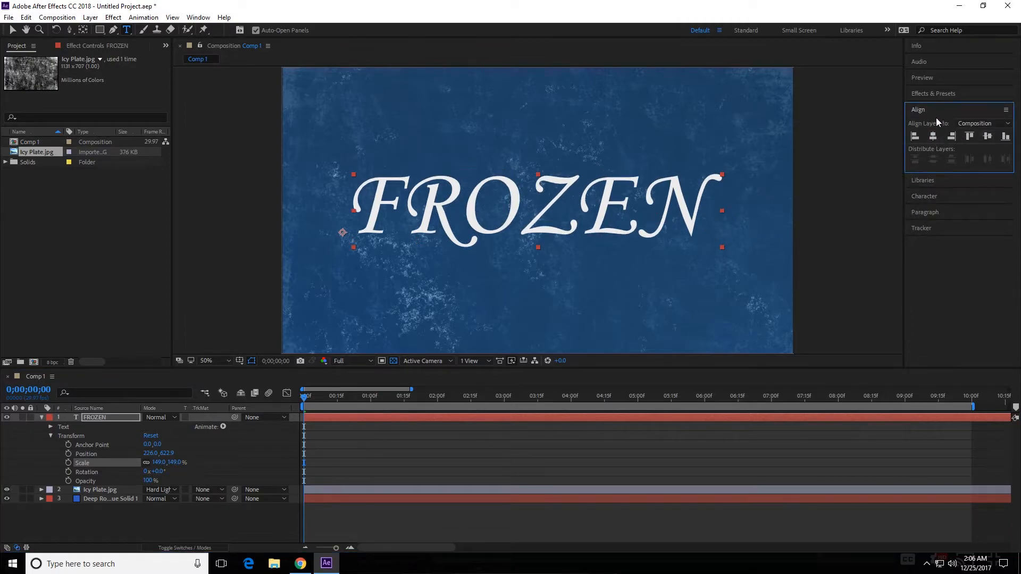
{"action": "left_click", "coordinate": [925, 196]}
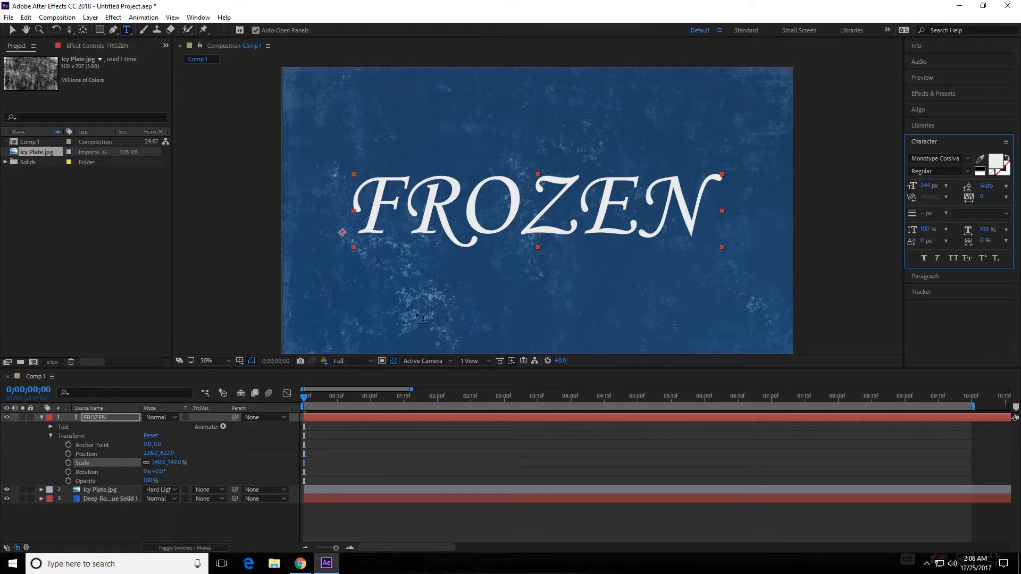
{"action": "left_click", "coordinate": [50, 436]}
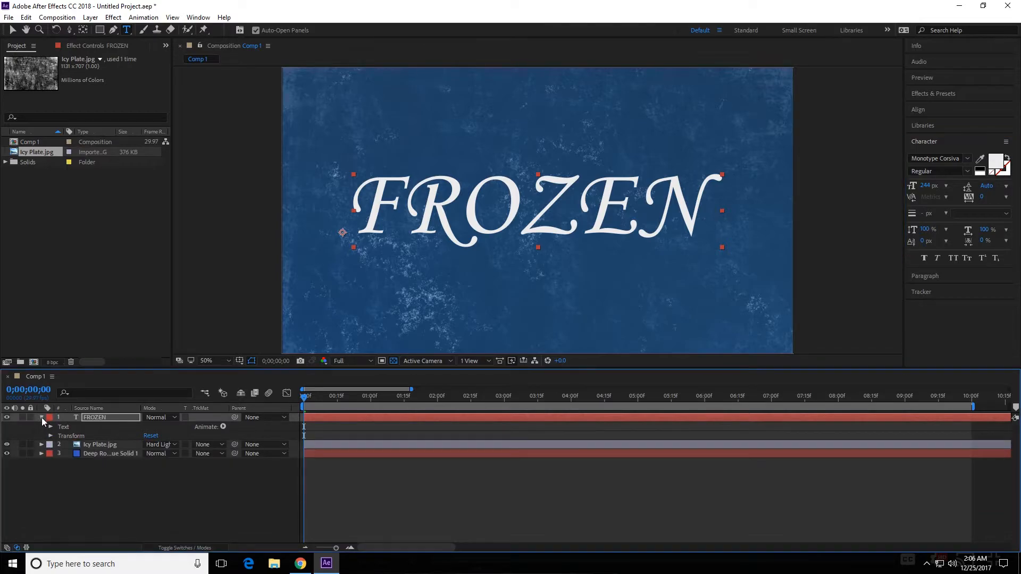
{"action": "left_click", "coordinate": [41, 417]}
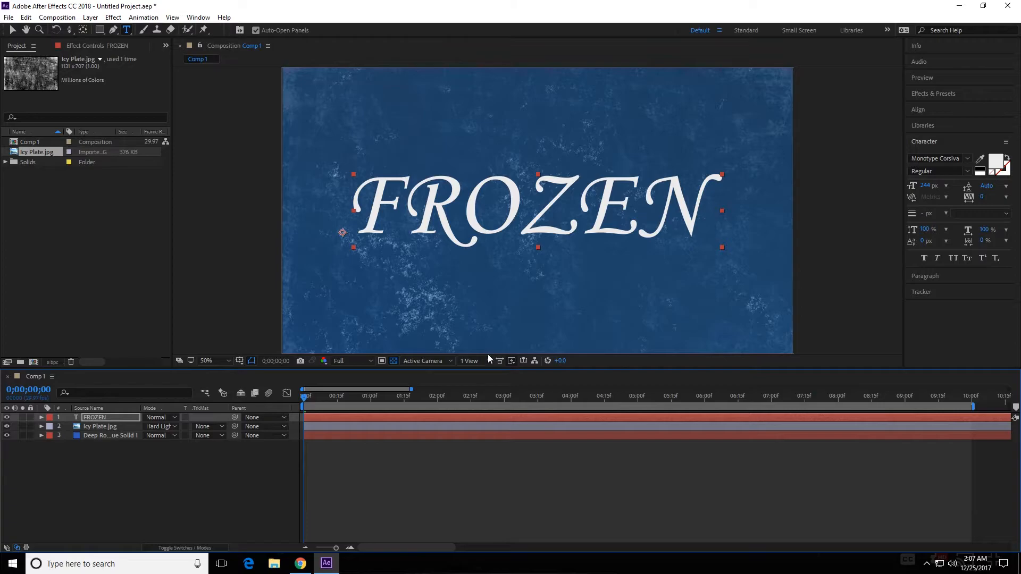
Add a Bevel and Emboss layer style to the FROZEN text and set its size to 33.
{"action": "right_click", "coordinate": [101, 420]}
{"action": "mouse_move", "coordinate": [162, 260]}
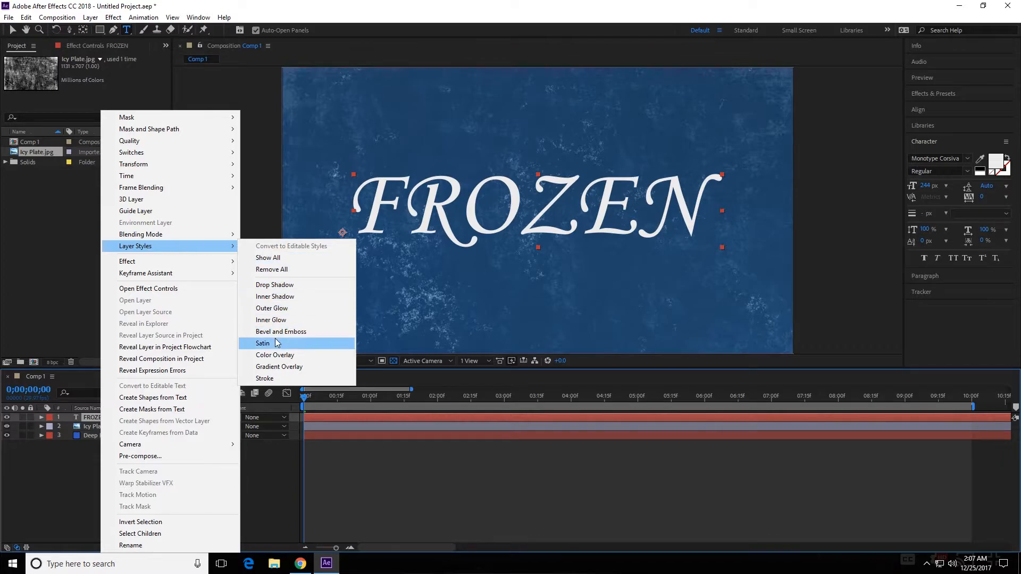
{"action": "left_click", "coordinate": [281, 331]}
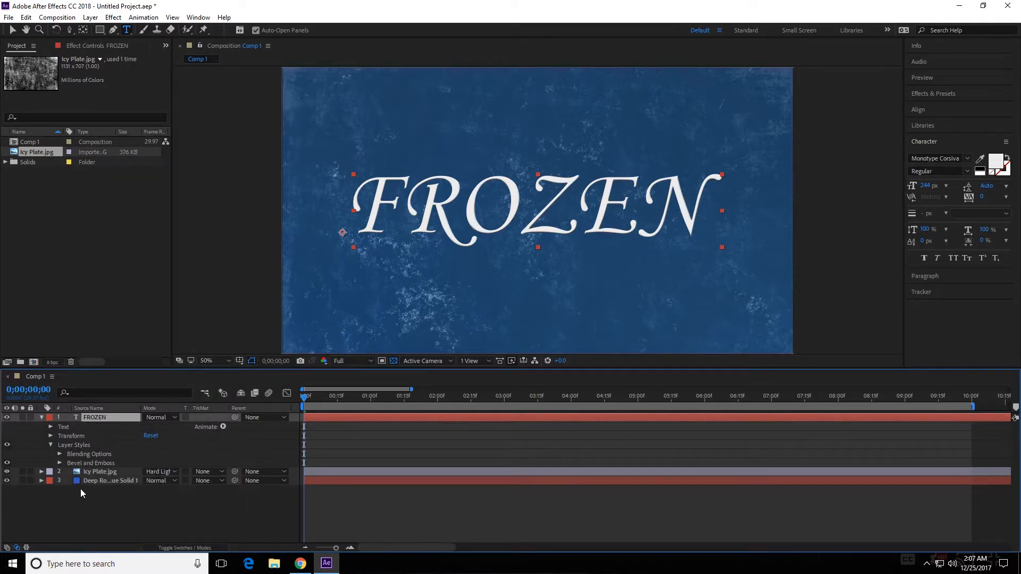
{"action": "left_click", "coordinate": [62, 464]}
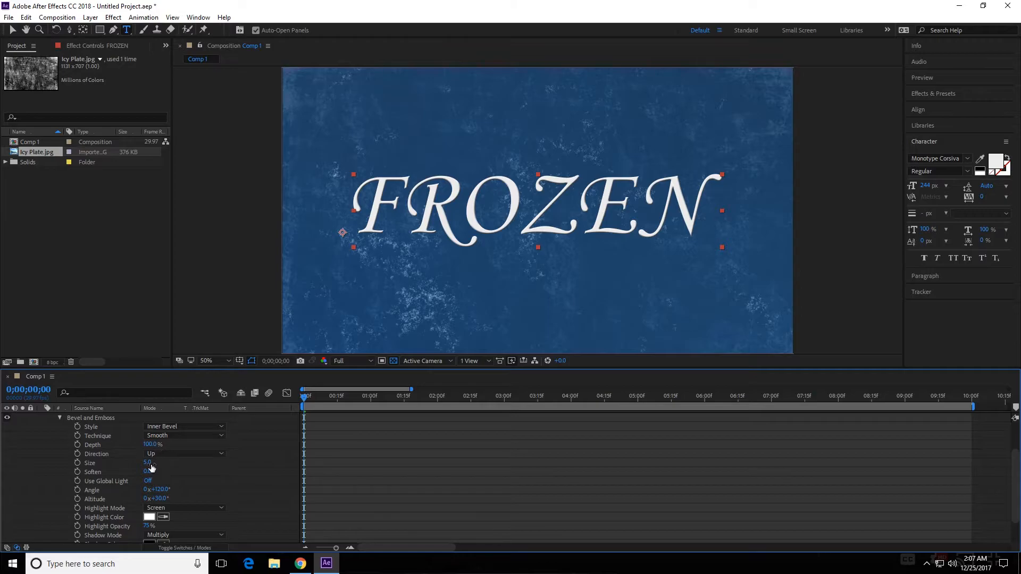
{"action": "left_click_drag", "start_coordinate": [151, 463], "coordinate": [168, 467]}
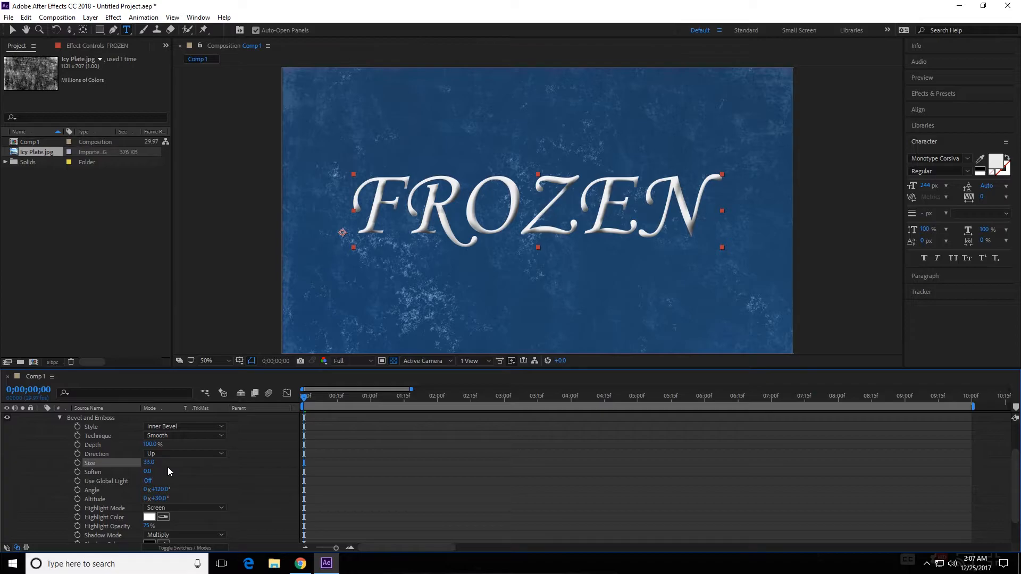
Change the FROZEN layer's blending mode to Soft Light.
{"action": "scroll", "coordinate": [92, 450], "scroll_direction": "up", "scroll_amount": 2}
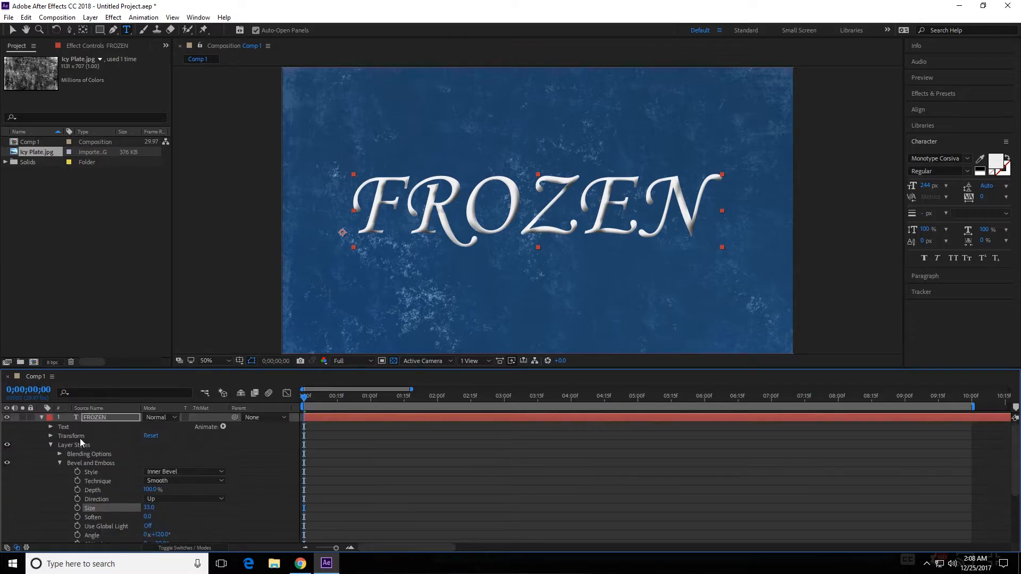
{"action": "right_click", "coordinate": [88, 417]}
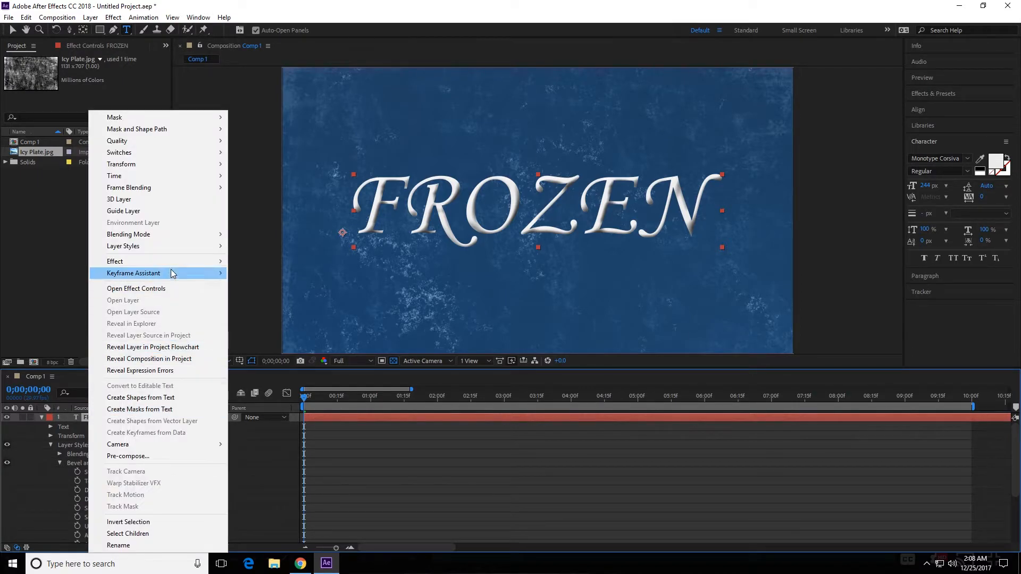
{"action": "mouse_move", "coordinate": [153, 246]}
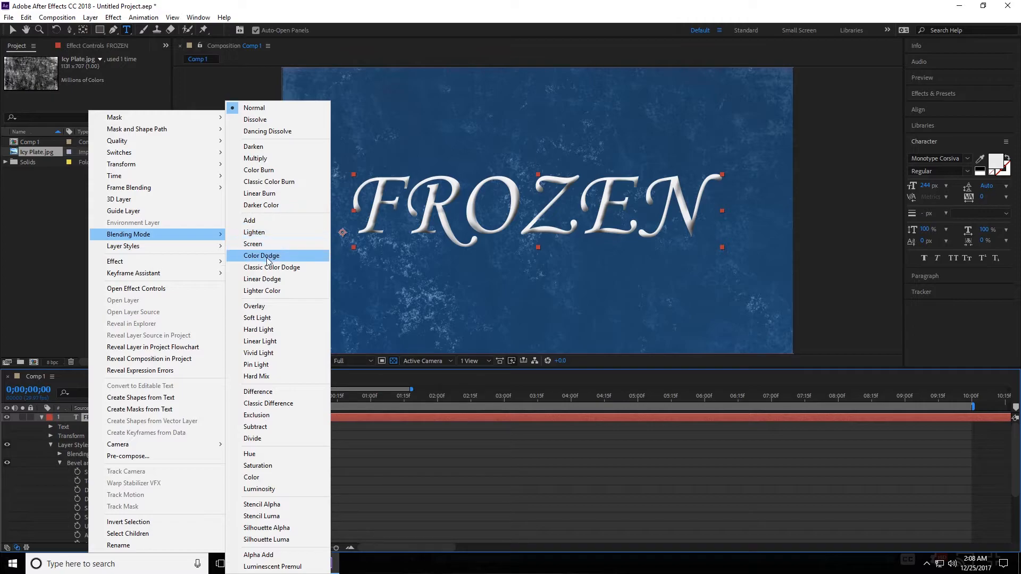
{"action": "left_click", "coordinate": [276, 320]}
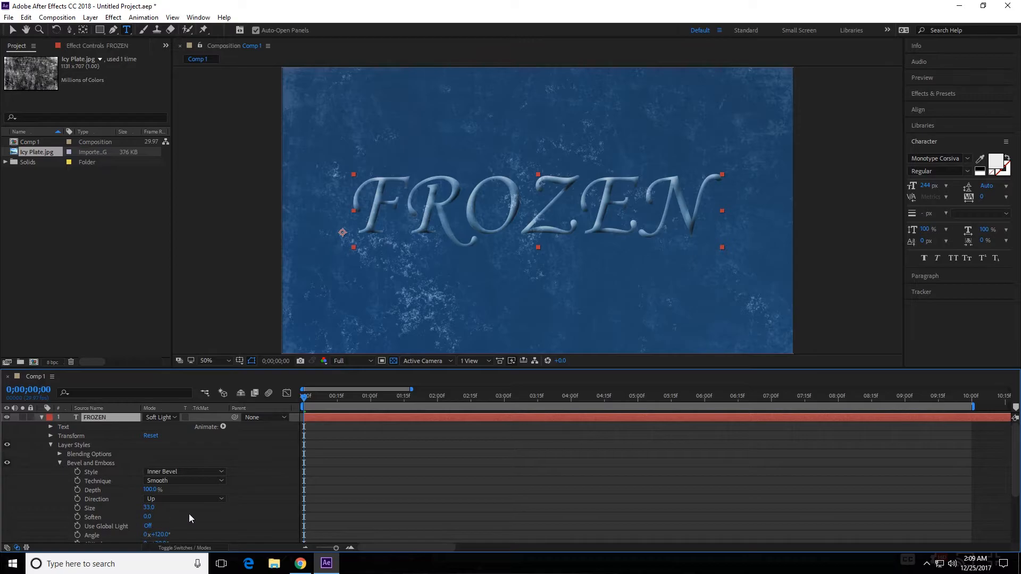
Make the bevel's shadow colour white by sampling the highlight colour, and set its shadow mode to Screen.
{"action": "scroll", "coordinate": [186, 514], "scroll_direction": "down", "scroll_amount": 3}
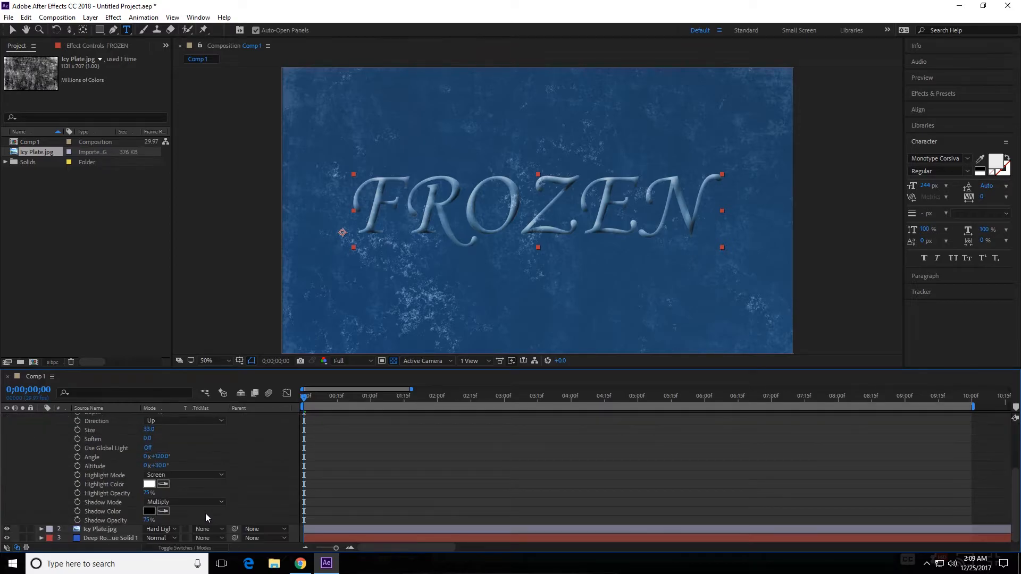
{"action": "left_click", "coordinate": [164, 511]}
{"action": "left_click", "coordinate": [154, 483]}
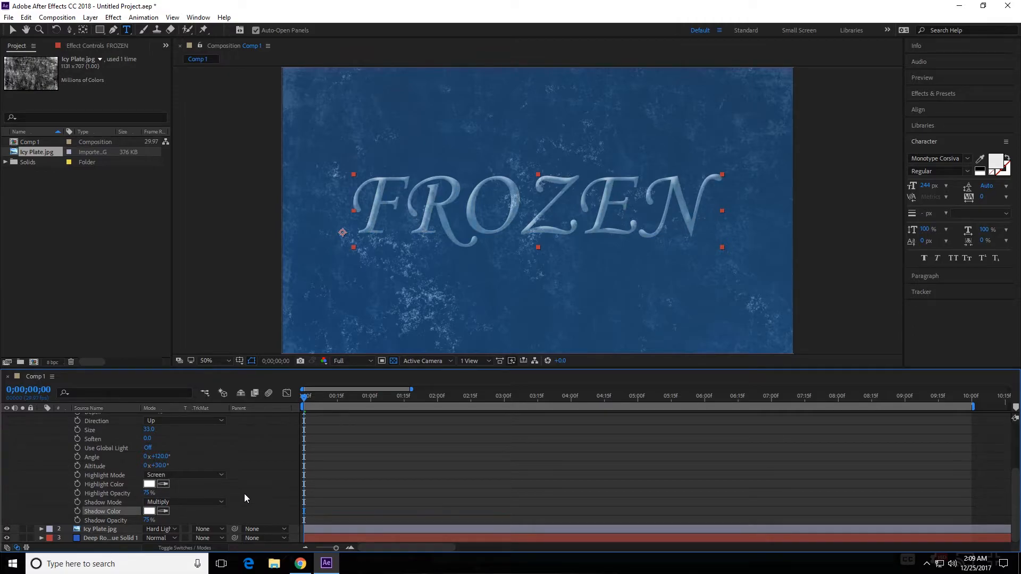
{"action": "left_click", "coordinate": [205, 502]}
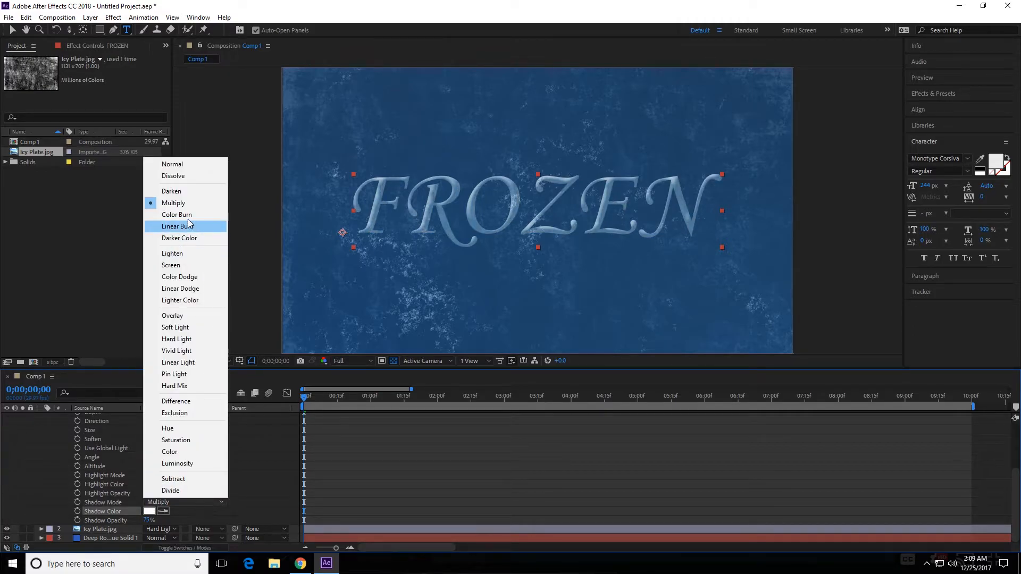
{"action": "left_click", "coordinate": [171, 265]}
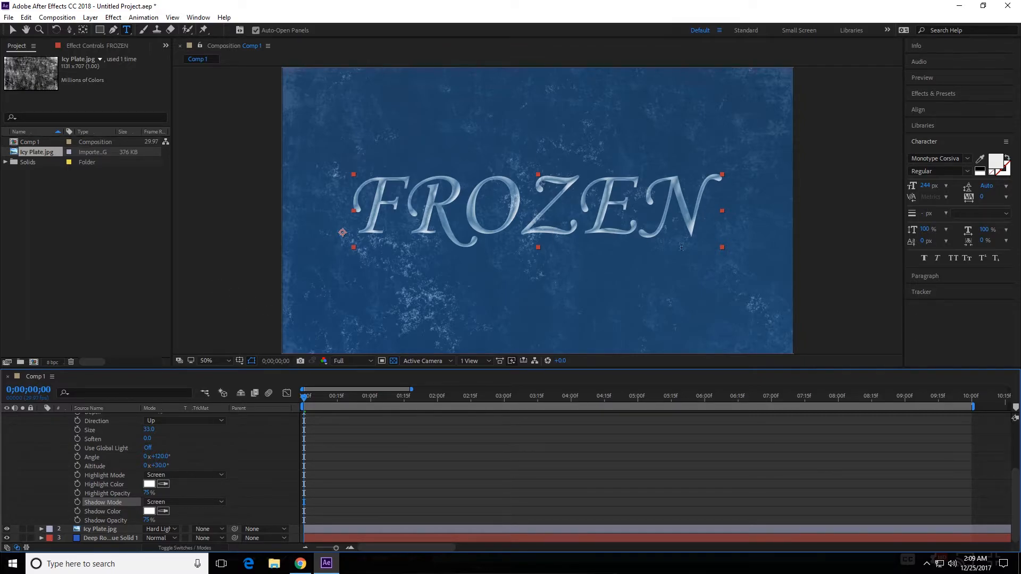
Collapse the FROZEN layer's properties and add an Outer Glow layer style to it.
{"action": "scroll", "coordinate": [31, 446], "scroll_direction": "up", "scroll_amount": 3}
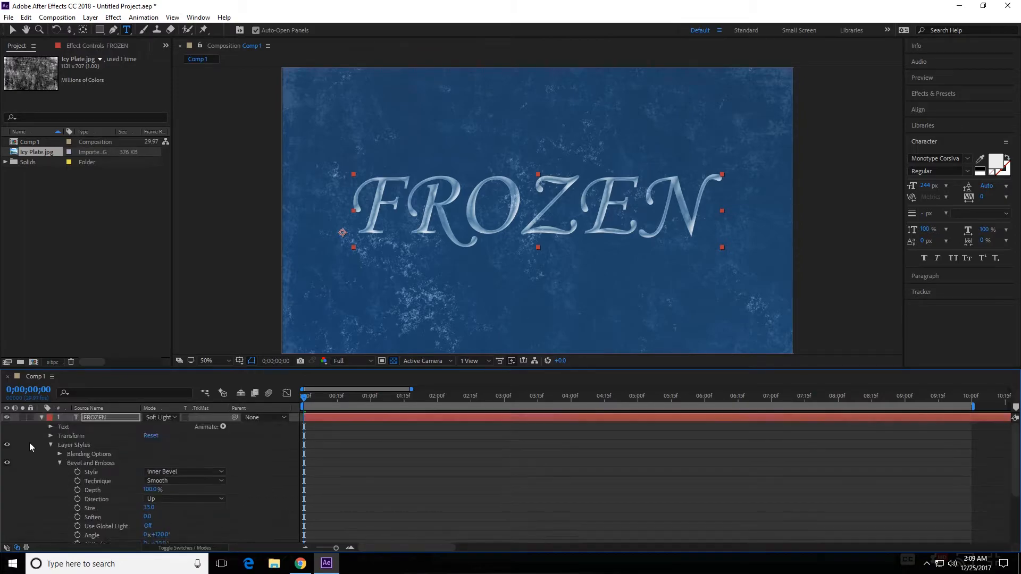
{"action": "left_click", "coordinate": [50, 445]}
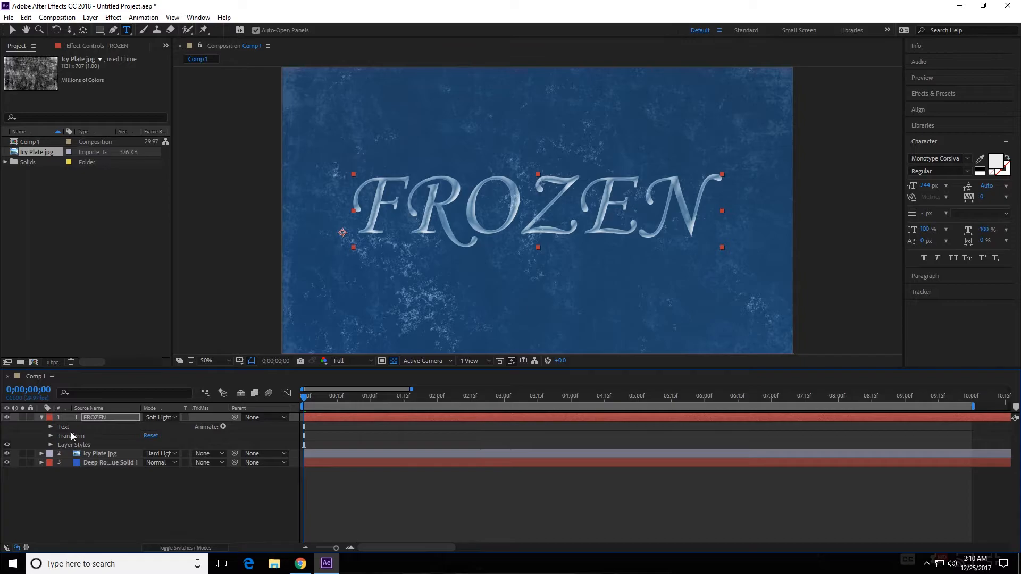
{"action": "left_click", "coordinate": [42, 417]}
{"action": "right_click", "coordinate": [98, 420]}
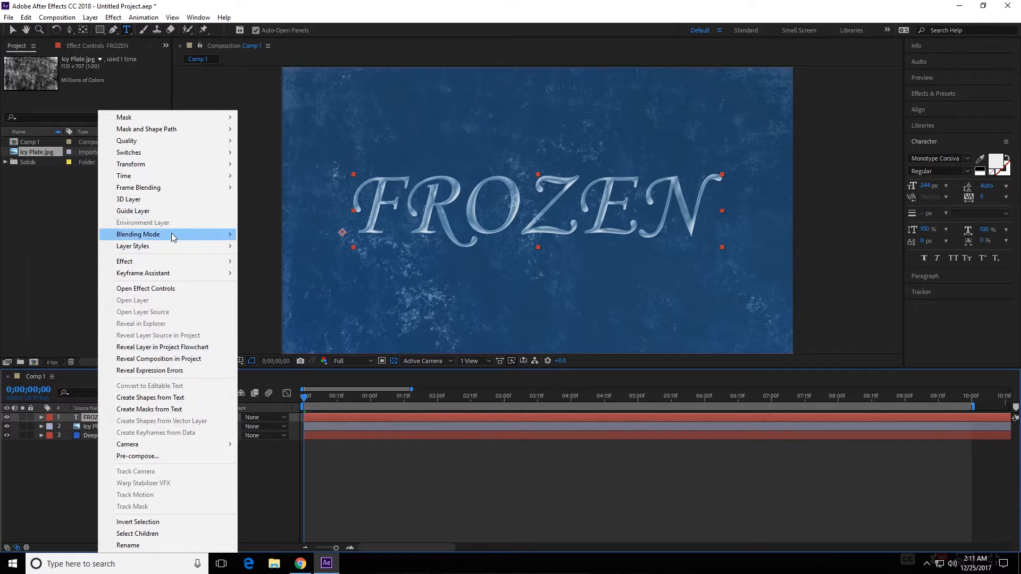
{"action": "mouse_move", "coordinate": [170, 246]}
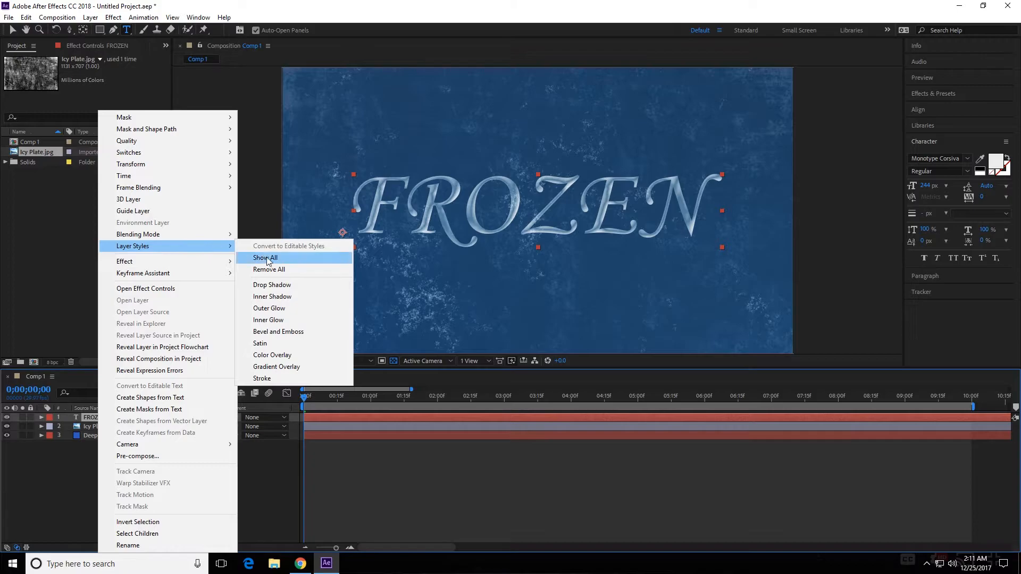
{"action": "left_click", "coordinate": [276, 312]}
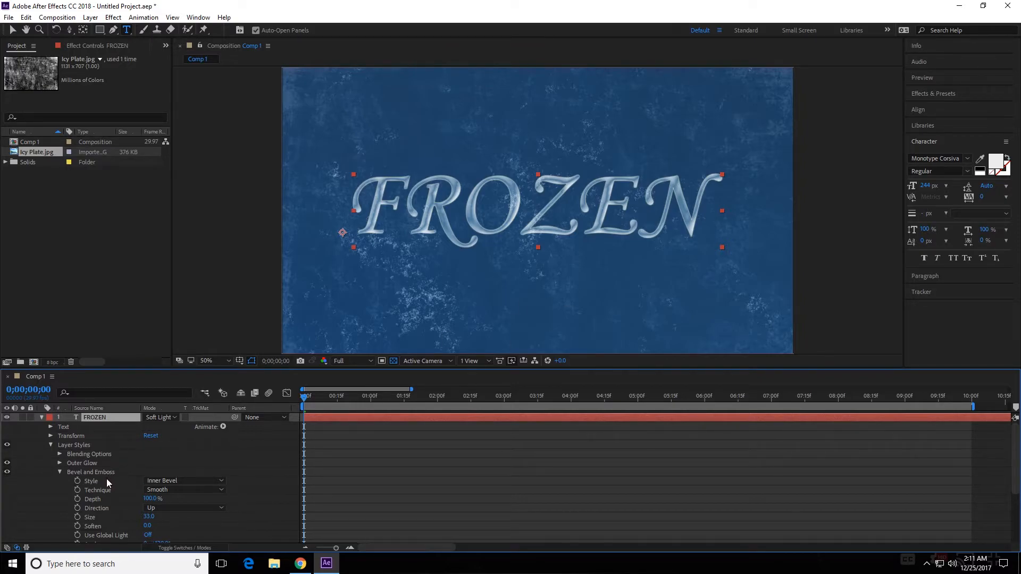
Sample the Outer Glow's colour from the blue background in the composition and set the glow's size to 44.
{"action": "left_click", "coordinate": [59, 472]}
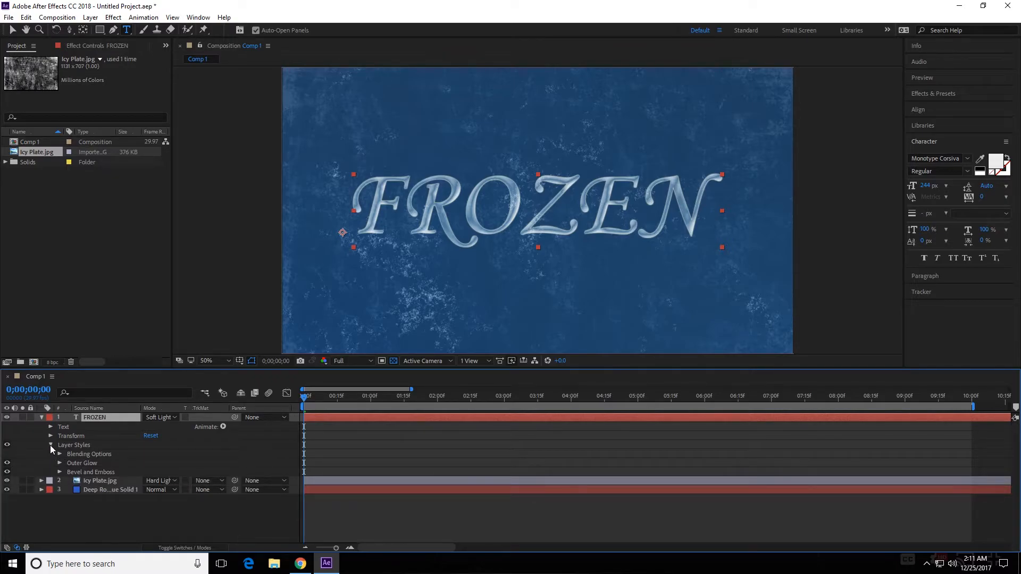
{"action": "left_click", "coordinate": [60, 463]}
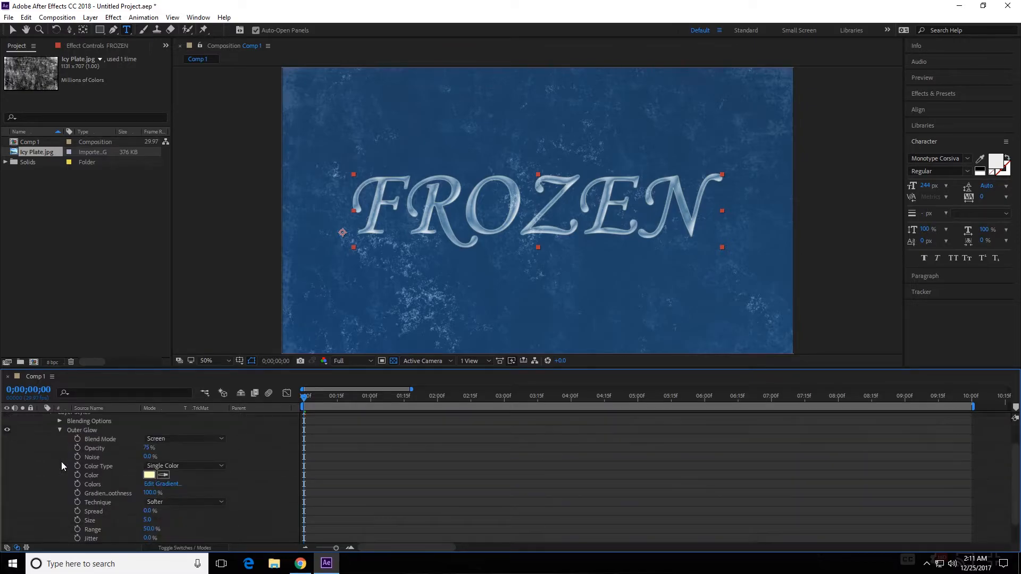
{"action": "left_click", "coordinate": [162, 474]}
{"action": "left_click", "coordinate": [696, 248]}
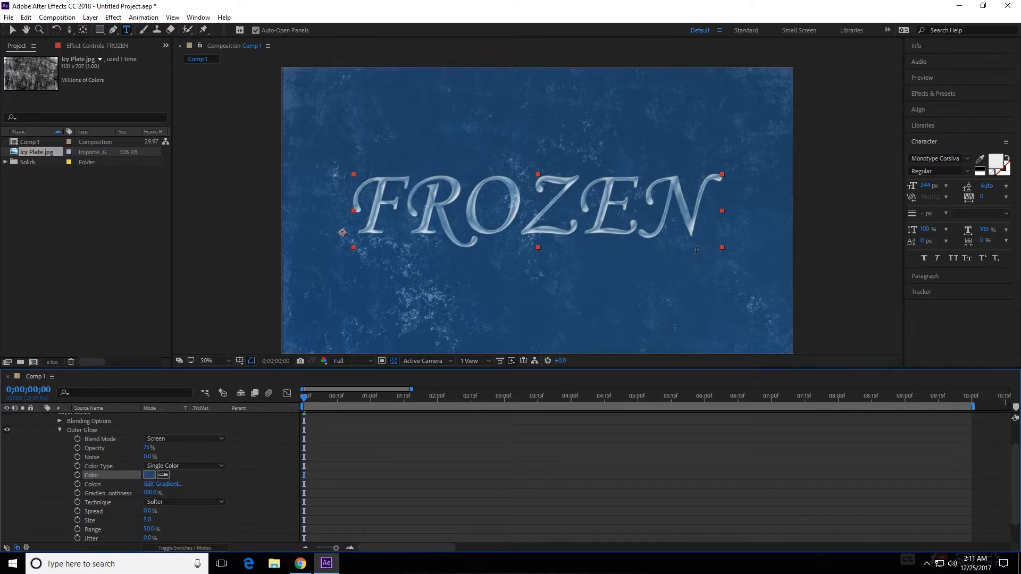
{"action": "left_click", "coordinate": [166, 477]}
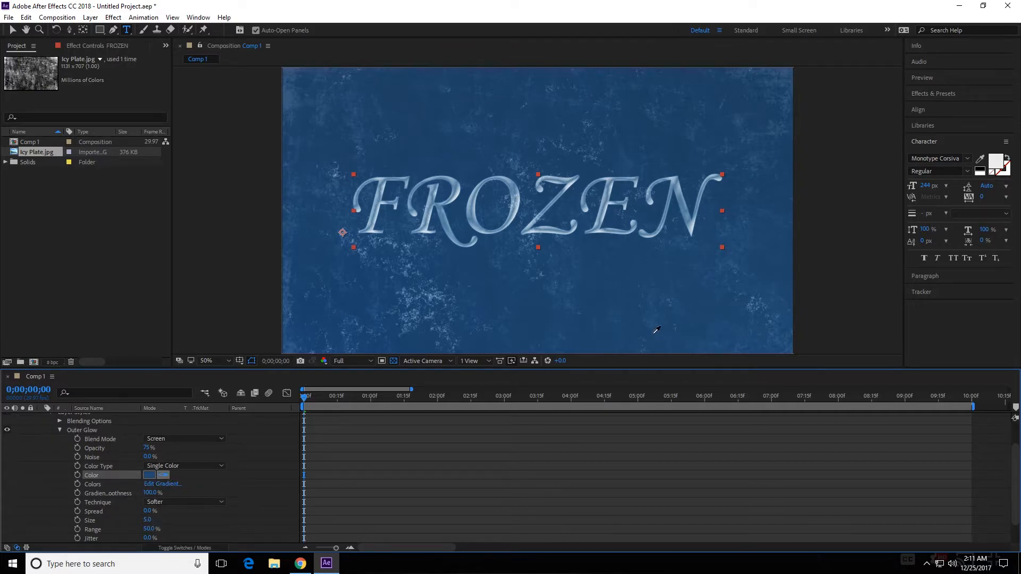
{"action": "left_click", "coordinate": [739, 310]}
{"action": "left_click_drag", "start_coordinate": [147, 520], "coordinate": [166, 516]}
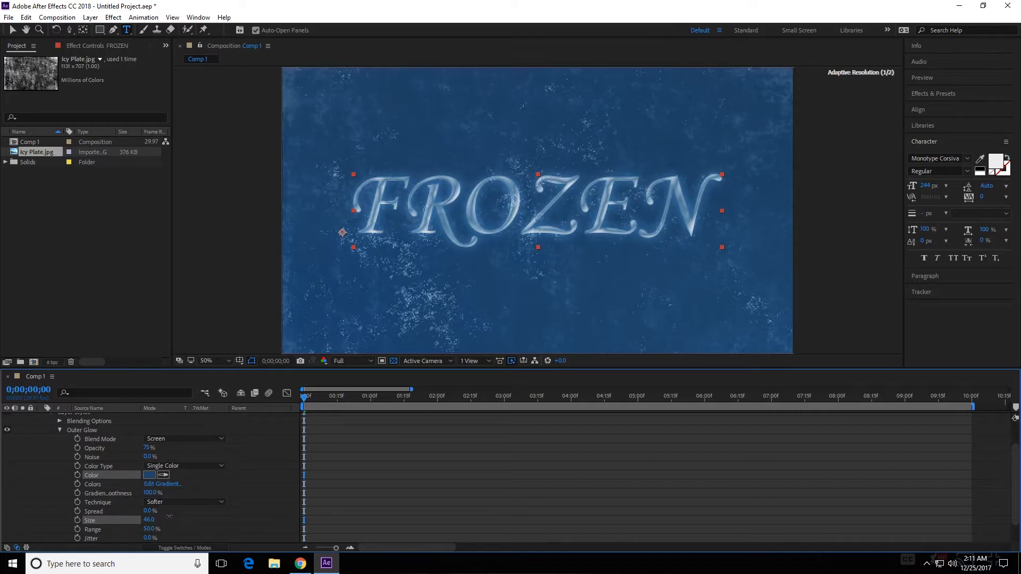
Darken the Outer Glow's colour to a deep navy blue, about 0B2C4D.
{"action": "left_click", "coordinate": [150, 475]}
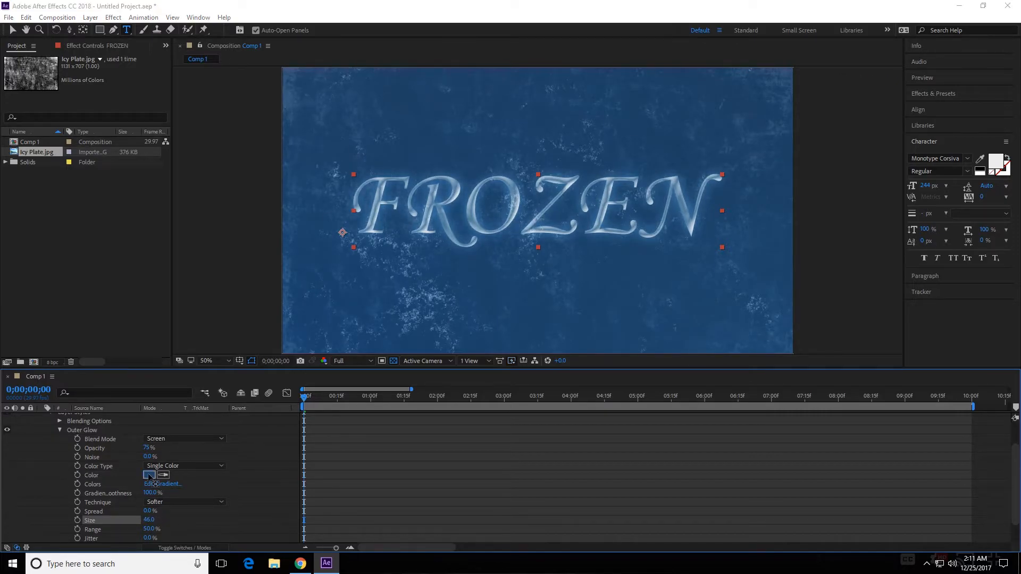
{"action": "mouse_move", "coordinate": [725, 251]}
{"action": "left_mouse_down"}
{"action": "mouse_move", "coordinate": [738, 271]}
{"action": "mouse_move", "coordinate": [726, 272]}
{"action": "mouse_move", "coordinate": [736, 249]}
{"action": "mouse_move", "coordinate": [741, 261]}
{"action": "left_mouse_up"}
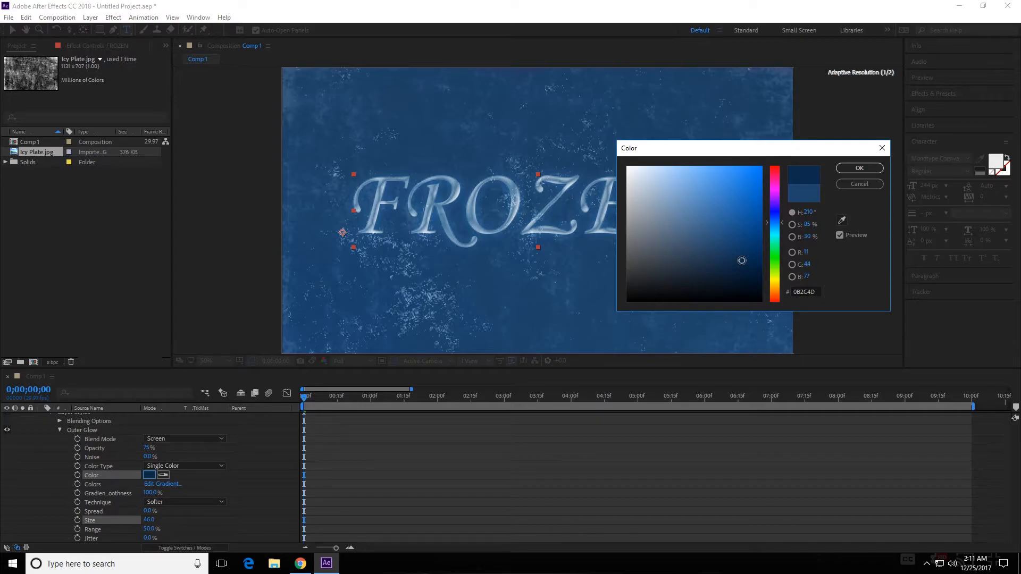
{"action": "left_click", "coordinate": [861, 169]}
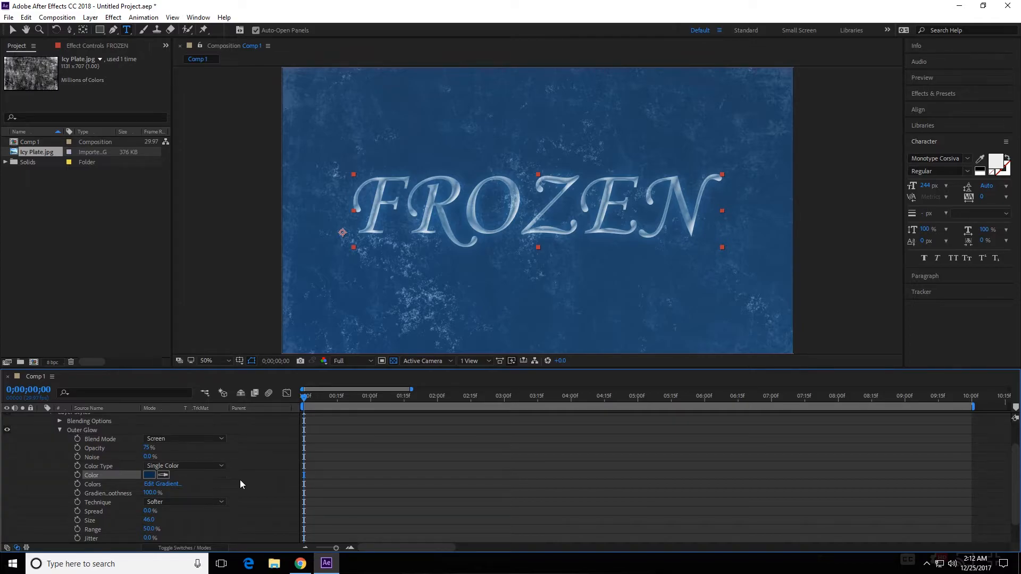
Set the Outer Glow's blend mode to Color Burn and reduce its size to 14.
{"action": "scroll", "coordinate": [241, 484], "scroll_direction": "up", "scroll_amount": 2}
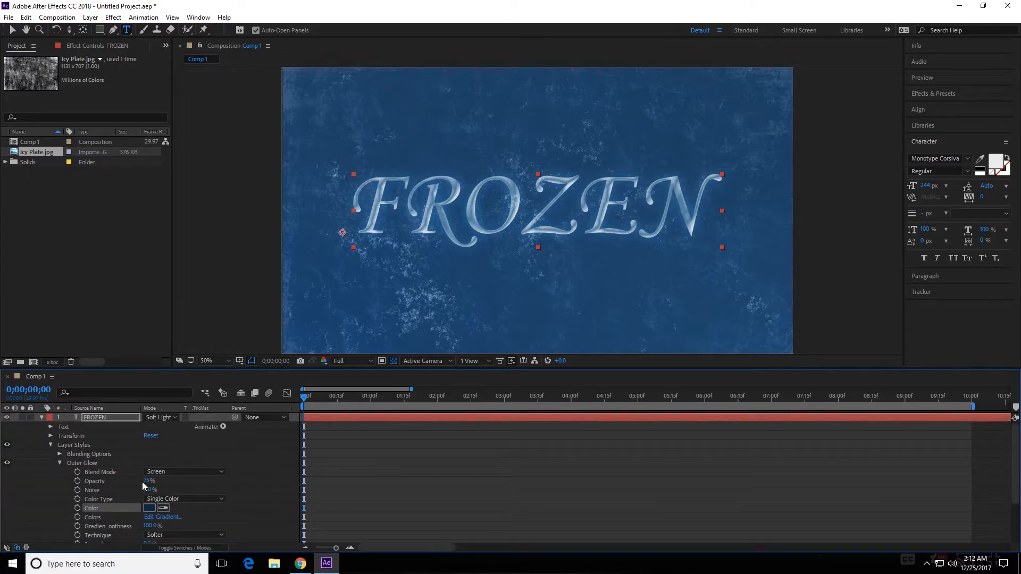
{"action": "left_click", "coordinate": [163, 472]}
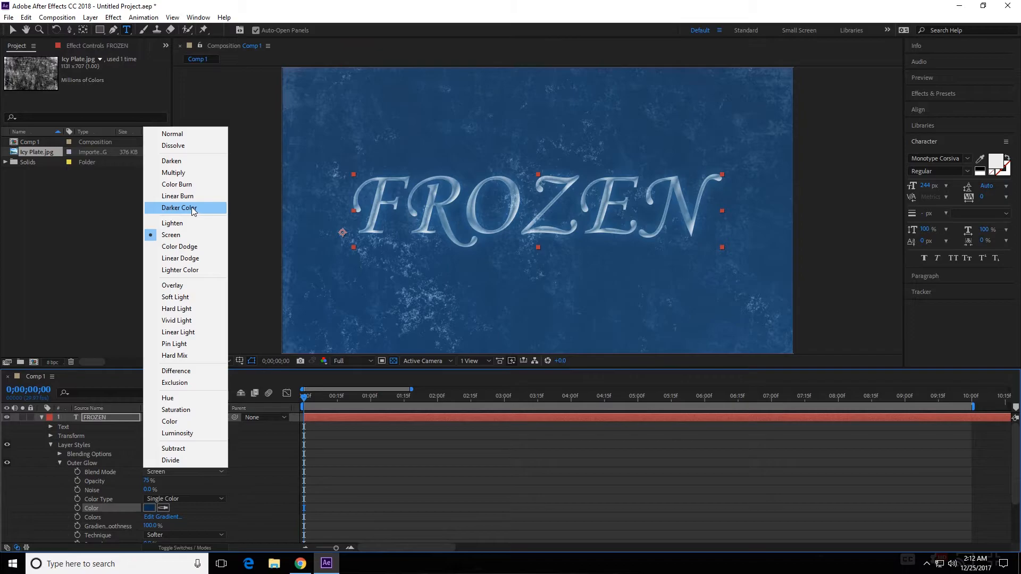
{"action": "left_click", "coordinate": [191, 184]}
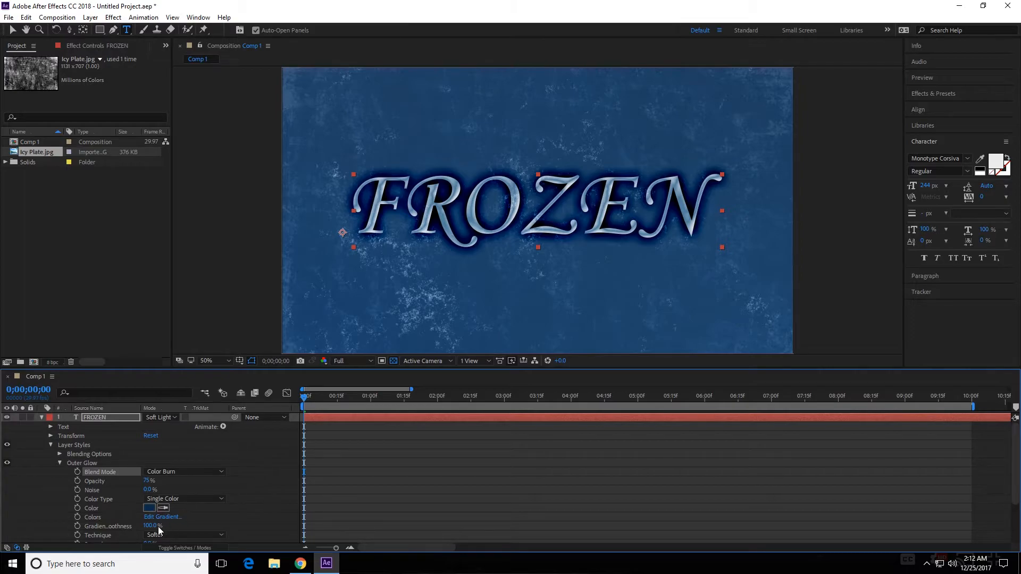
{"action": "scroll", "coordinate": [231, 509], "scroll_direction": "down", "scroll_amount": 3}
{"action": "left_click", "coordinate": [149, 493]}
{"action": "type", "text": "22"}
{"action": "key", "text": "Return"}
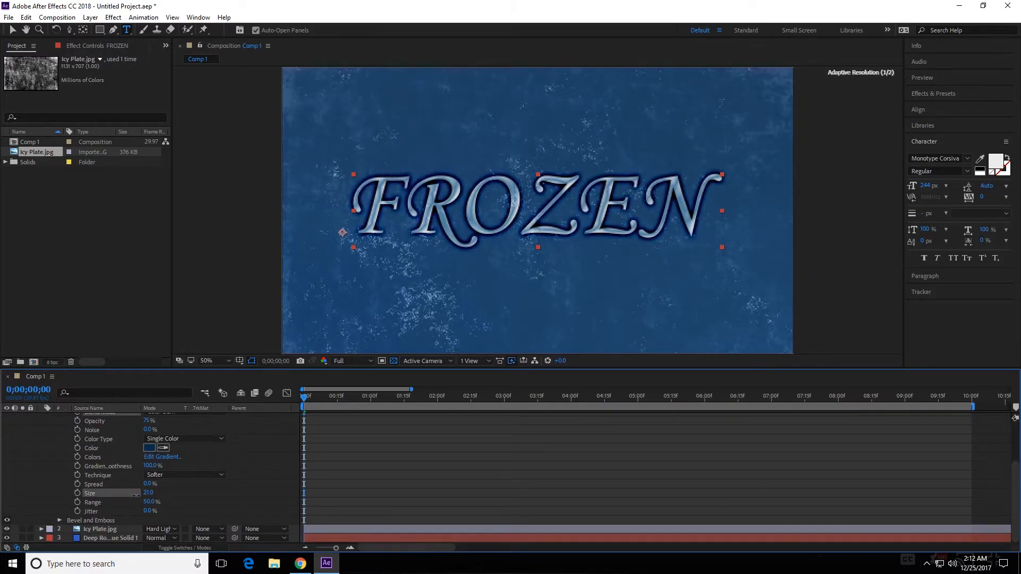
{"action": "left_click_drag", "start_coordinate": [135, 495], "coordinate": [136, 501]}
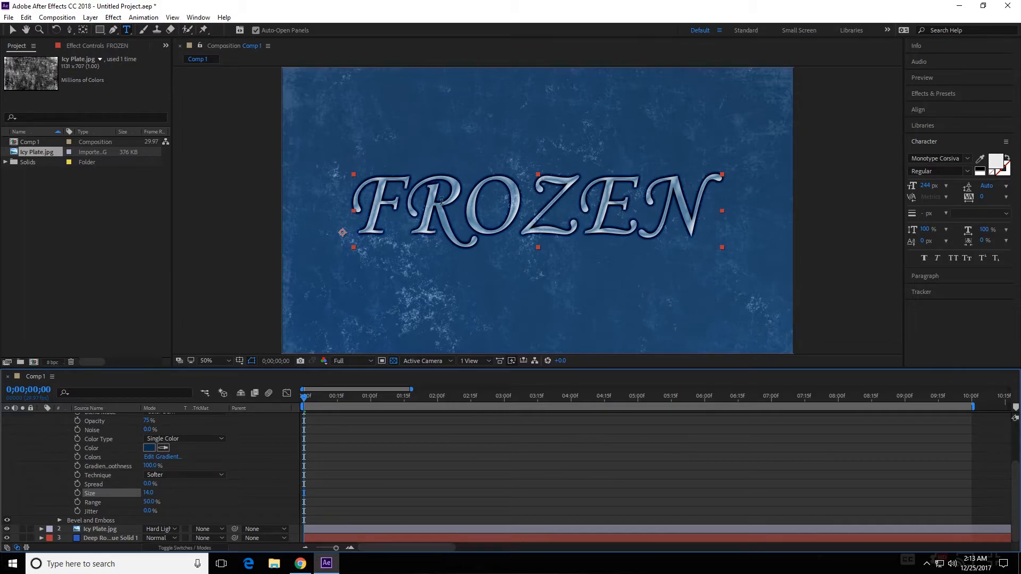
Lighten the Outer Glow's colour to 15477A, and resample it from the blue background below the title.
{"action": "left_click", "coordinate": [154, 449]}
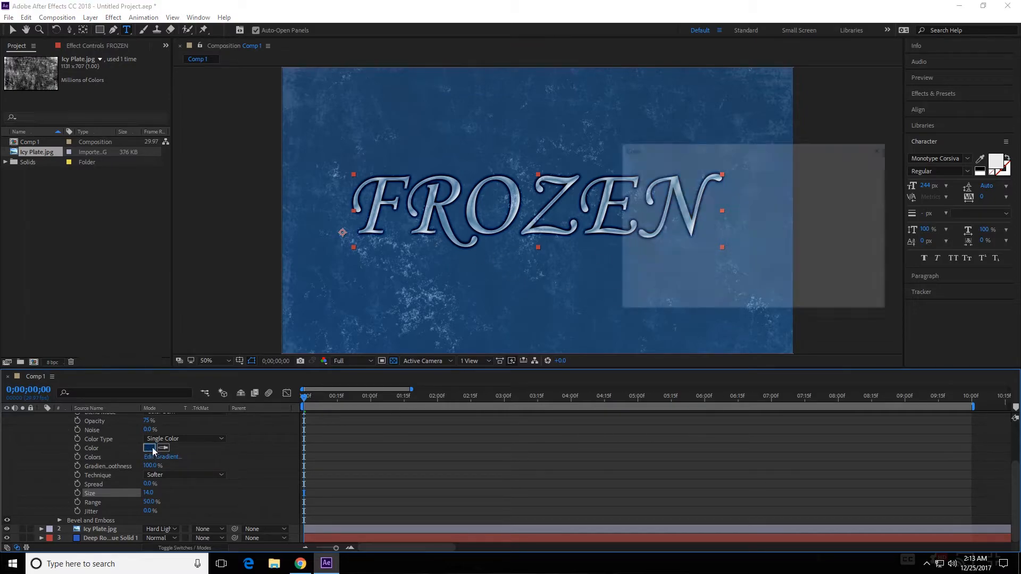
{"action": "mouse_move", "coordinate": [739, 260]}
{"action": "left_mouse_down"}
{"action": "mouse_move", "coordinate": [747, 234]}
{"action": "mouse_move", "coordinate": [735, 212]}
{"action": "mouse_move", "coordinate": [739, 235]}
{"action": "left_mouse_up"}
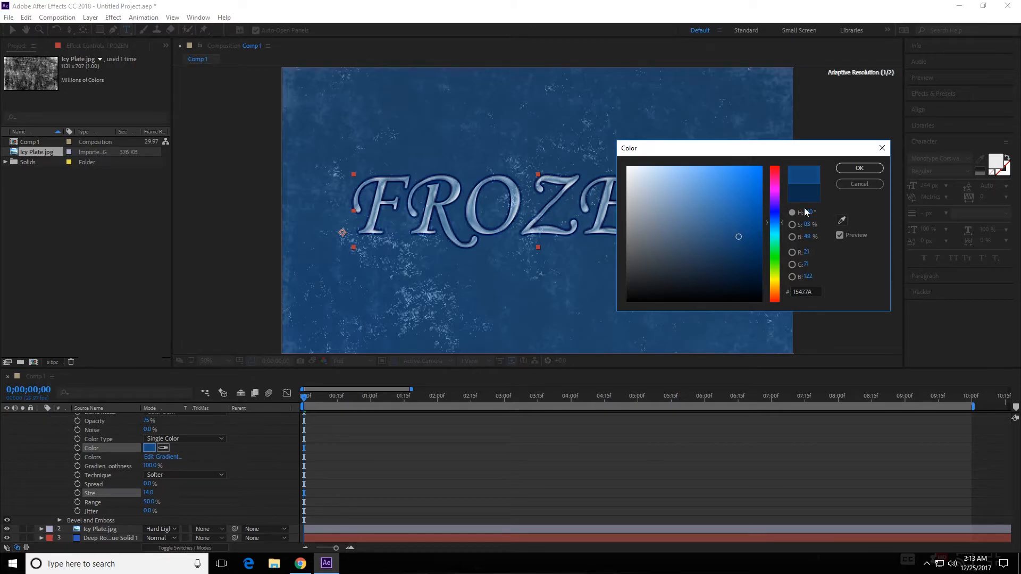
{"action": "left_click", "coordinate": [860, 169]}
{"action": "left_click", "coordinate": [163, 449]}
{"action": "left_click", "coordinate": [461, 333]}
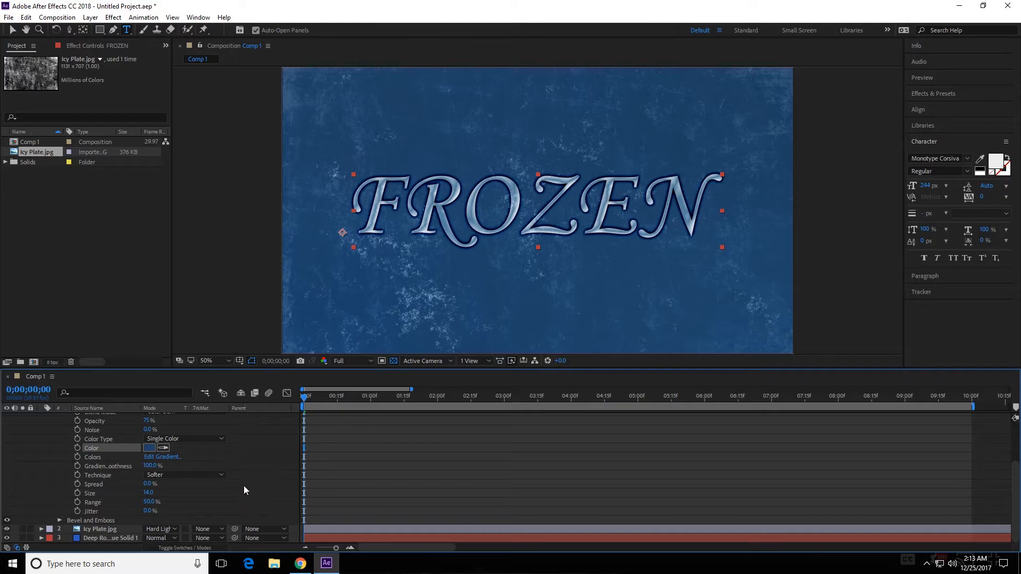
Lower the Outer Glow's opacity to 41% or slightly less, and collapse the FROZEN layer's properties.
{"action": "scroll", "coordinate": [253, 466], "scroll_direction": "up", "scroll_amount": 2}
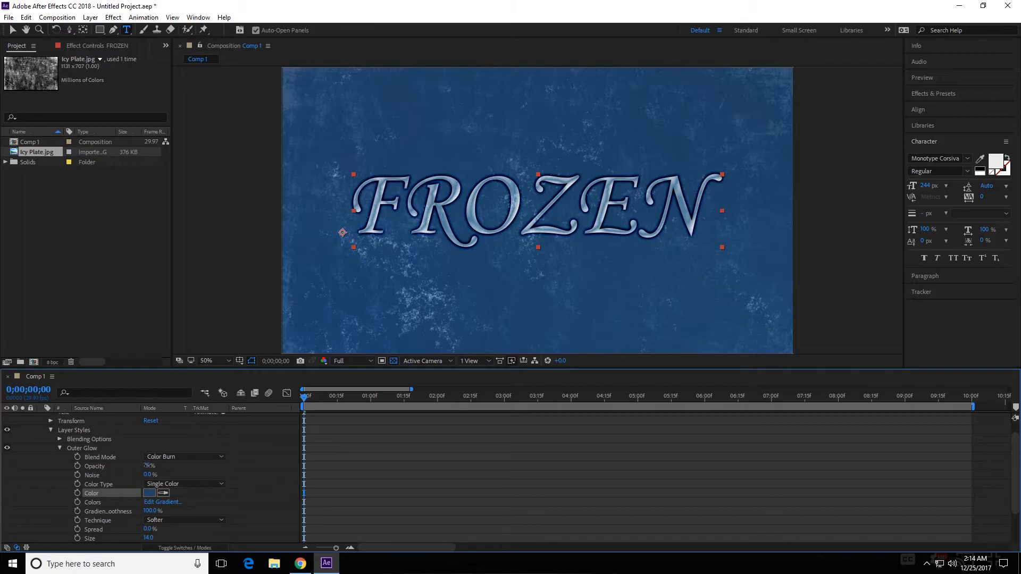
{"action": "left_click_drag", "start_coordinate": [147, 466], "coordinate": [141, 465]}
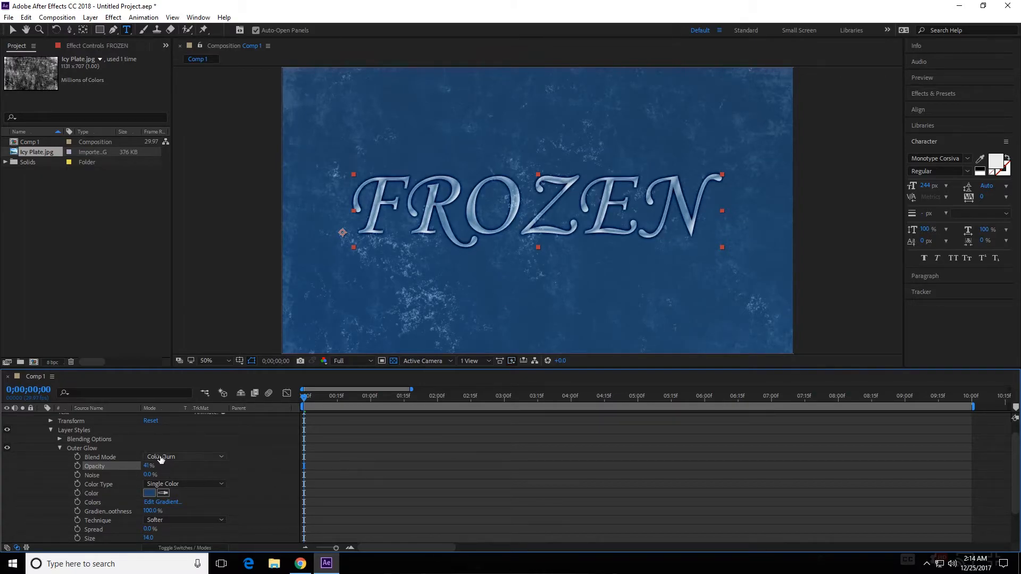
{"action": "left_click_drag", "start_coordinate": [147, 466], "coordinate": [143, 467]}
{"action": "left_click", "coordinate": [50, 431]}
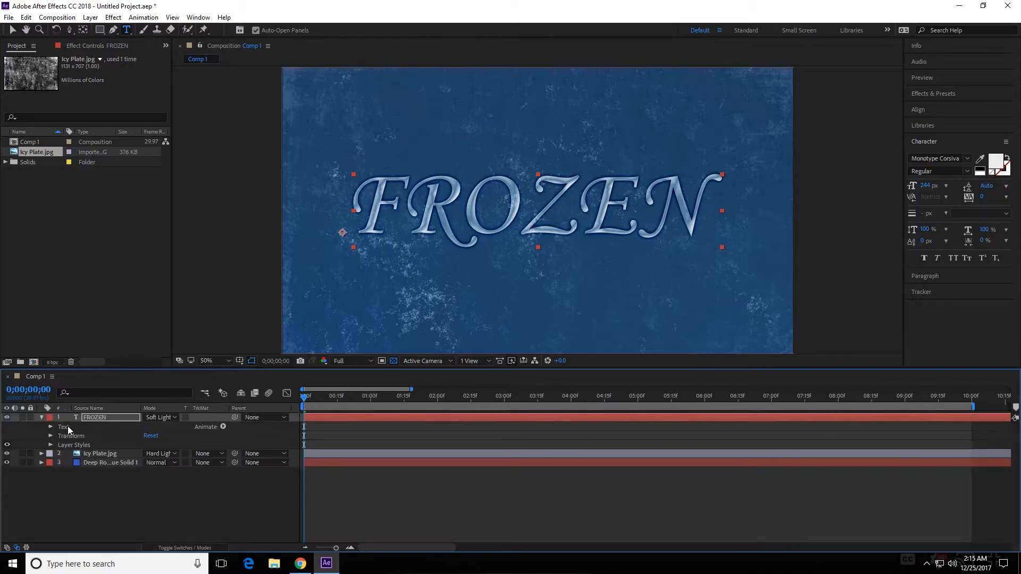
{"action": "left_click", "coordinate": [42, 417]}
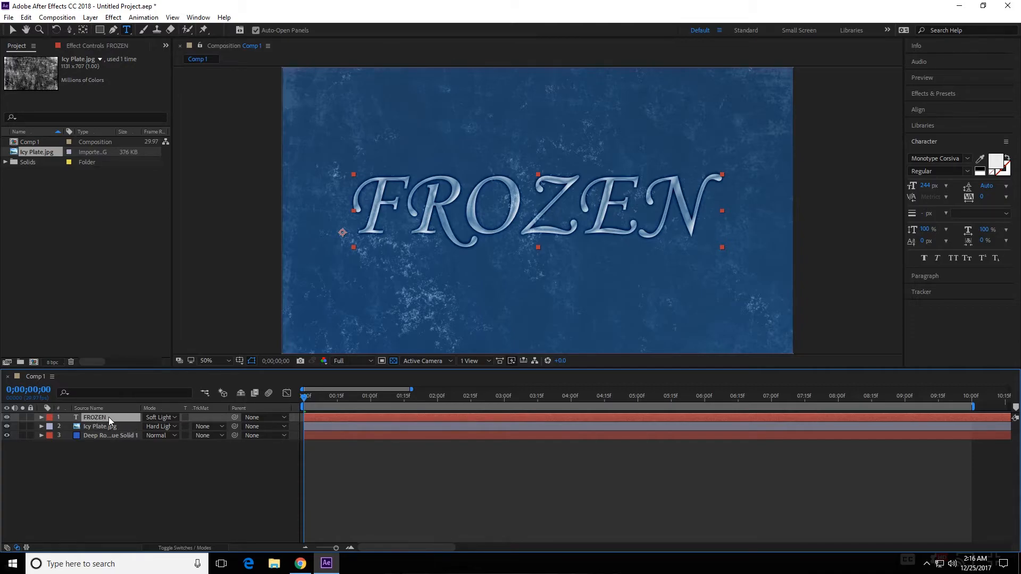
Duplicate the FROZEN text layer to strengthen the ice effect.
{"action": "key", "text": "ctrl+d"}
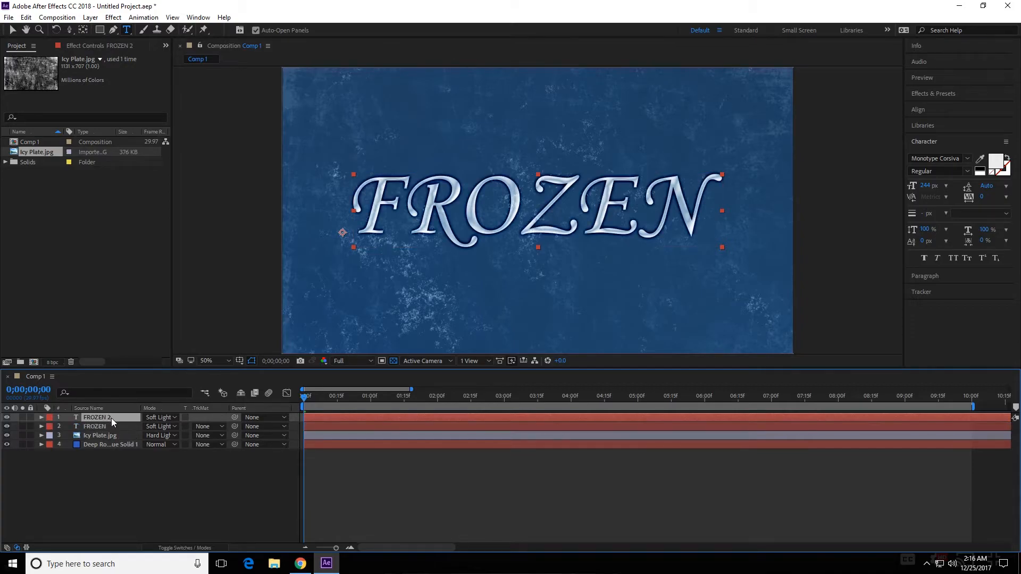
{"action": "left_click", "coordinate": [42, 417]}
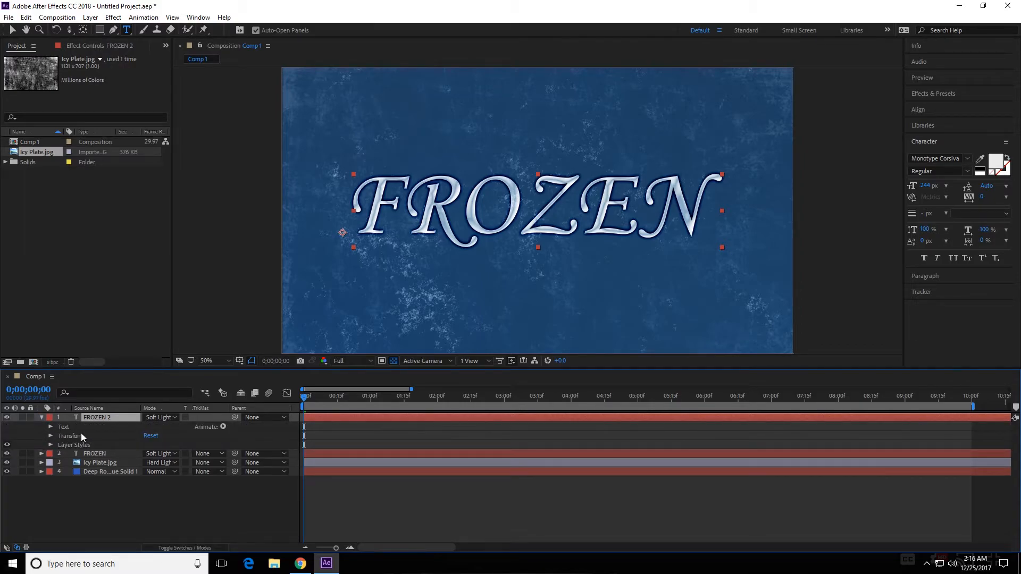
{"action": "left_click", "coordinate": [42, 417]}
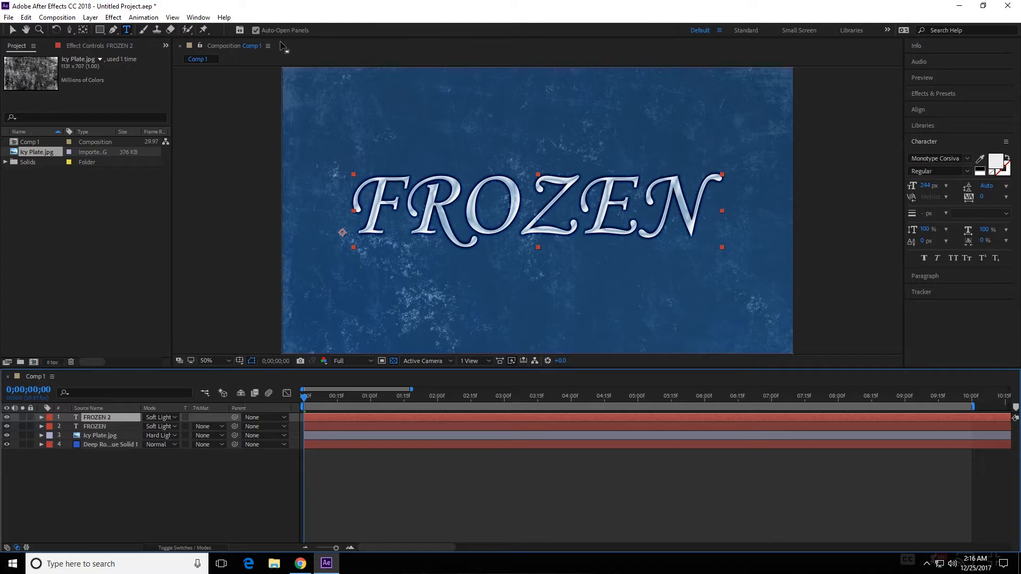
Draw a closed Pen tool mask on FROZEN 2 whose lower edge waves through the letters and whose upper edge loops above the composition.
{"action": "left_click", "coordinate": [113, 30]}
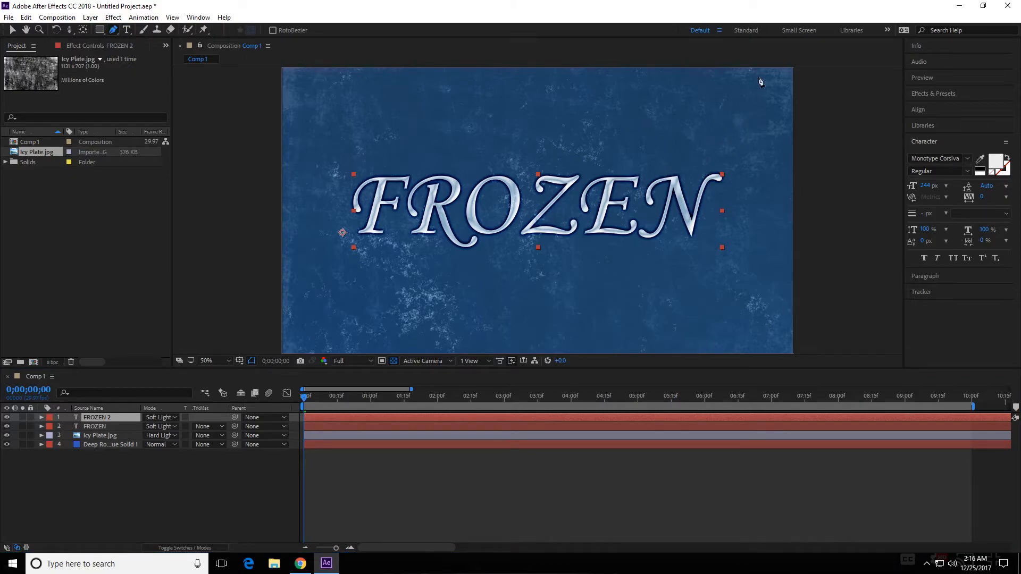
{"action": "scroll", "coordinate": [744, 136], "scroll_direction": "down", "scroll_amount": 2}
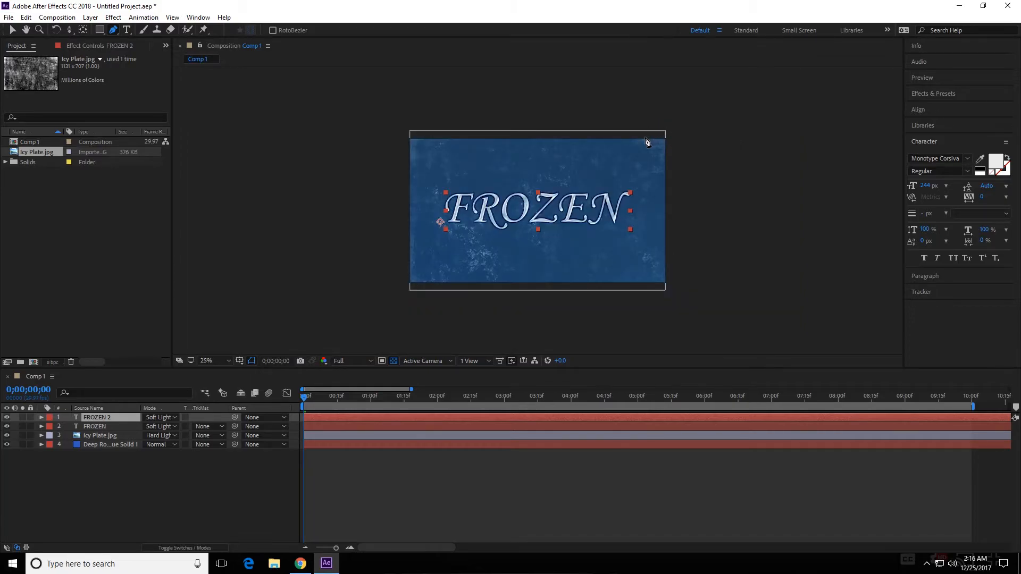
{"action": "scroll", "coordinate": [646, 136], "scroll_direction": "up", "scroll_amount": 2}
{"action": "scroll", "coordinate": [645, 136], "scroll_direction": "down", "scroll_amount": 2}
{"action": "scroll", "coordinate": [566, 214], "scroll_direction": "up", "scroll_amount": 2}
{"action": "scroll", "coordinate": [566, 214], "scroll_direction": "down", "scroll_amount": 2}
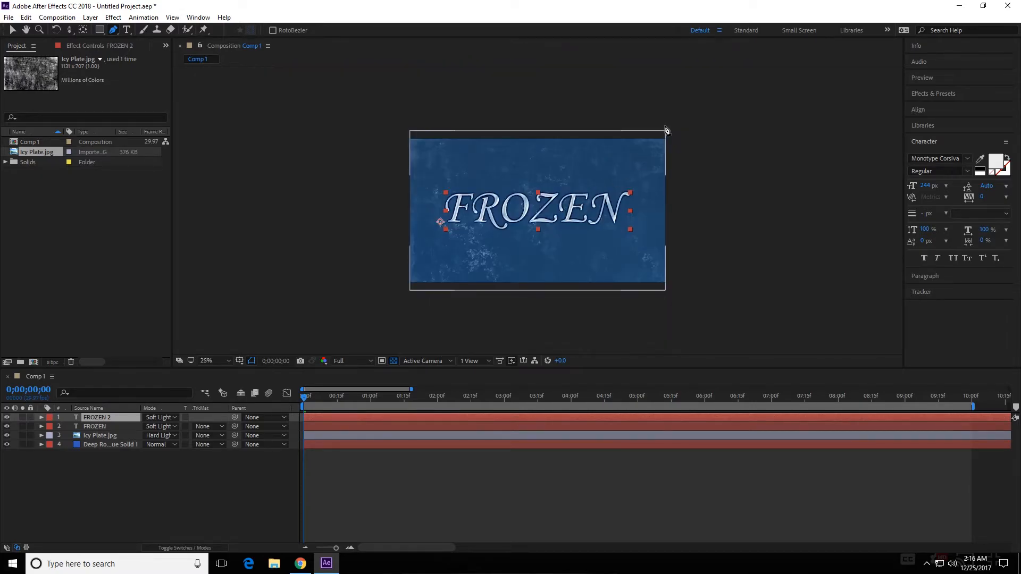
{"action": "left_click", "coordinate": [651, 117]}
{"action": "left_click", "coordinate": [639, 153]}
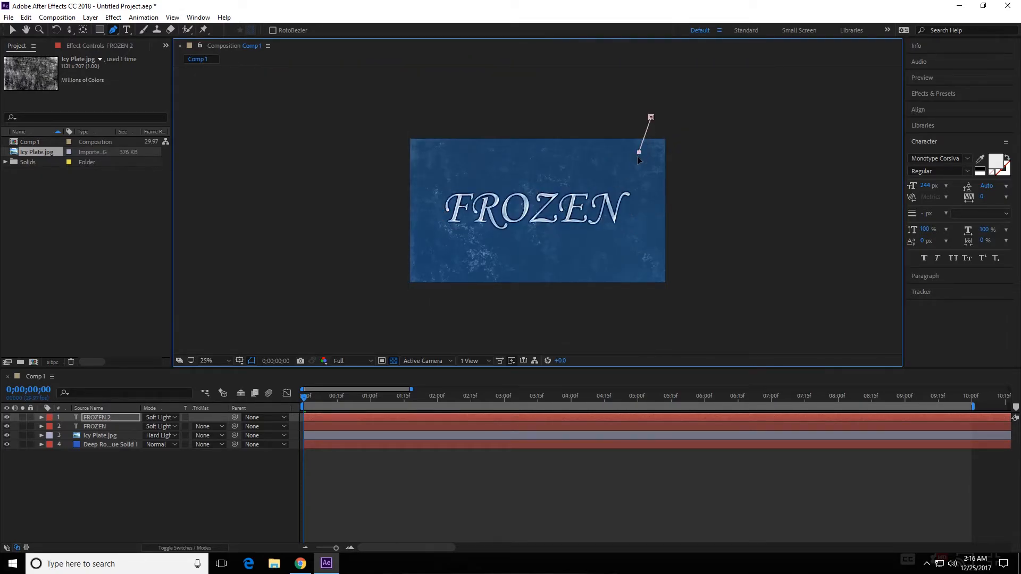
{"action": "left_click", "coordinate": [624, 182]}
{"action": "left_click", "coordinate": [616, 210]}
{"action": "left_click", "coordinate": [608, 225]}
{"action": "left_click", "coordinate": [589, 223]}
{"action": "left_click", "coordinate": [580, 210]}
{"action": "left_click", "coordinate": [566, 194]}
{"action": "left_click", "coordinate": [544, 190]}
{"action": "left_click", "coordinate": [527, 209]}
{"action": "left_click", "coordinate": [514, 222]}
{"action": "left_click", "coordinate": [493, 220]}
{"action": "left_click", "coordinate": [480, 212]}
{"action": "left_click", "coordinate": [473, 188]}
{"action": "left_click", "coordinate": [458, 184]}
{"action": "left_click", "coordinate": [448, 200]}
{"action": "left_click", "coordinate": [443, 214]}
{"action": "left_click_drag", "start_coordinate": [435, 219], "coordinate": [421, 217]}
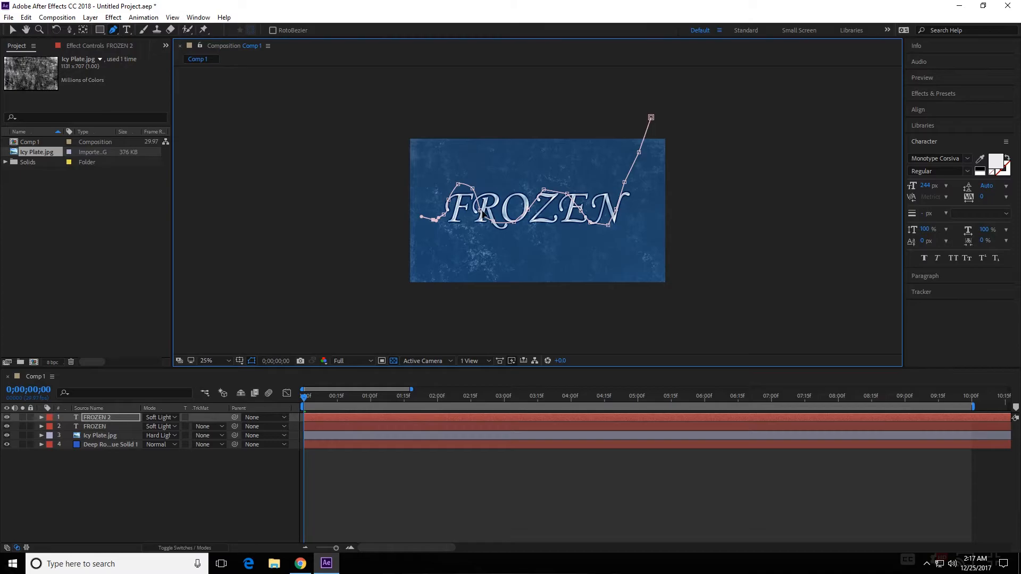
{"action": "left_click_drag", "start_coordinate": [480, 211], "coordinate": [430, 222]}
{"action": "left_click", "coordinate": [443, 124]}
{"action": "left_click_drag", "start_coordinate": [515, 100], "coordinate": [519, 100]}
{"action": "left_click", "coordinate": [615, 111]}
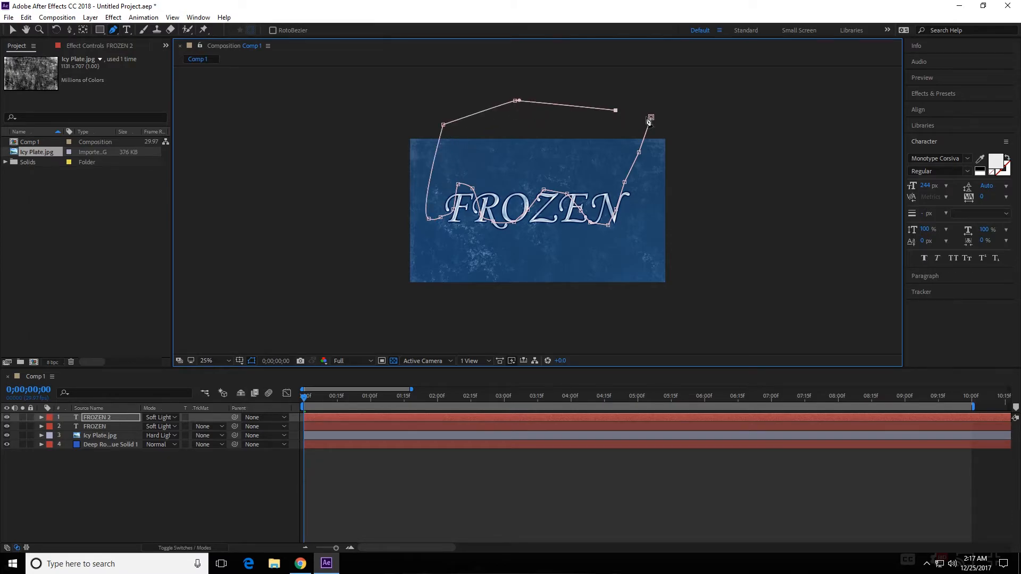
{"action": "left_click", "coordinate": [651, 117]}
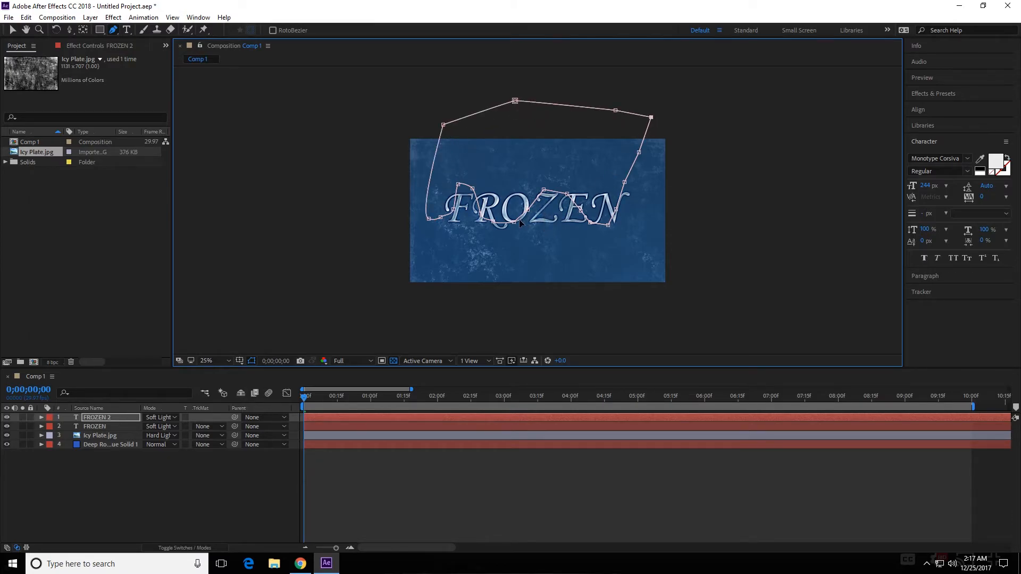
Reshape the mask's wavy lower edge by moving its points around the F, R, O and Z to flatten the curves.
{"action": "left_click_drag", "start_coordinate": [543, 190], "coordinate": [566, 206]}
{"action": "left_click_drag", "start_coordinate": [514, 224], "coordinate": [495, 215]}
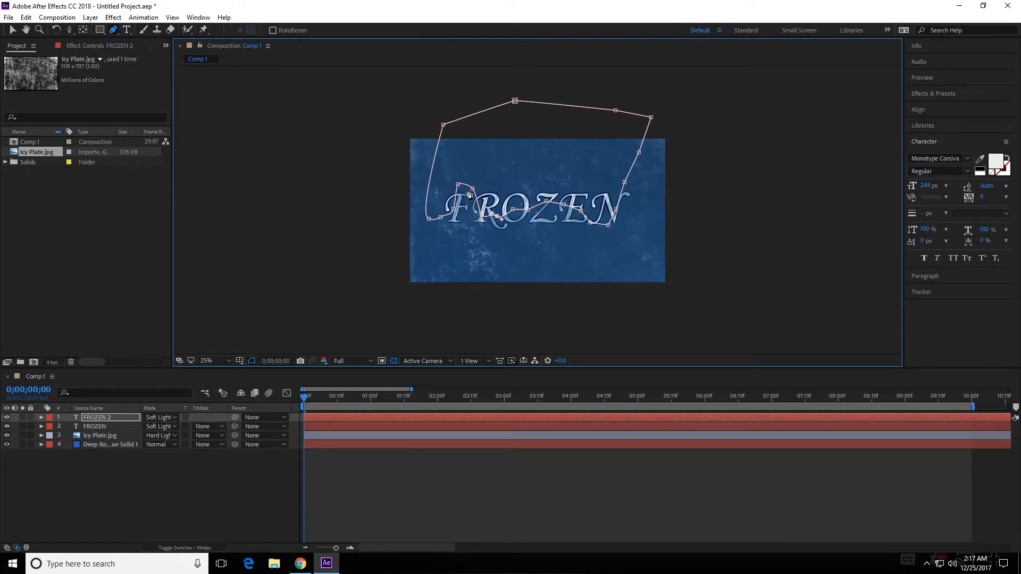
{"action": "left_click_drag", "start_coordinate": [459, 185], "coordinate": [455, 213]}
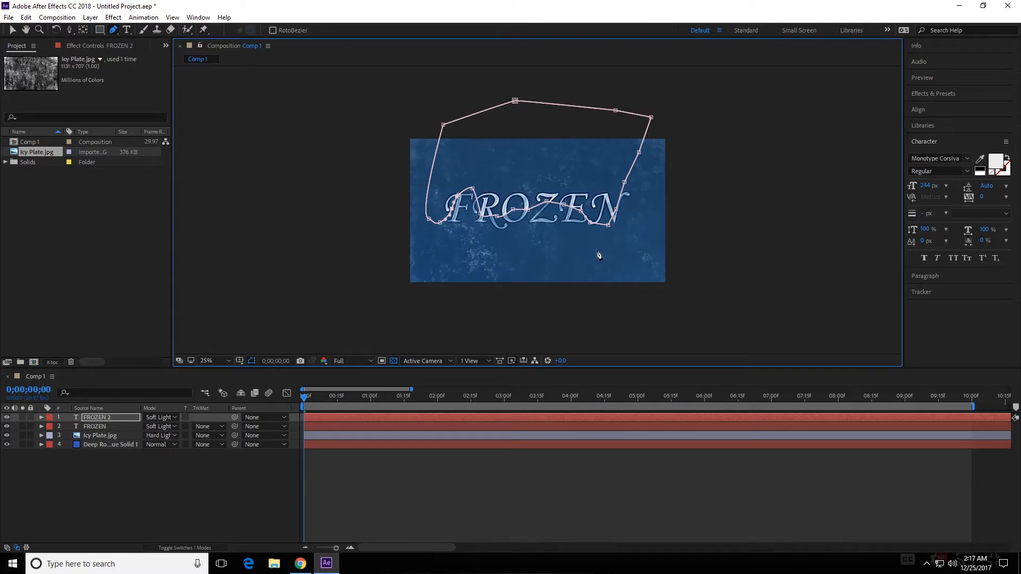
Set the feather of the mask on FROZEN 2 to 36 pixels.
{"action": "key", "text": "period"}
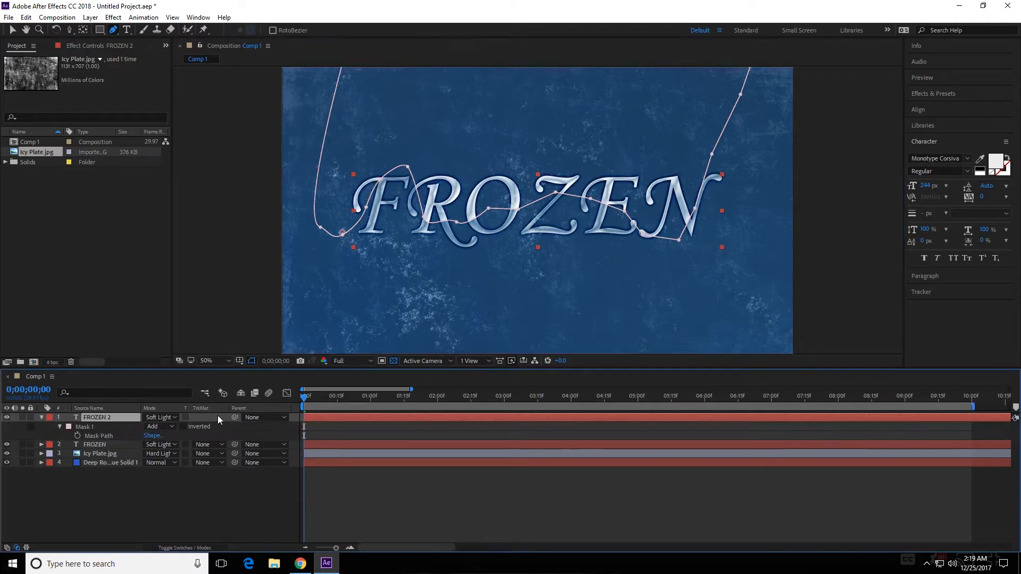
{"action": "left_click", "coordinate": [60, 427]}
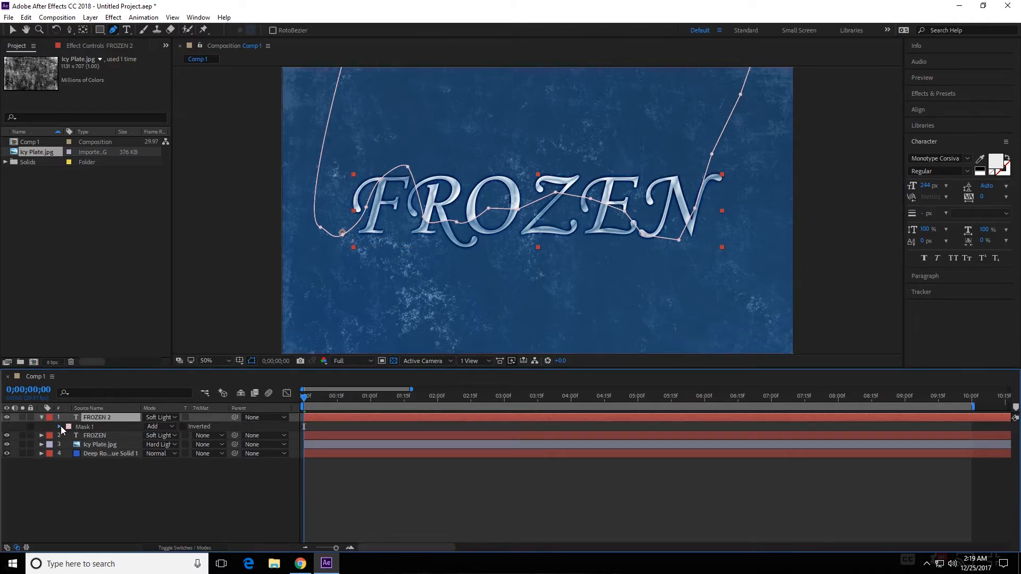
{"action": "left_click", "coordinate": [60, 427]}
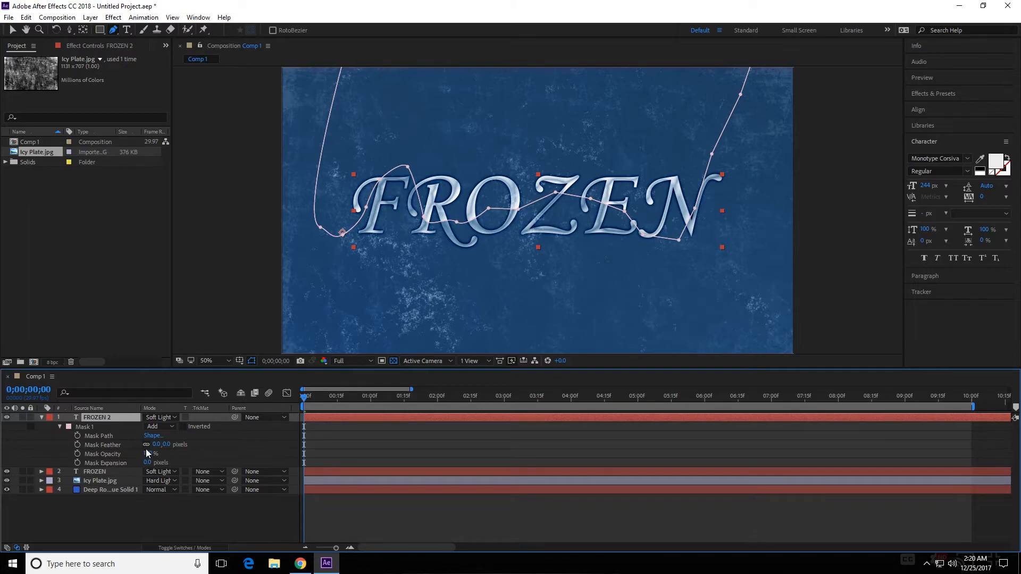
{"action": "left_click", "coordinate": [166, 446]}
{"action": "left_click_drag", "start_coordinate": [185, 449], "coordinate": [177, 450]}
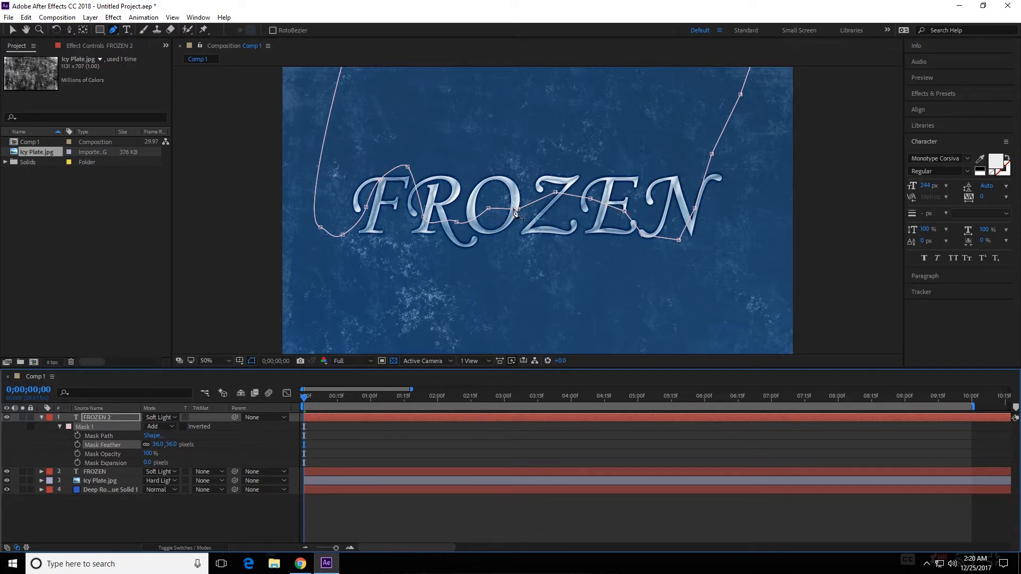
Collapse the FROZEN 2 layer's properties and duplicate this masked layer.
{"action": "left_click", "coordinate": [58, 425]}
{"action": "left_click", "coordinate": [42, 418]}
{"action": "left_click", "coordinate": [94, 418]}
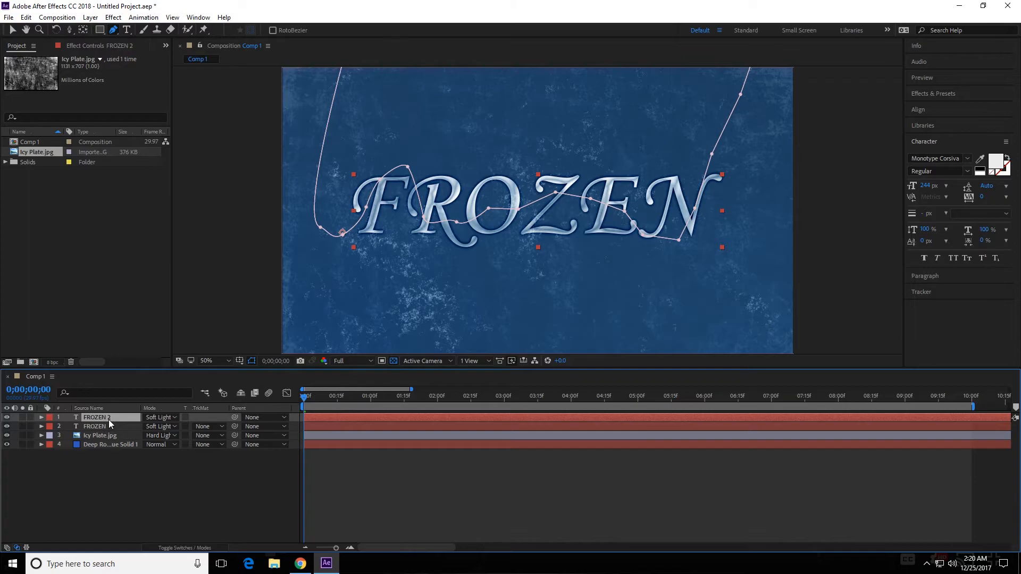
{"action": "key", "text": "ctrl+d"}
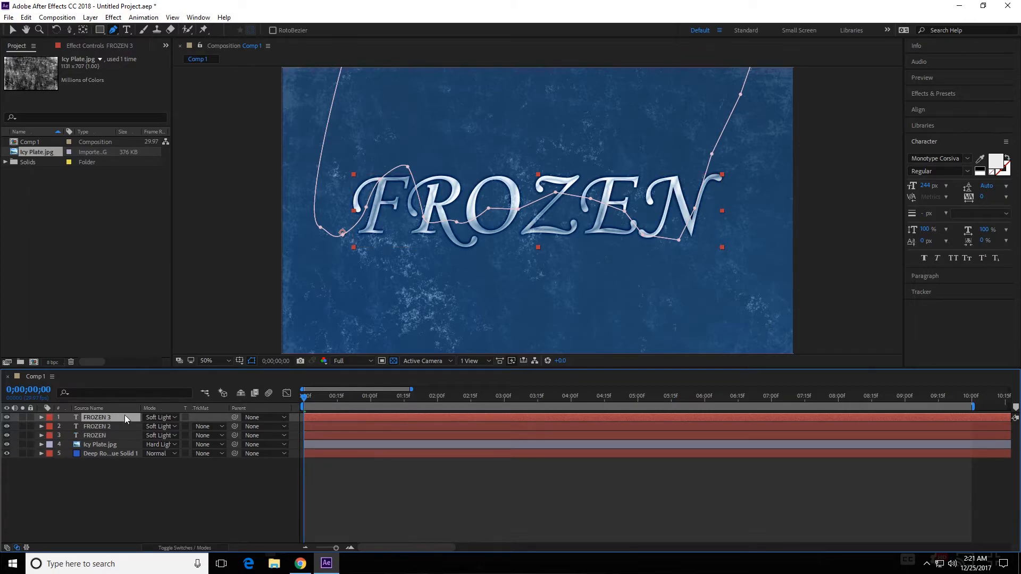
Change the Bevel and Emboss style of the FROZEN 3 layer to Outer Bevel.
{"action": "left_click", "coordinate": [41, 418]}
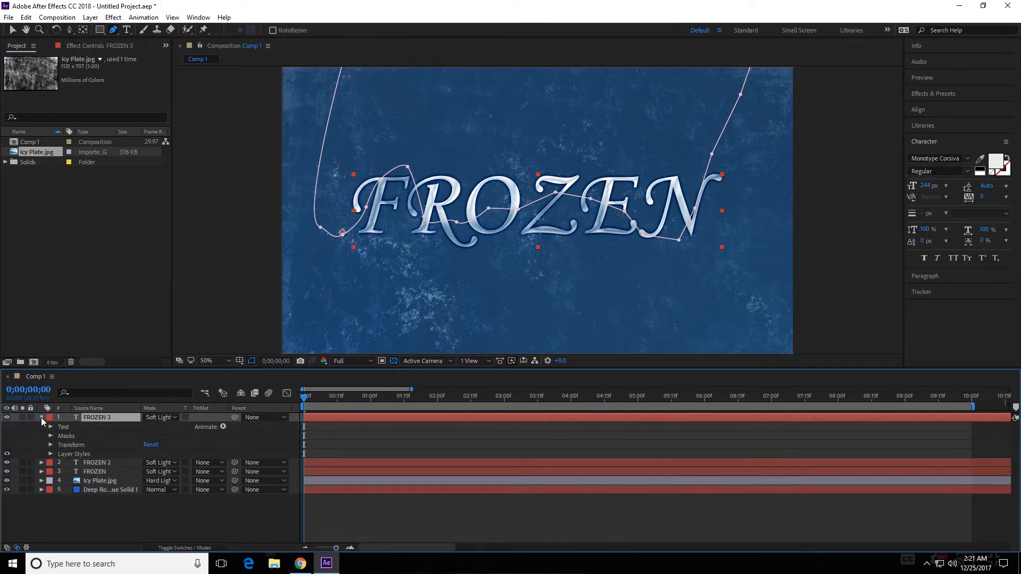
{"action": "left_click", "coordinate": [51, 454]}
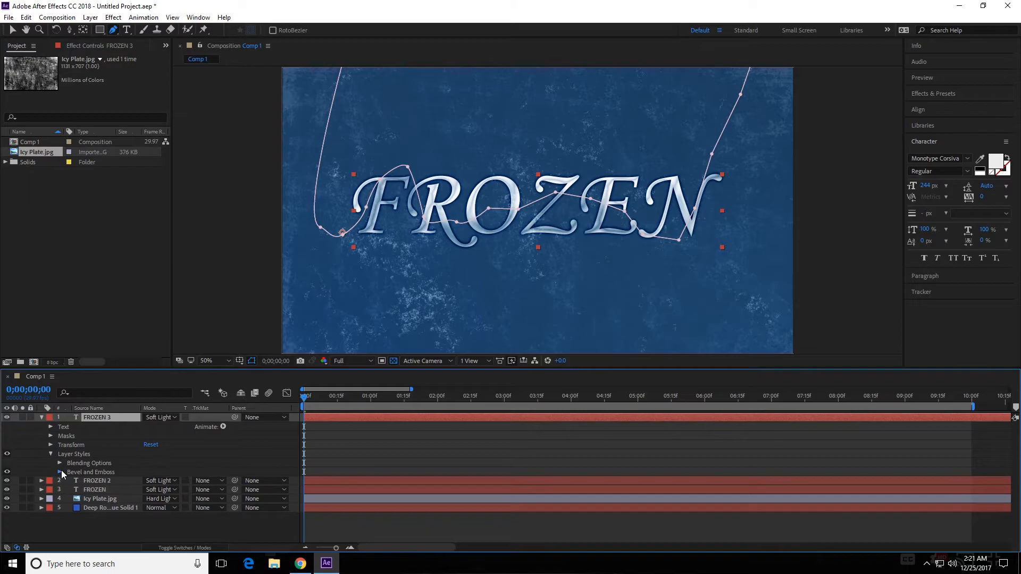
{"action": "left_click", "coordinate": [60, 472]}
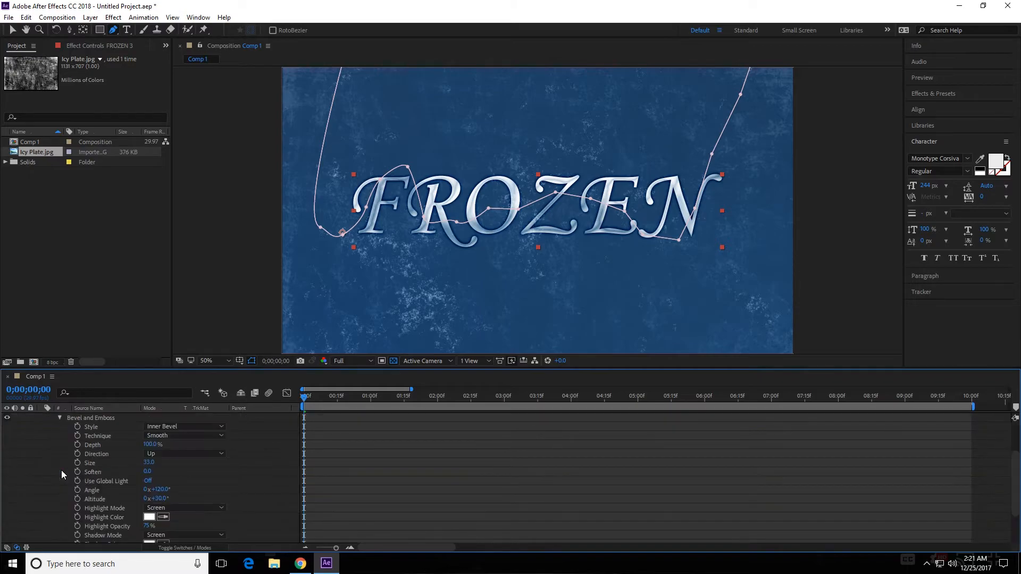
{"action": "left_click", "coordinate": [210, 428]}
{"action": "left_click", "coordinate": [197, 440]}
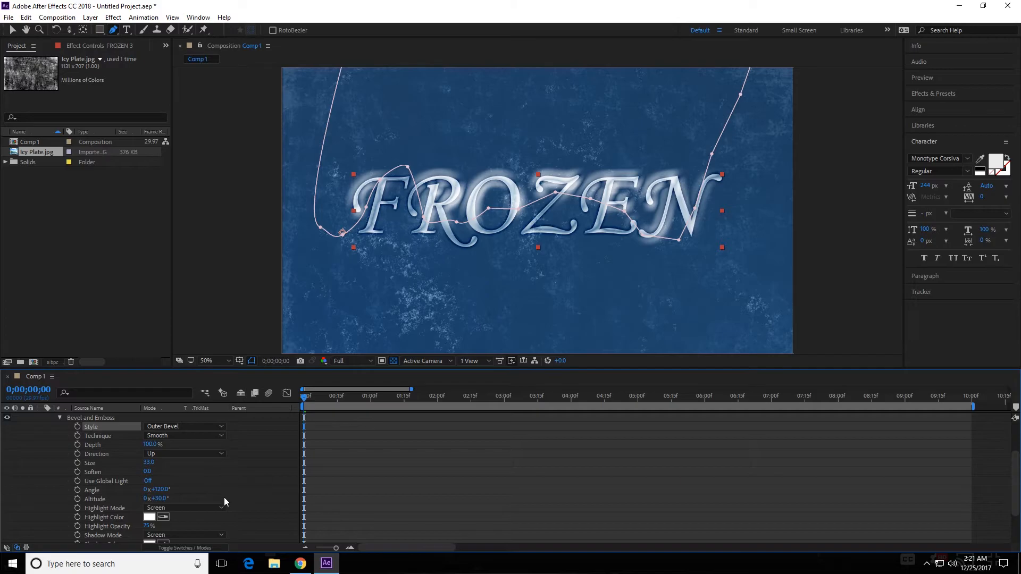
{"action": "scroll", "coordinate": [275, 472], "scroll_direction": "down", "scroll_amount": 2}
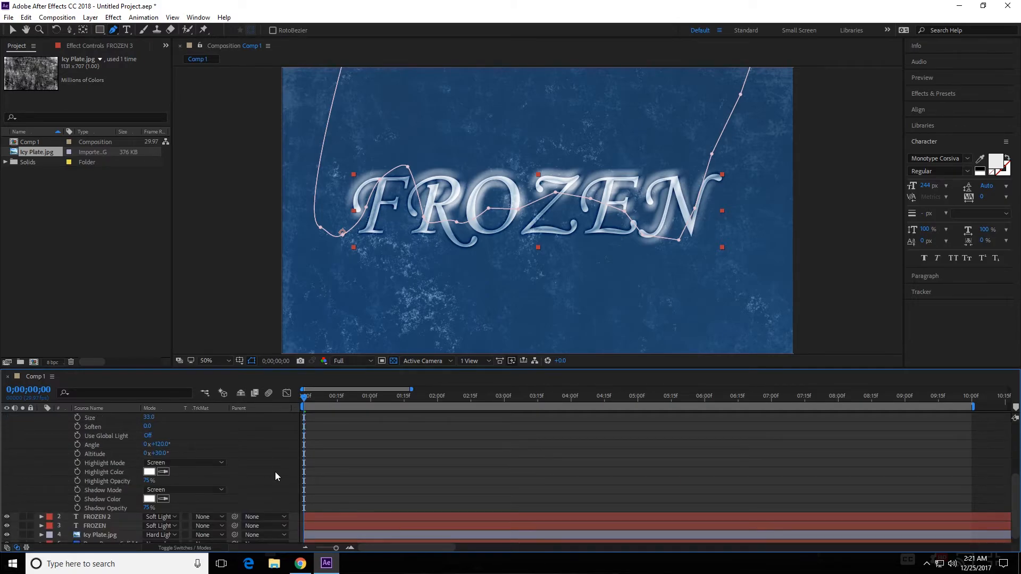
Set the Bevel and Emboss size of the FROZEN 3 layer to 11 and its depth to 66%.
{"action": "scroll", "coordinate": [276, 472], "scroll_direction": "up", "scroll_amount": 2}
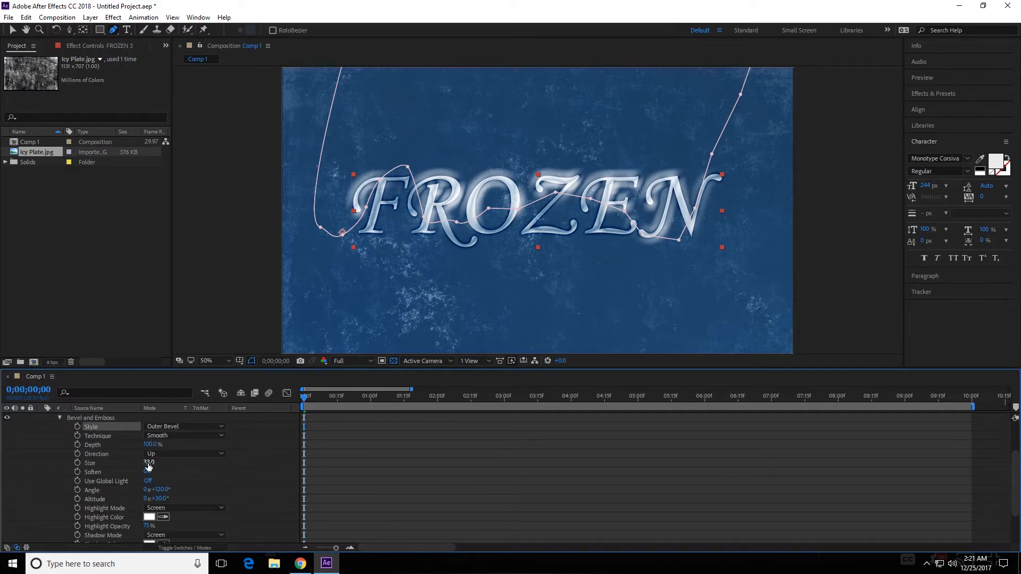
{"action": "left_click_drag", "start_coordinate": [149, 462], "coordinate": [138, 466]}
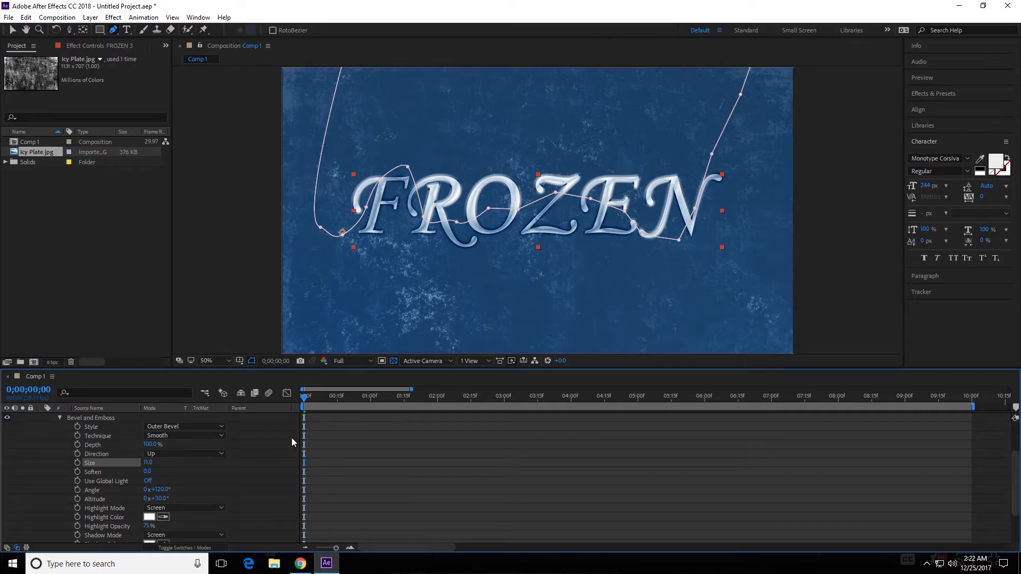
{"action": "mouse_move", "coordinate": [150, 443]}
{"action": "left_mouse_down"}
{"action": "mouse_move", "coordinate": [170, 450]}
{"action": "mouse_move", "coordinate": [123, 453]}
{"action": "mouse_move", "coordinate": [137, 452]}
{"action": "left_mouse_up"}
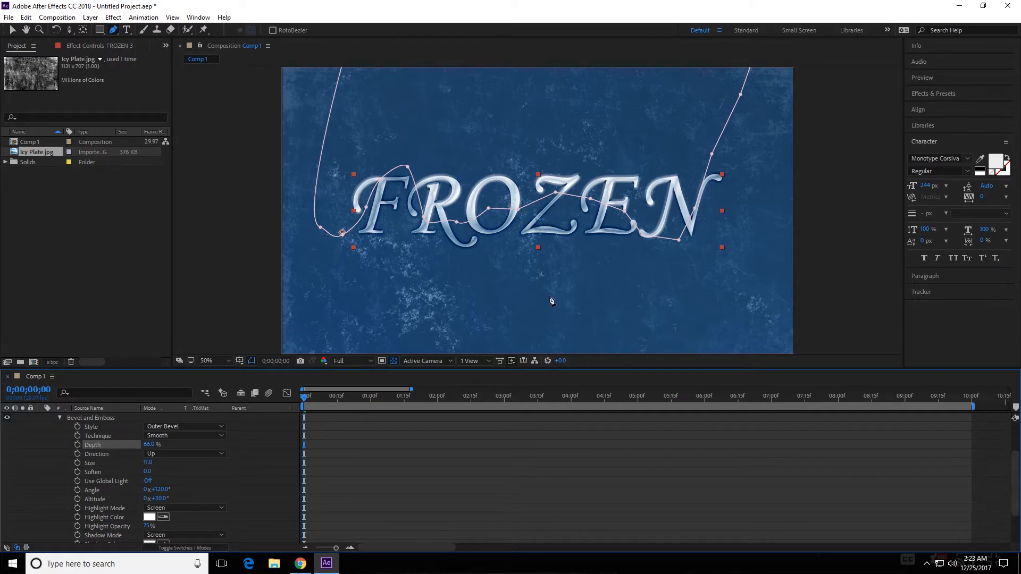
Collapse the layer styles of FROZEN 3 and change the layer's blending mode to Luminosity.
{"action": "left_click", "coordinate": [59, 417]}
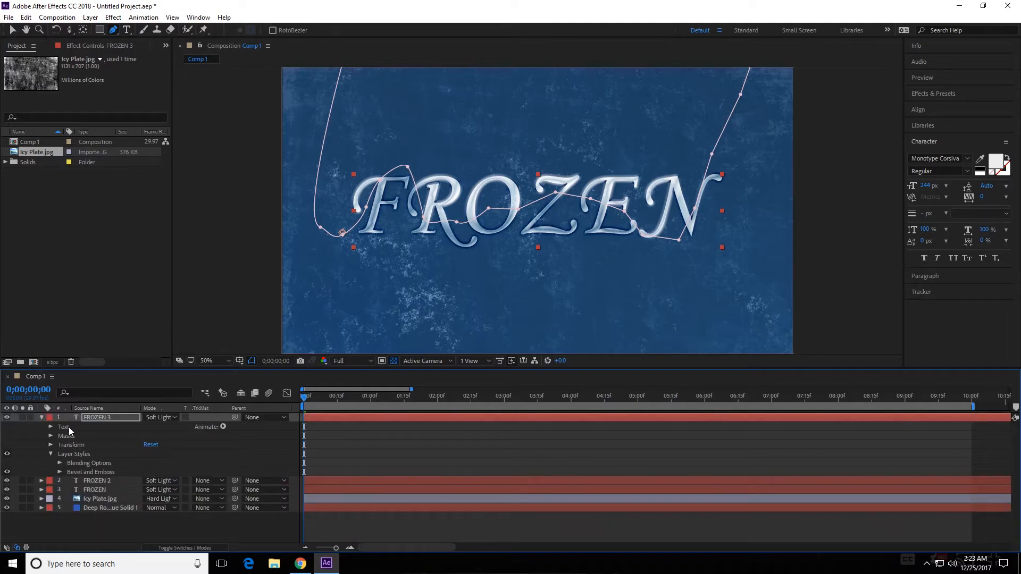
{"action": "left_click", "coordinate": [51, 453]}
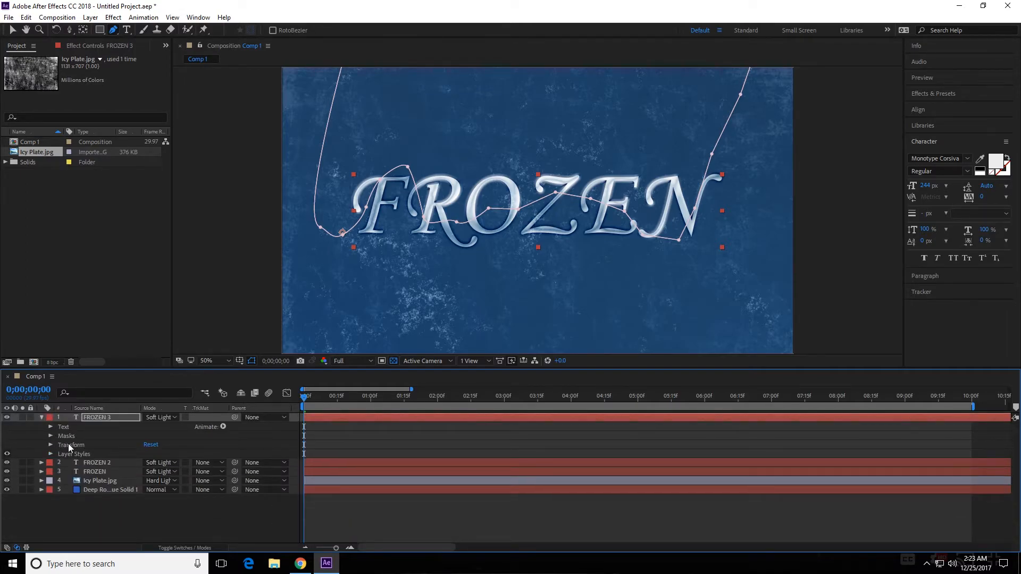
{"action": "left_click", "coordinate": [172, 419]}
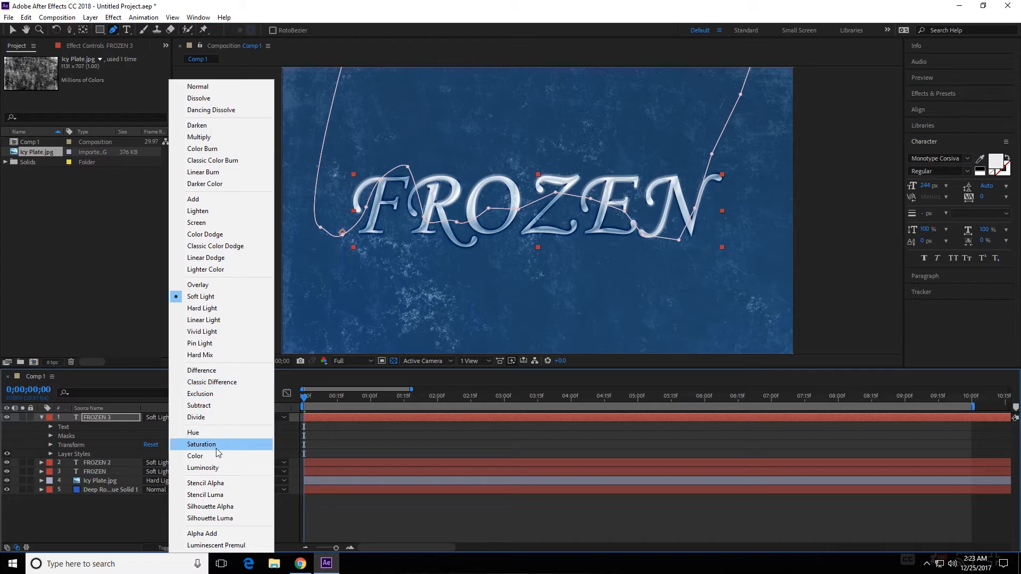
{"action": "left_click", "coordinate": [216, 468]}
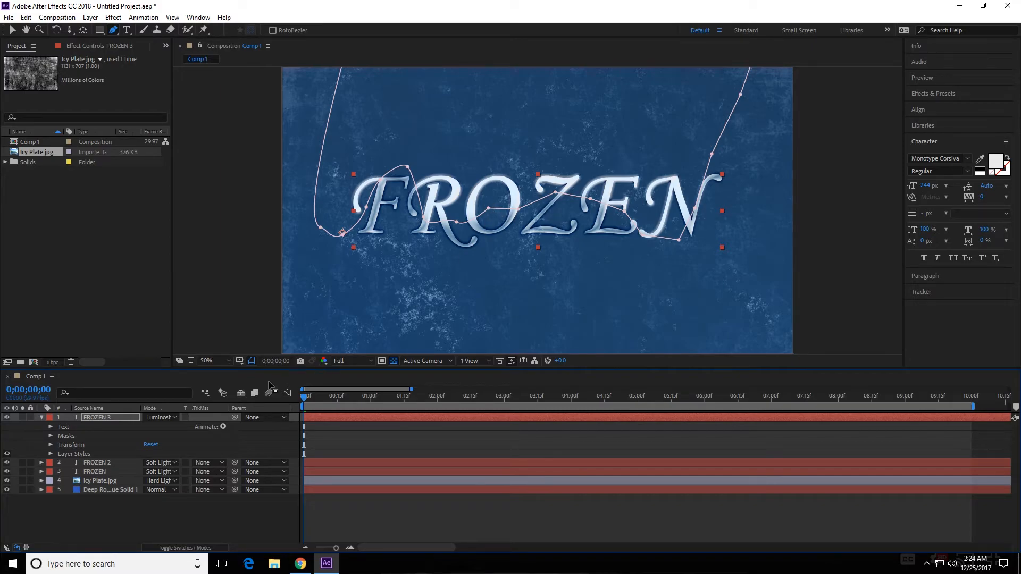
Set the feather of the mask on FROZEN 3 to 8 pixels.
{"action": "left_click", "coordinate": [97, 418]}
{"action": "key", "text": "m"}
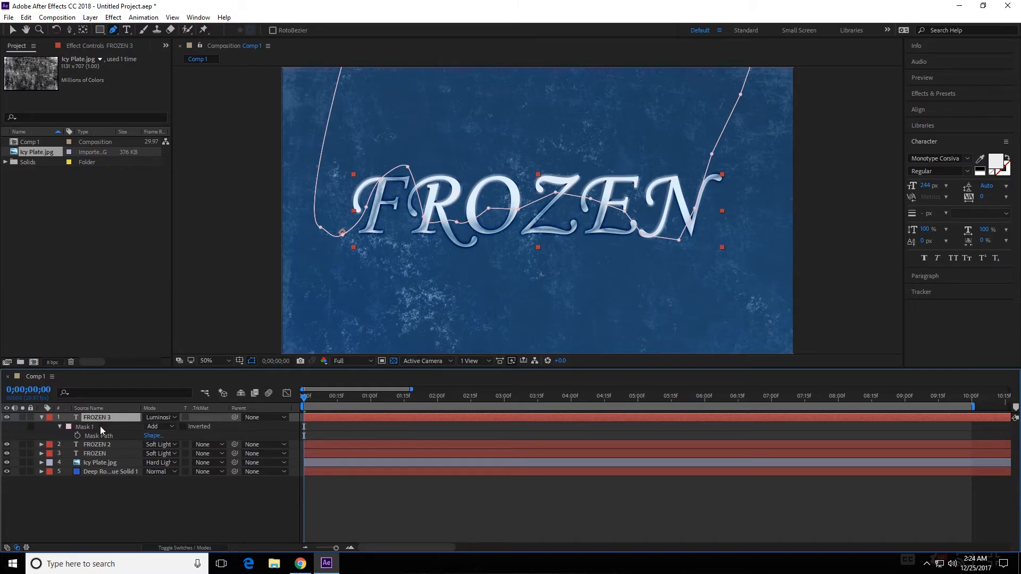
{"action": "key", "text": "f"}
{"action": "left_click_drag", "start_coordinate": [162, 435], "coordinate": [107, 447]}
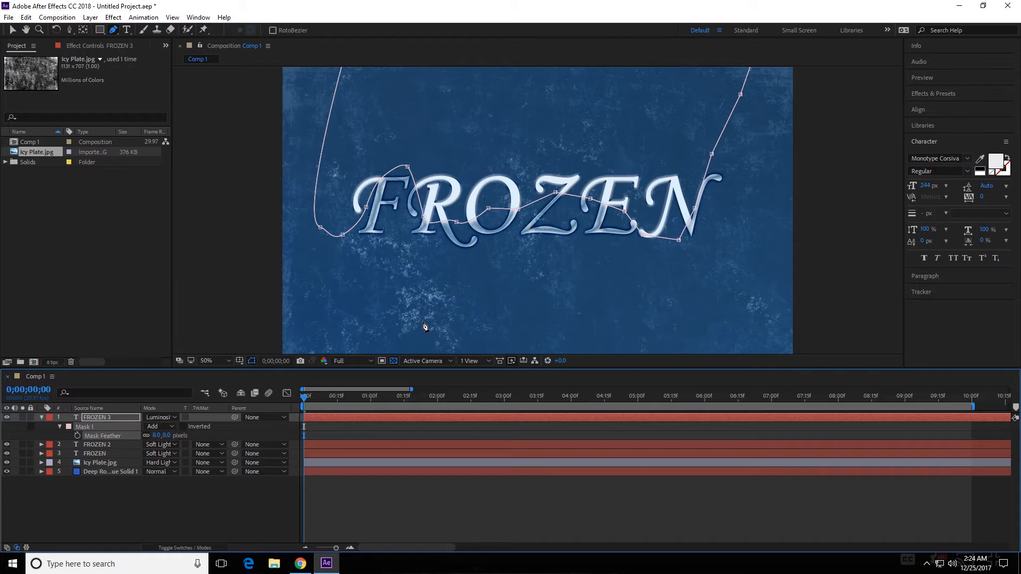
{"action": "left_click", "coordinate": [60, 427]}
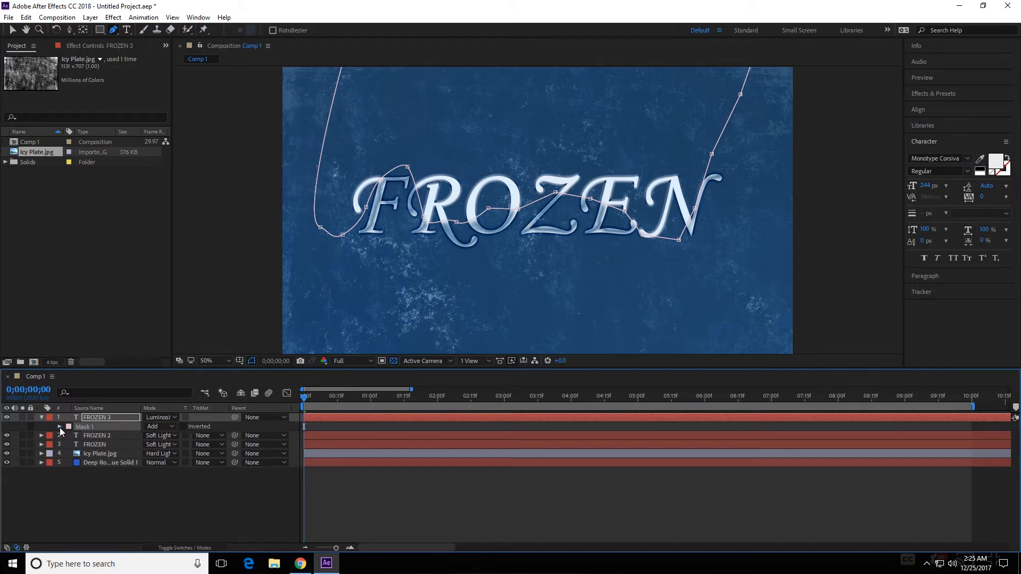
Start keyframing the FROZEN 3 mask's expansion at the 1-second mark with a value of -115 pixels.
{"action": "left_click", "coordinate": [59, 427]}
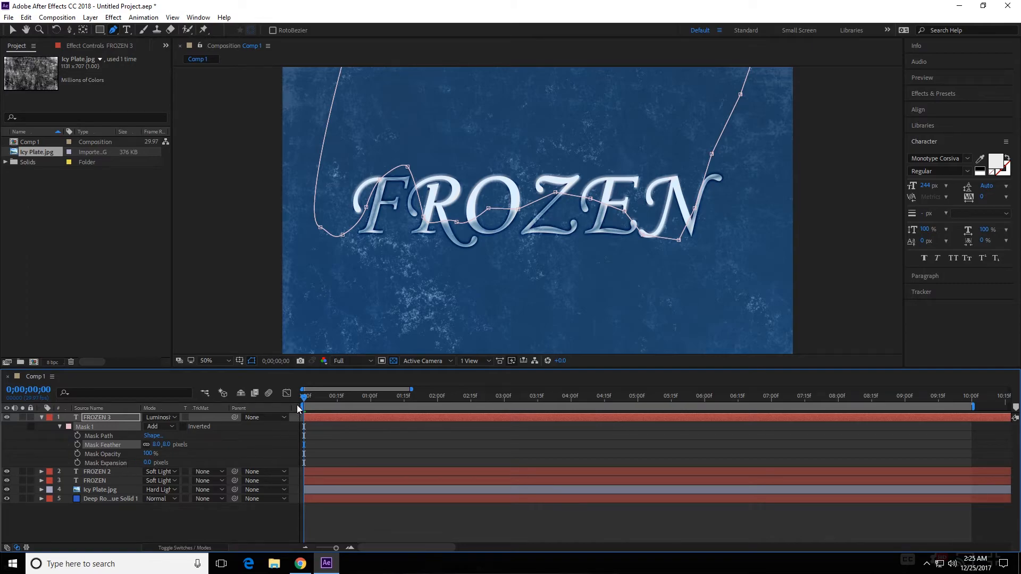
{"action": "left_click_drag", "start_coordinate": [303, 399], "coordinate": [371, 412]}
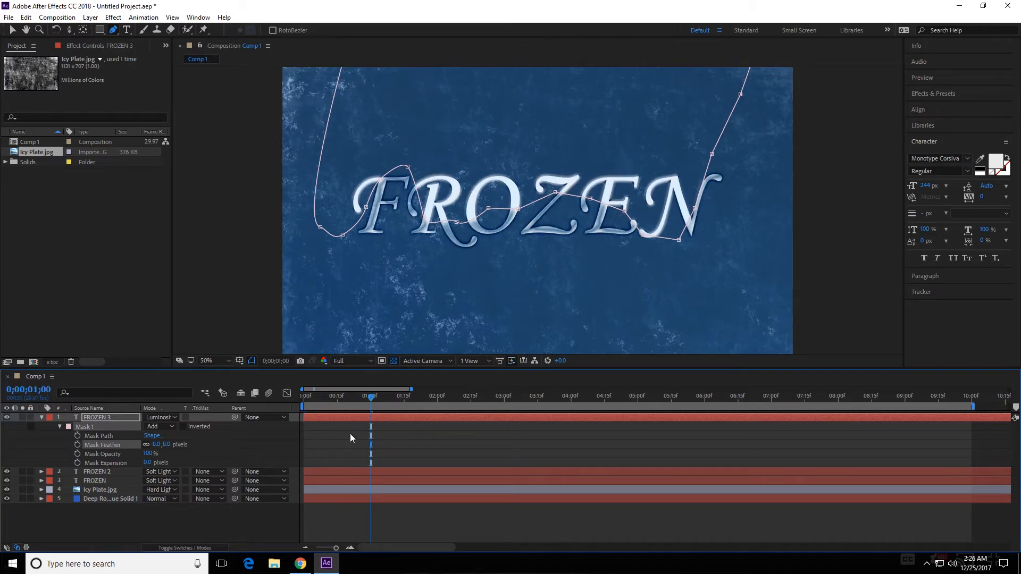
{"action": "left_click", "coordinate": [78, 463]}
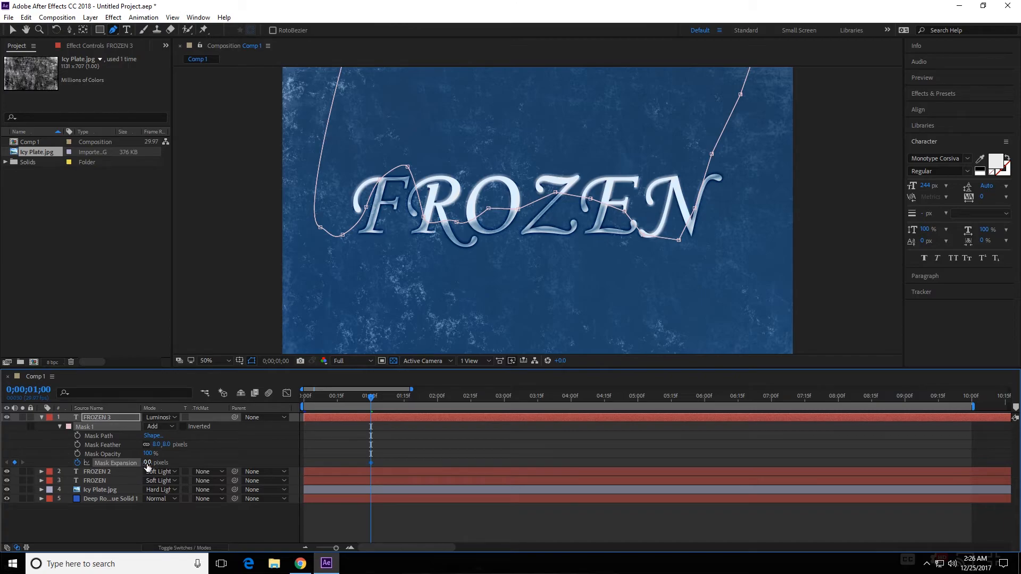
{"action": "left_click_drag", "start_coordinate": [148, 463], "coordinate": [95, 471]}
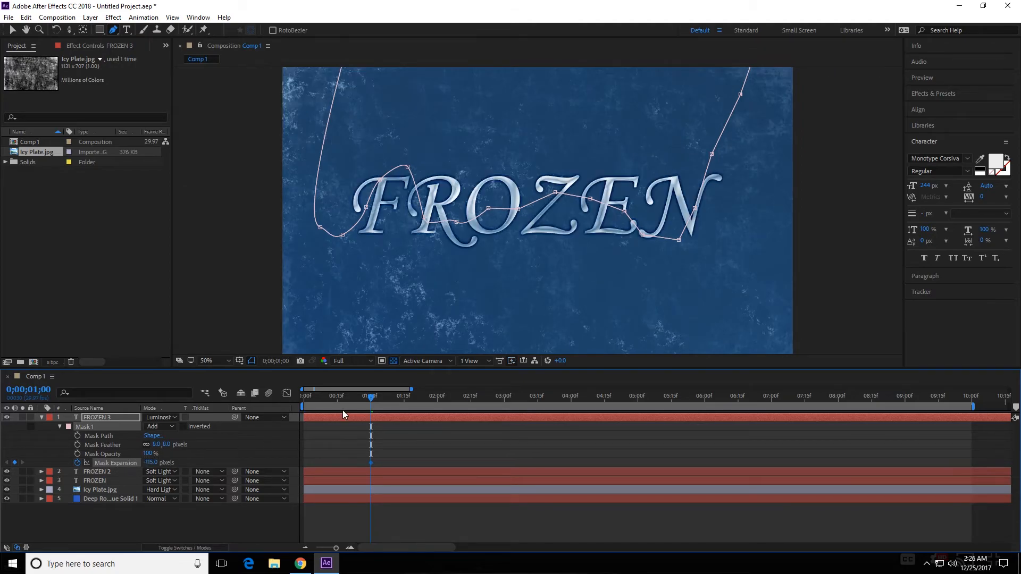
Add a mask expansion keyframe of 97 pixels at 8 seconds and return the current time to the start.
{"action": "left_click_drag", "start_coordinate": [374, 397], "coordinate": [841, 458]}
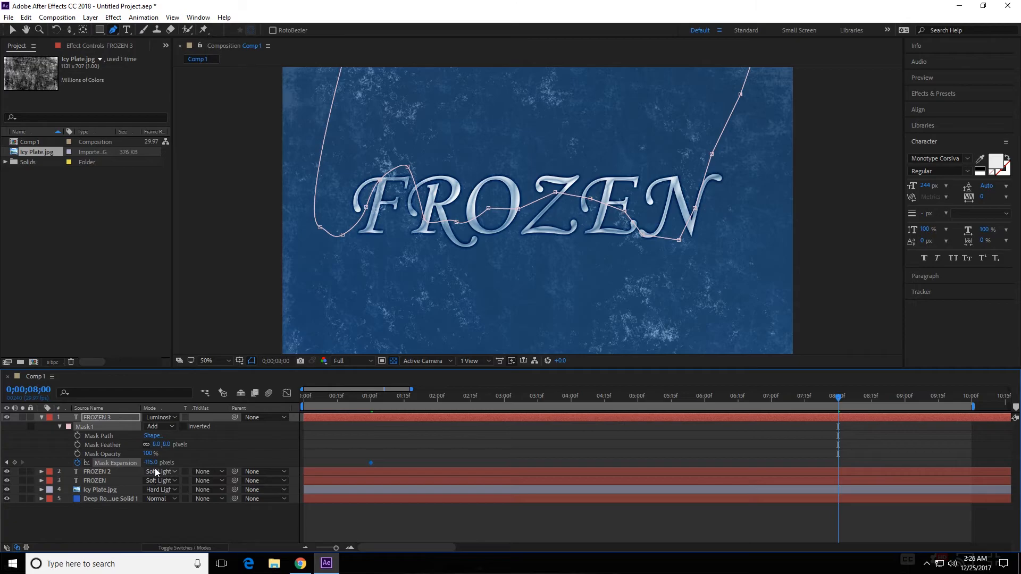
{"action": "left_click_drag", "start_coordinate": [150, 462], "coordinate": [170, 463]}
{"action": "left_click_drag", "start_coordinate": [189, 464], "coordinate": [271, 475]}
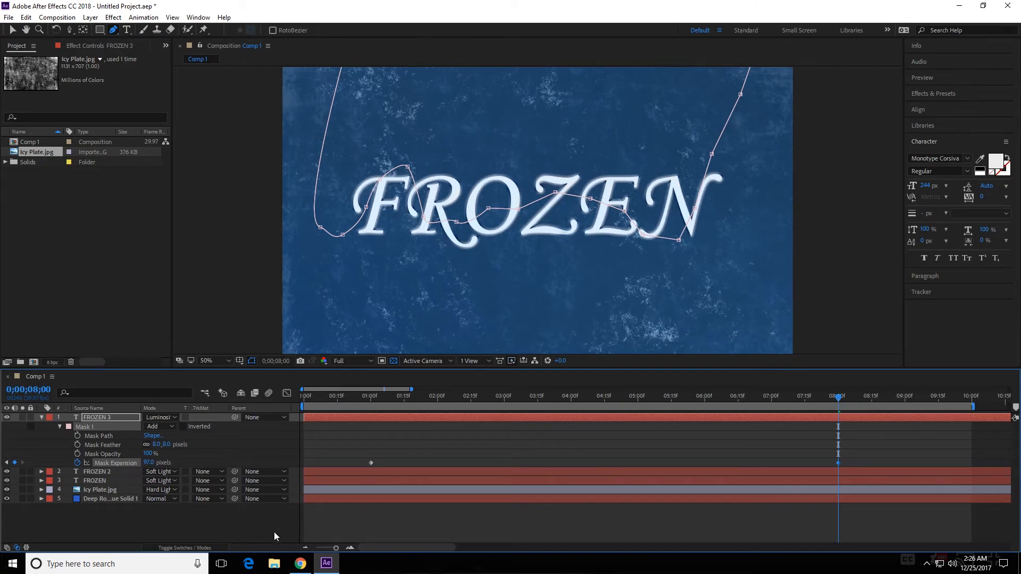
{"action": "left_click_drag", "start_coordinate": [839, 399], "coordinate": [262, 495]}
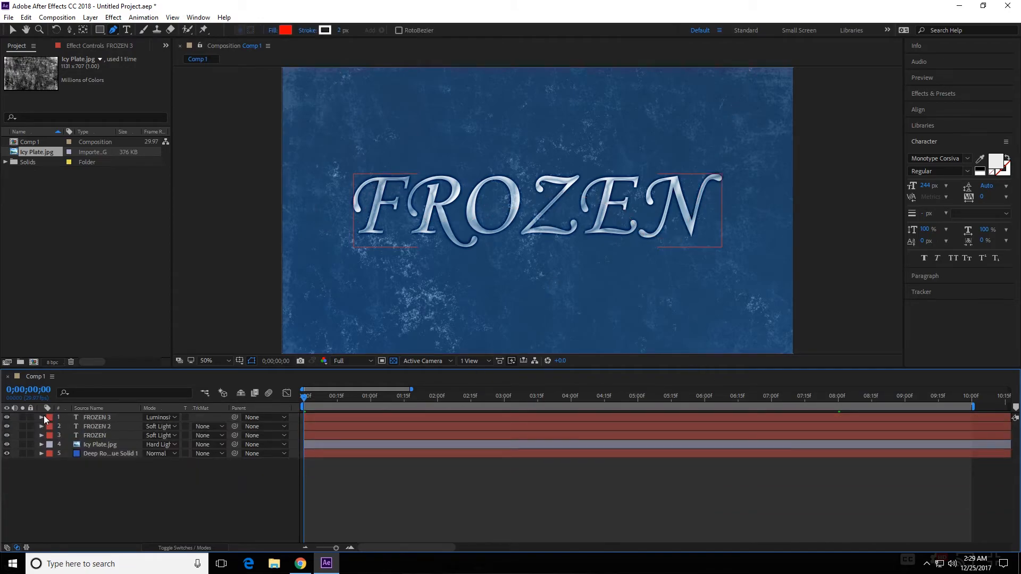
Add a new adjustment layer above the FROZEN layers and rename it SNow.
{"action": "left_click", "coordinate": [42, 418]}
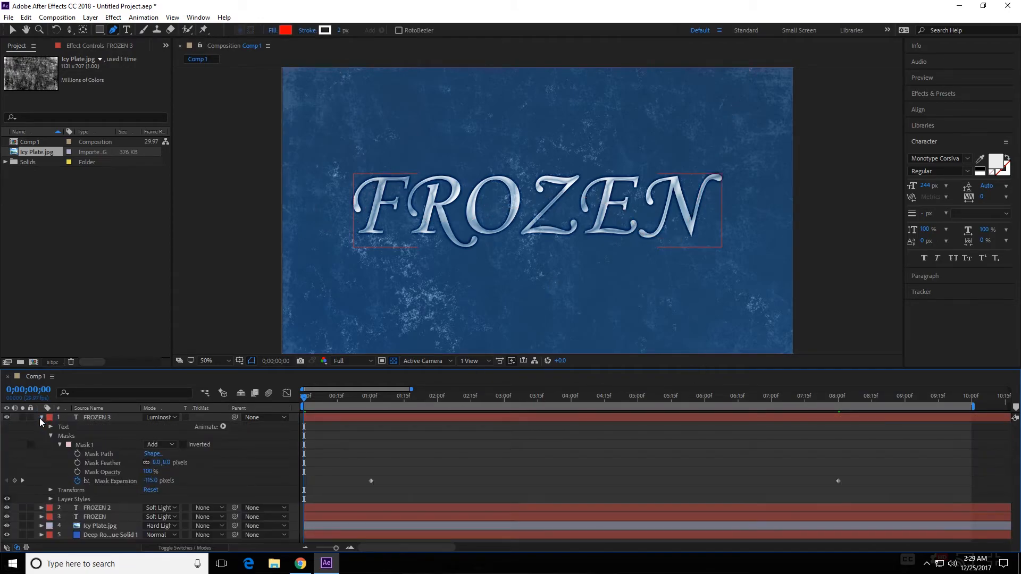
{"action": "left_click", "coordinate": [42, 418]}
{"action": "left_click", "coordinate": [101, 470]}
{"action": "right_click", "coordinate": [88, 491]}
{"action": "mouse_move", "coordinate": [148, 376]}
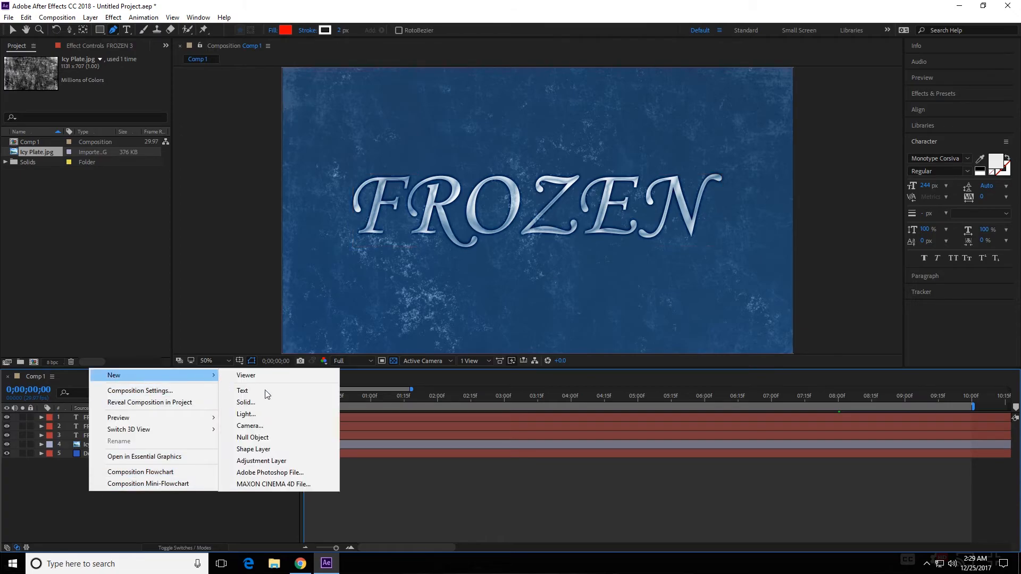
{"action": "left_click", "coordinate": [273, 461]}
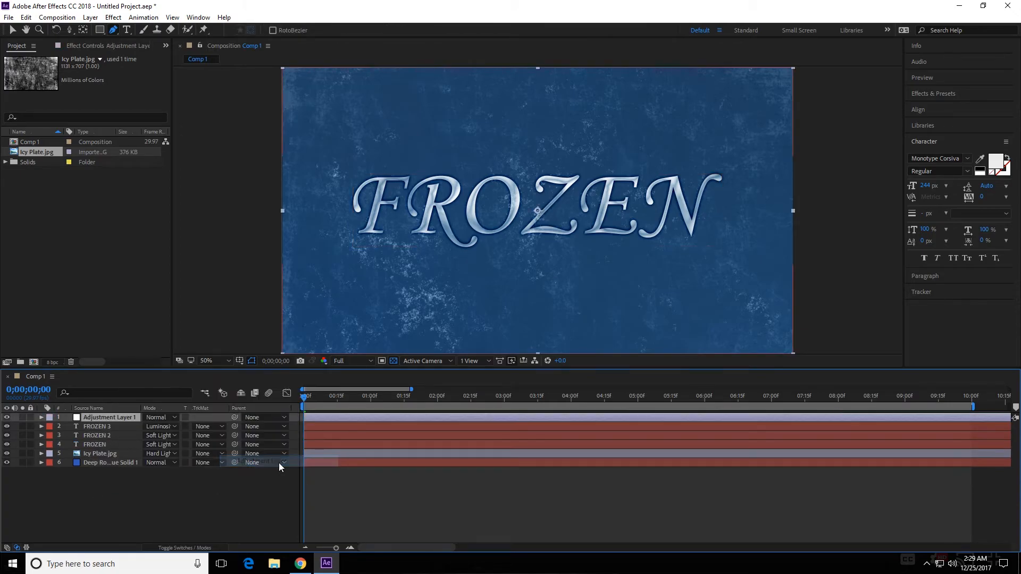
{"action": "right_click", "coordinate": [121, 416]}
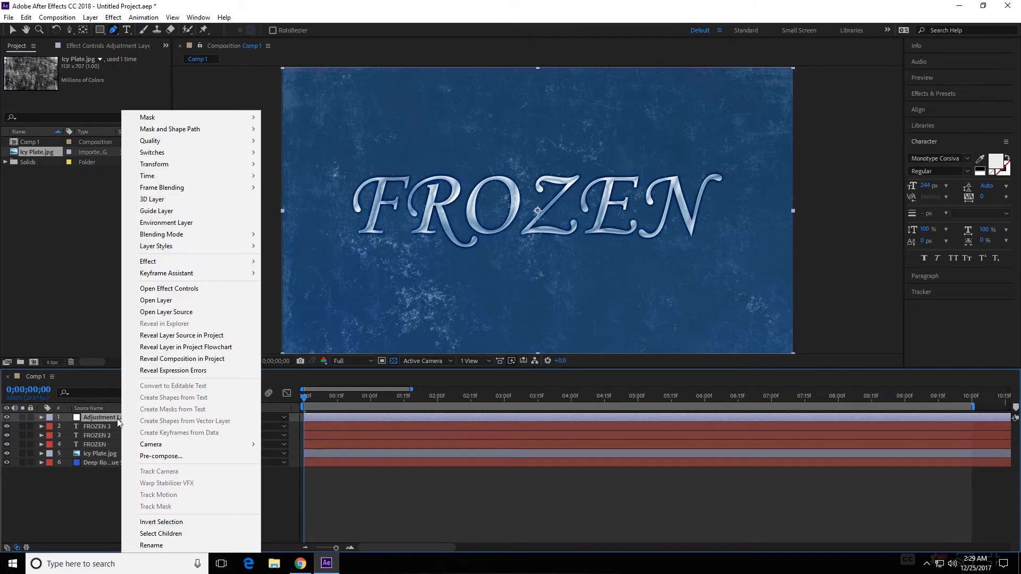
{"action": "left_click", "coordinate": [169, 543]}
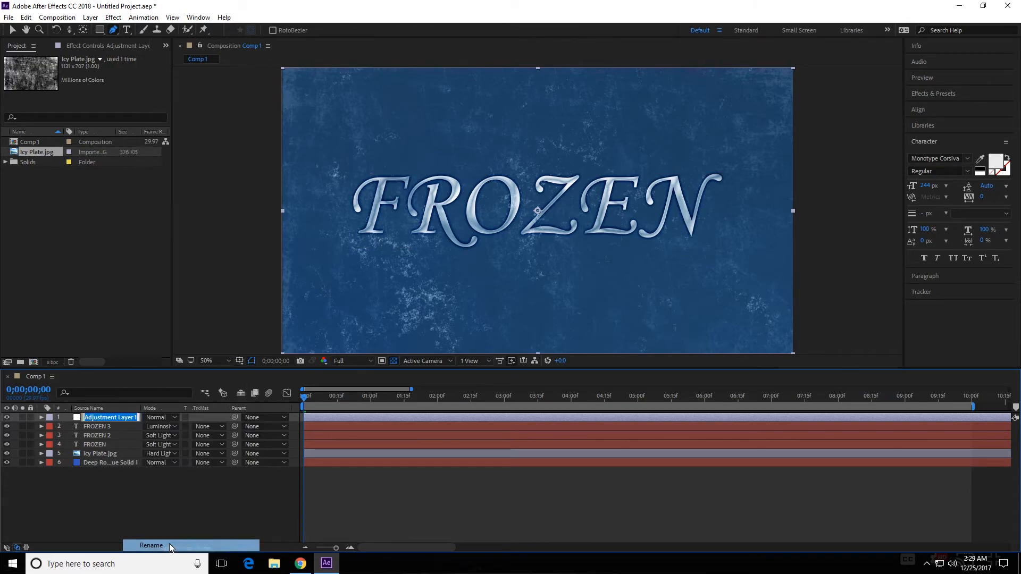
{"action": "type", "text": "SNow"}
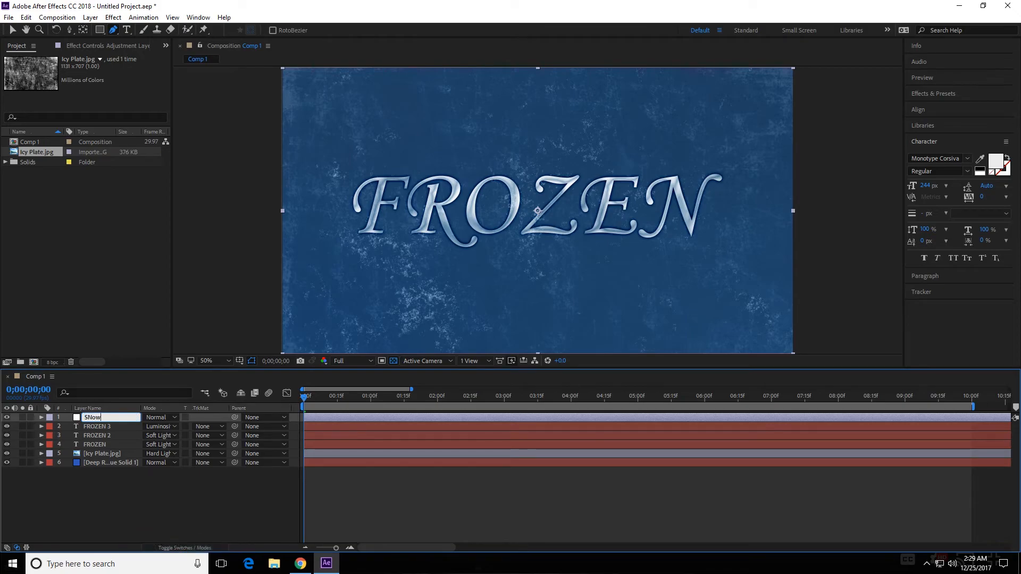
{"action": "left_click", "coordinate": [165, 518]}
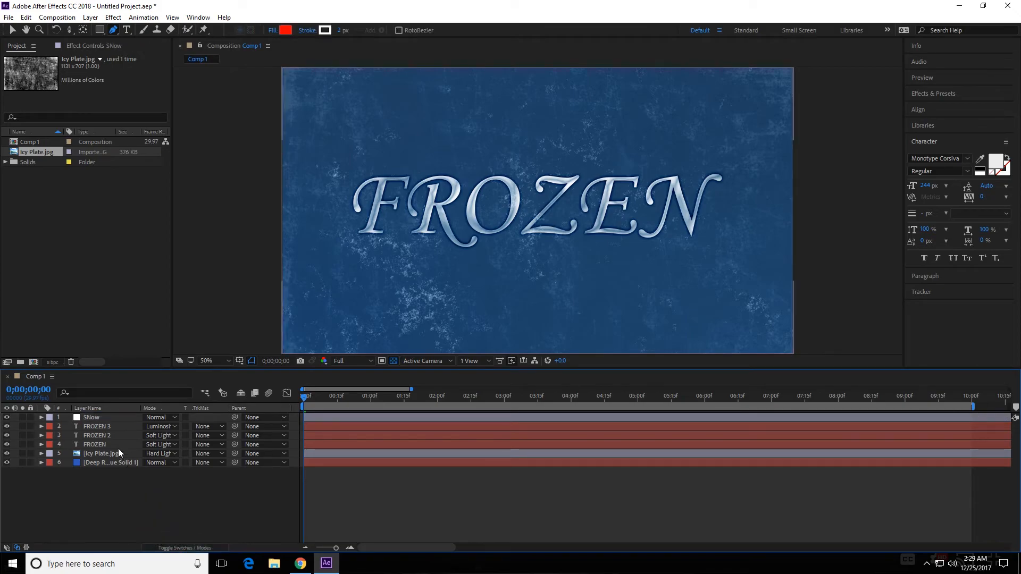
Create a black (000000) solid layer named vin at 1920 x 1080 px above the SNow layer.
{"action": "left_click", "coordinate": [85, 418]}
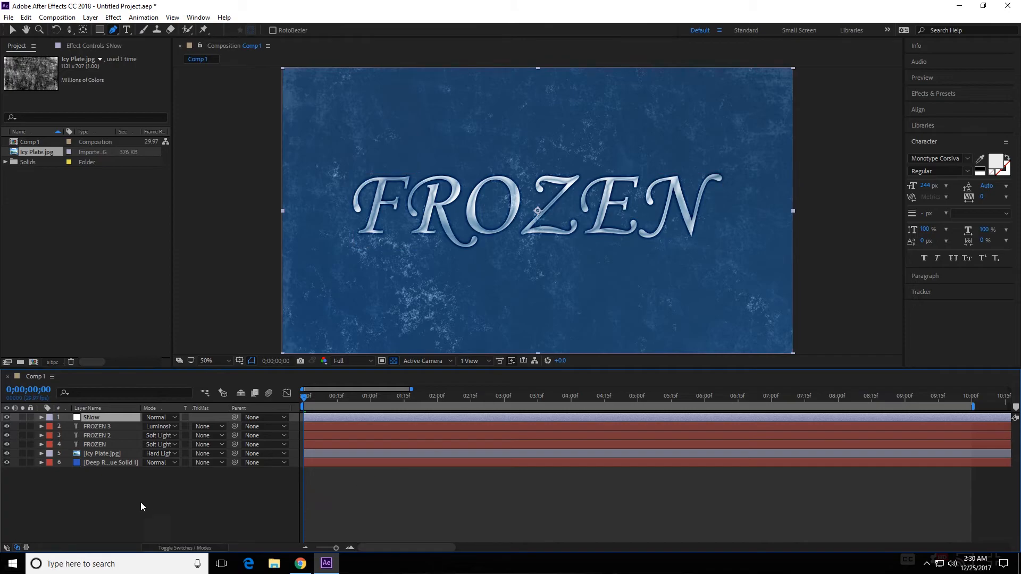
{"action": "right_click", "coordinate": [94, 486]}
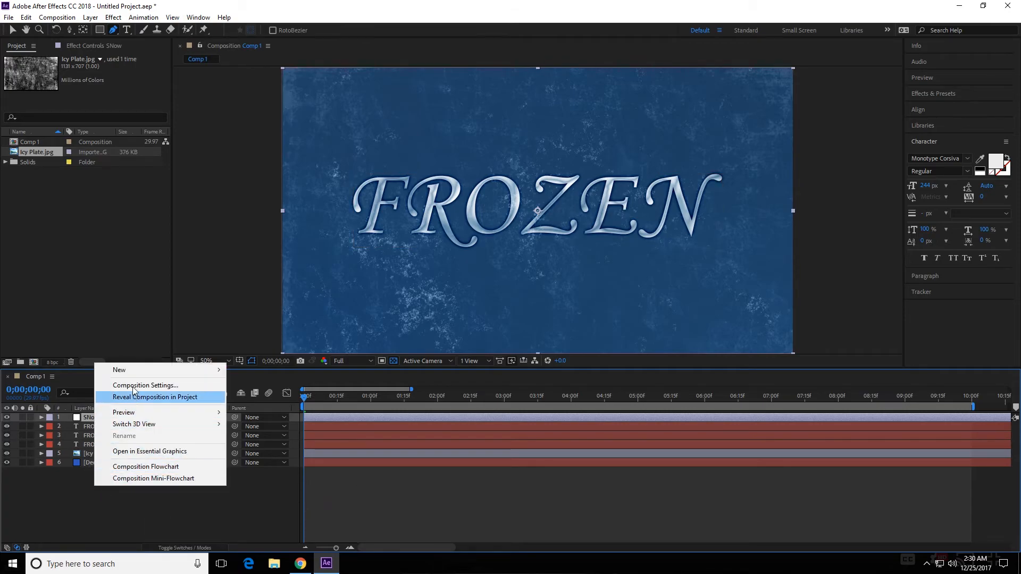
{"action": "mouse_move", "coordinate": [137, 376]}
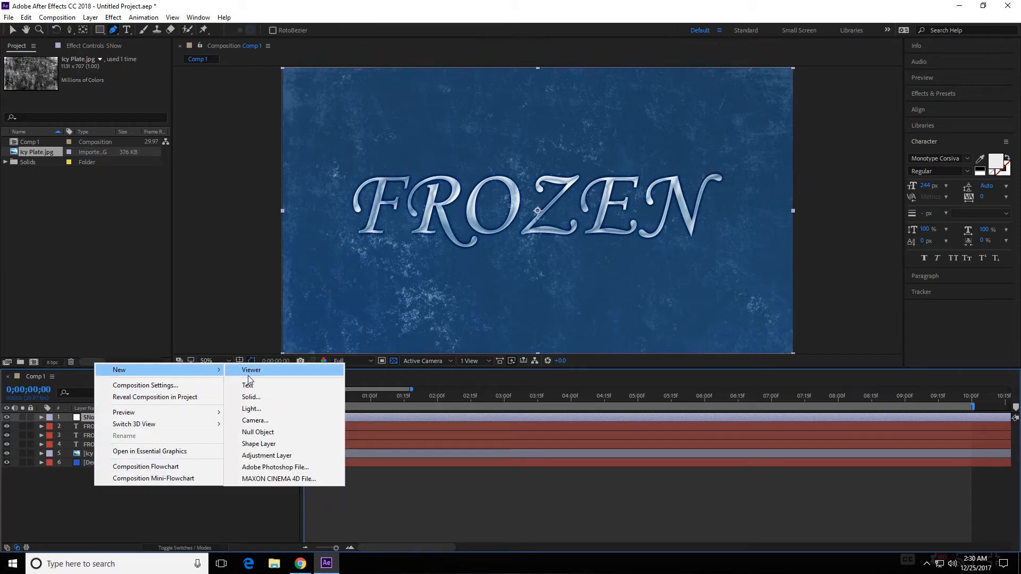
{"action": "left_click", "coordinate": [263, 399]}
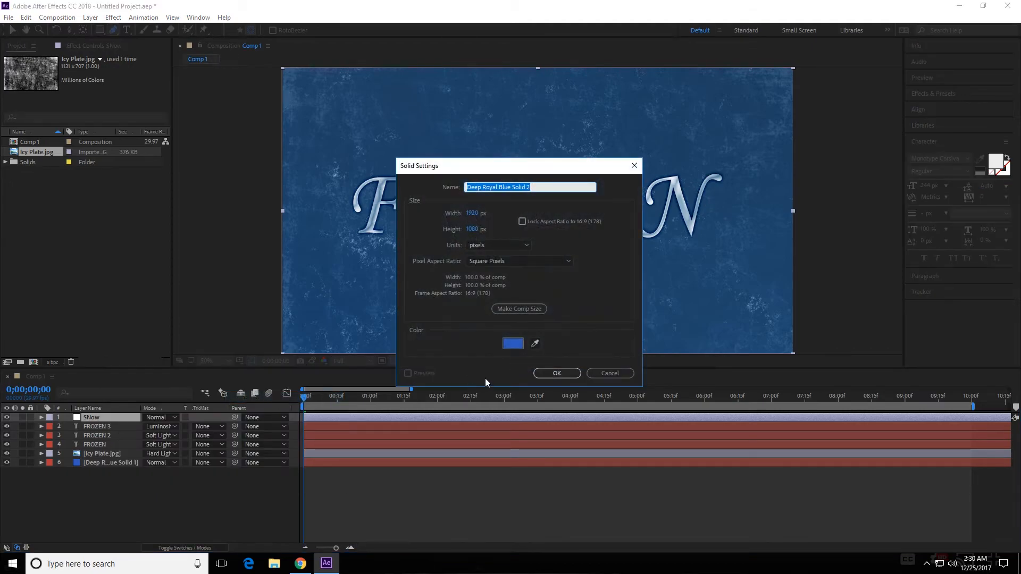
{"action": "left_click", "coordinate": [513, 344]}
{"action": "left_click_drag", "start_coordinate": [679, 282], "coordinate": [616, 302]}
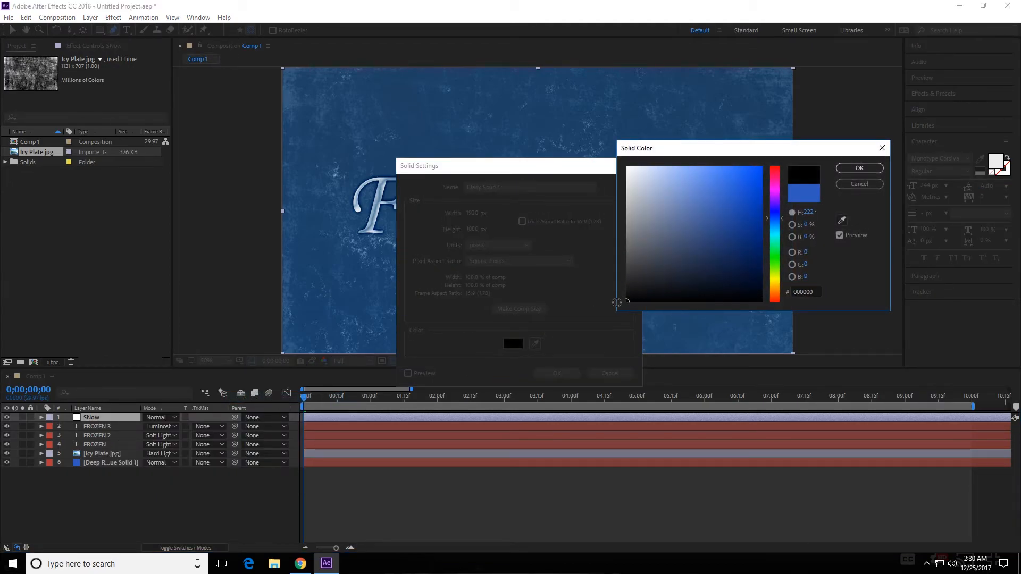
{"action": "left_click", "coordinate": [859, 168]}
{"action": "left_click", "coordinate": [516, 183]}
{"action": "type", "text": "vin"}
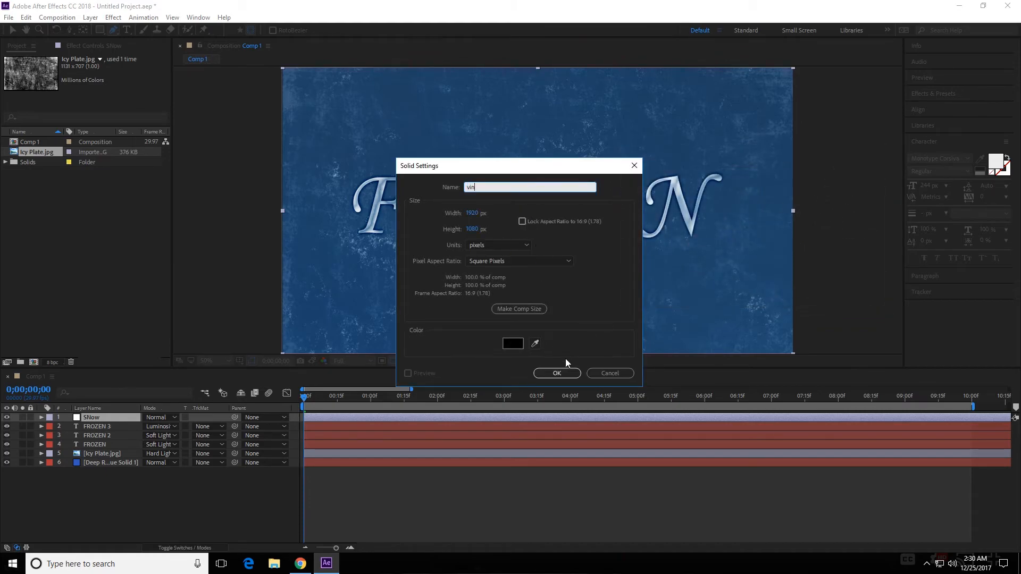
{"action": "left_click", "coordinate": [556, 373]}
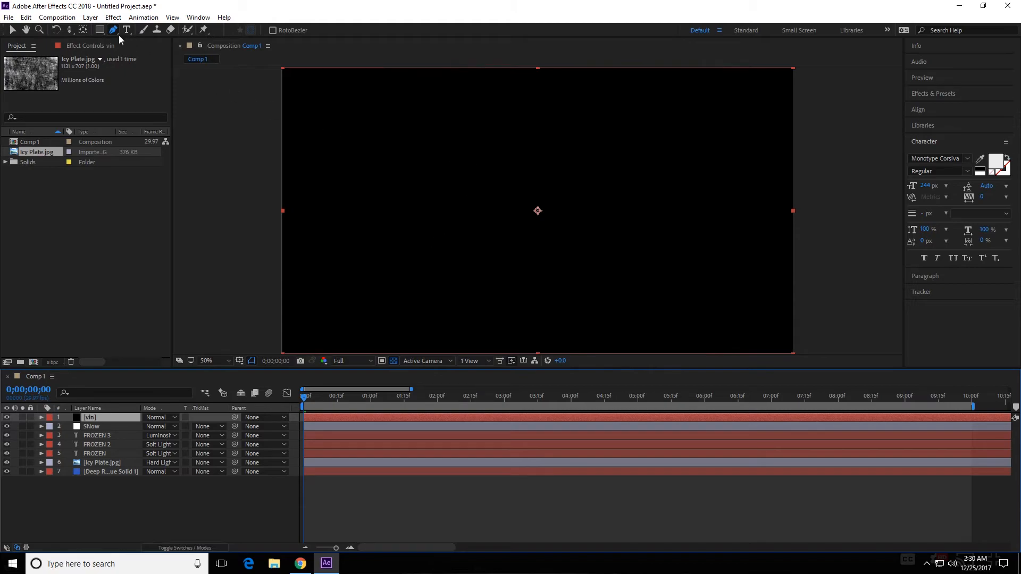
Add an elliptical mask filling the whole vin layer and invert it so only the corners stay black.
{"action": "left_click", "coordinate": [103, 31]}
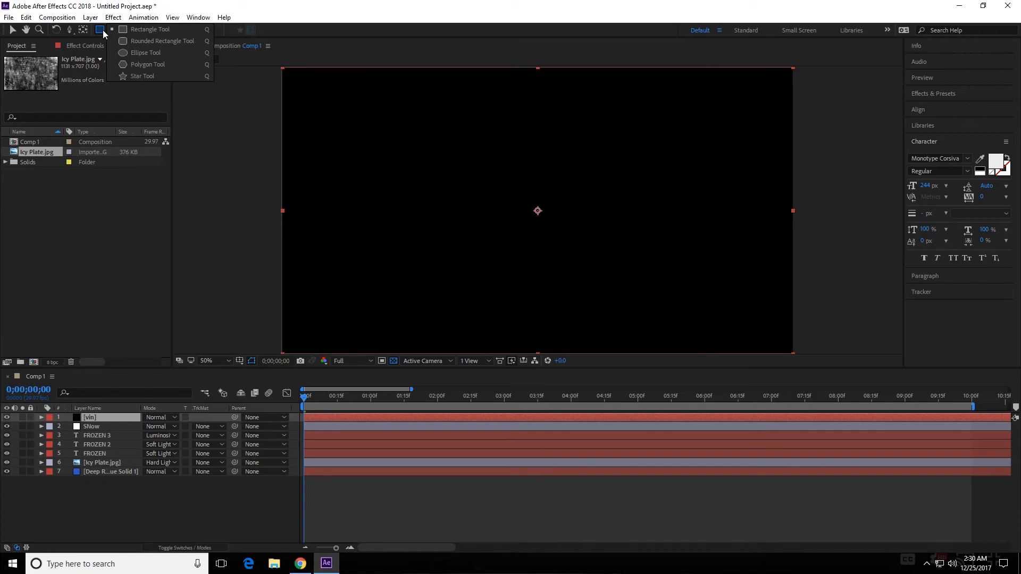
{"action": "left_click", "coordinate": [138, 52]}
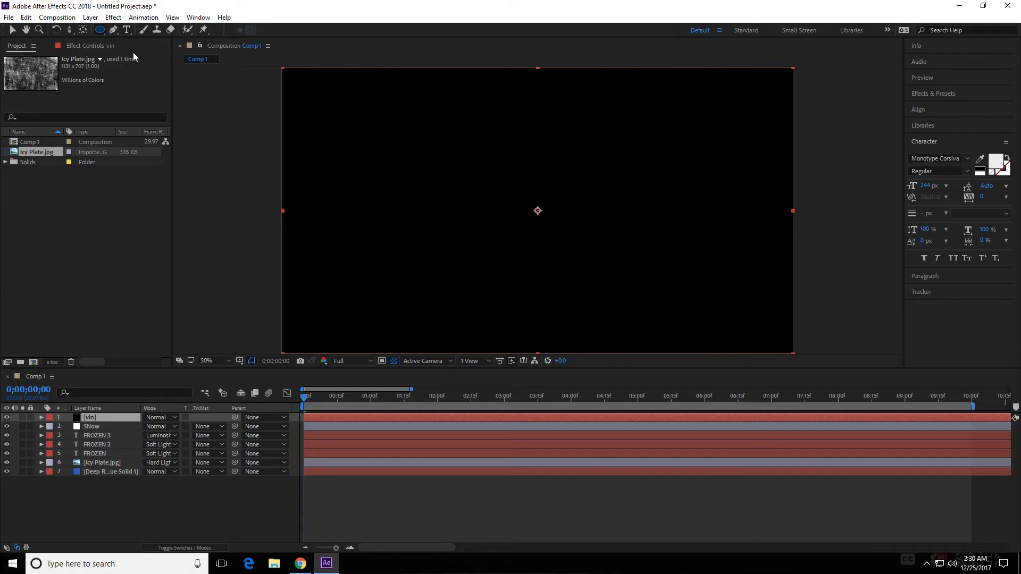
{"action": "double_click", "coordinate": [100, 31]}
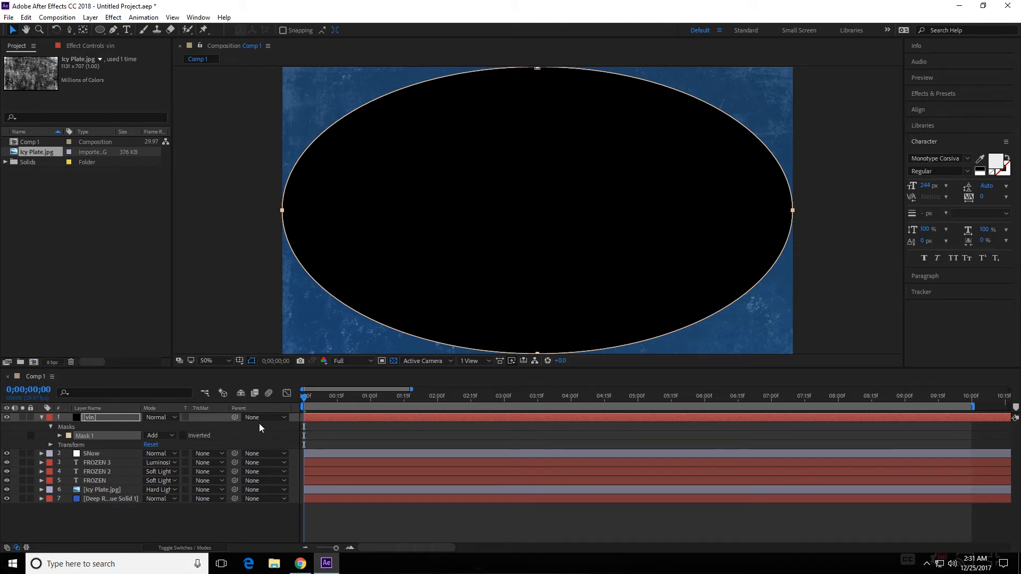
{"action": "left_click", "coordinate": [184, 435]}
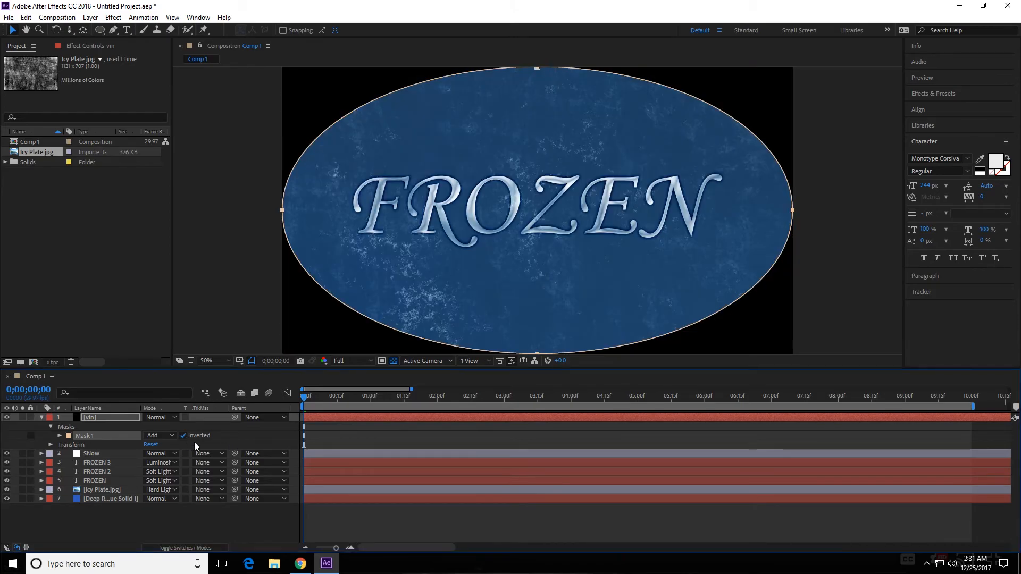
Feather the vin layer's elliptical mask to 343 pixels and set the layer's blending mode to Soft Light.
{"action": "key", "text": "f"}
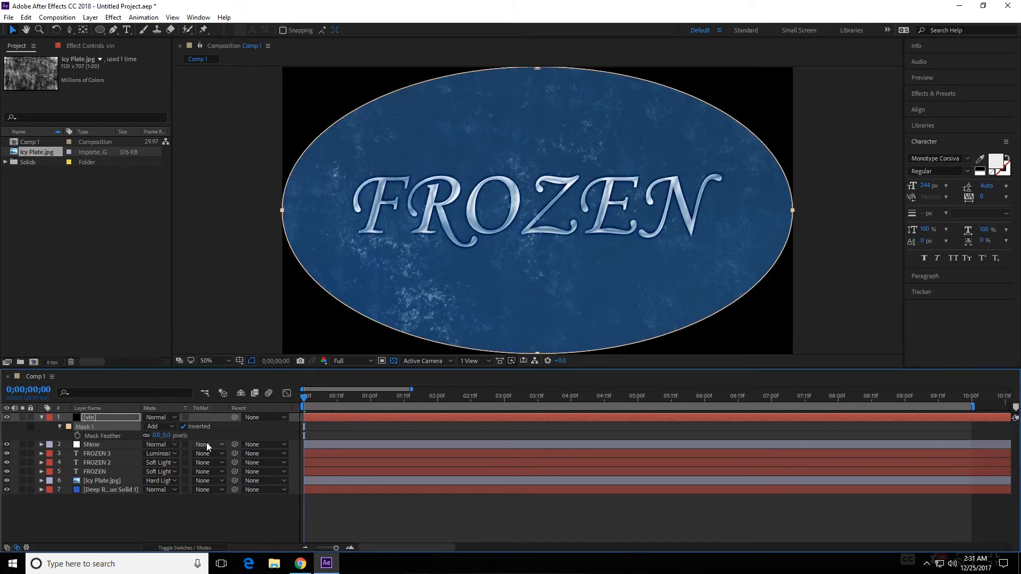
{"action": "left_click_drag", "start_coordinate": [157, 435], "coordinate": [345, 442]}
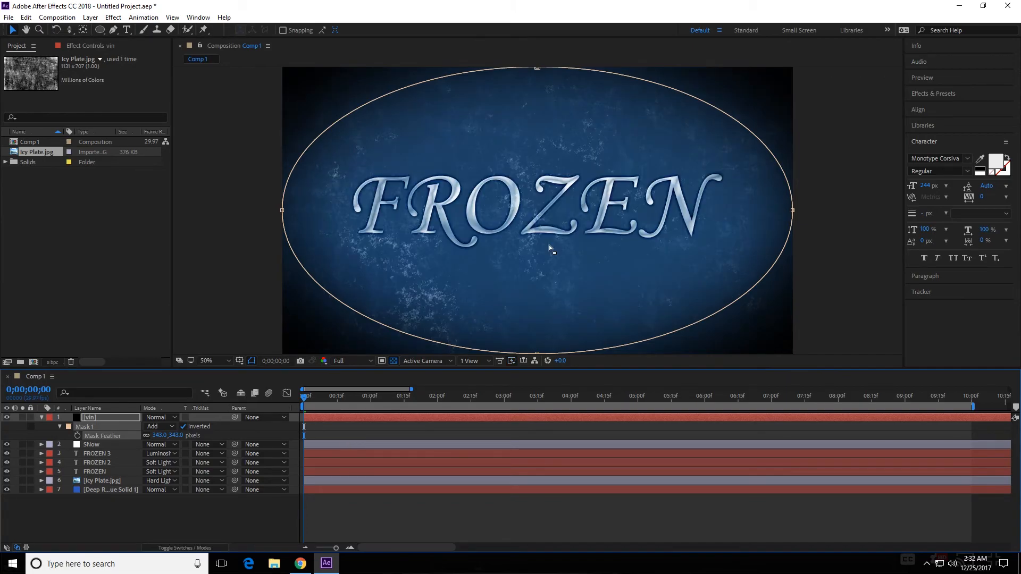
{"action": "left_click", "coordinate": [175, 420]}
{"action": "left_click", "coordinate": [175, 420]}
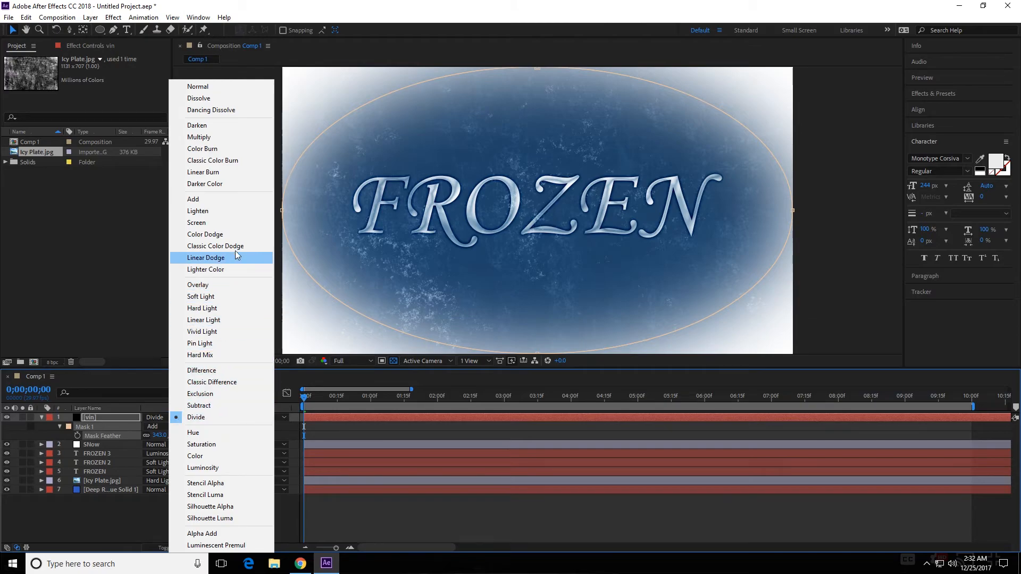
{"action": "left_click", "coordinate": [216, 297]}
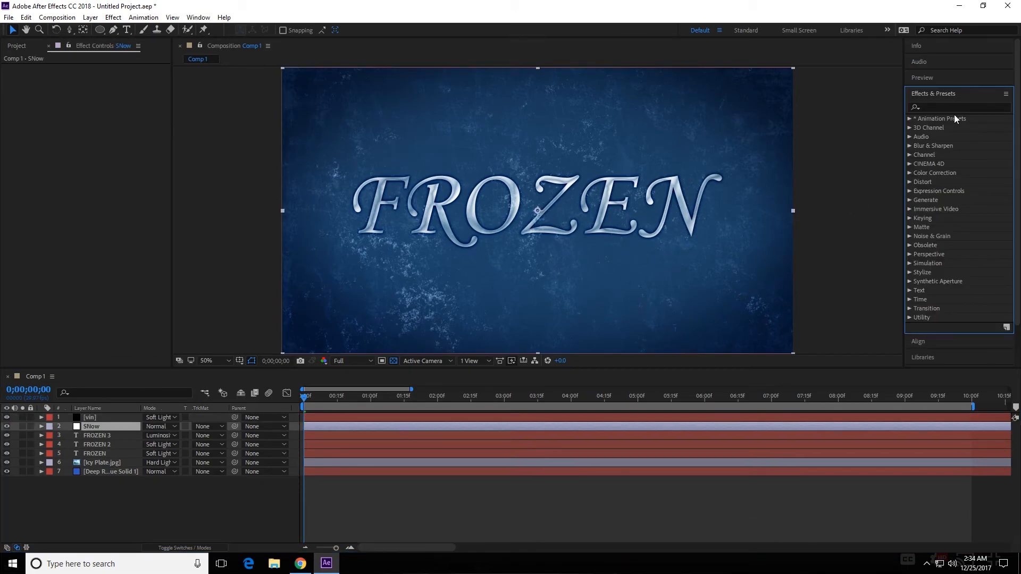
Find the Curves color correction effect and apply it to the SNow adjustment layer.
{"action": "left_click", "coordinate": [936, 107]}
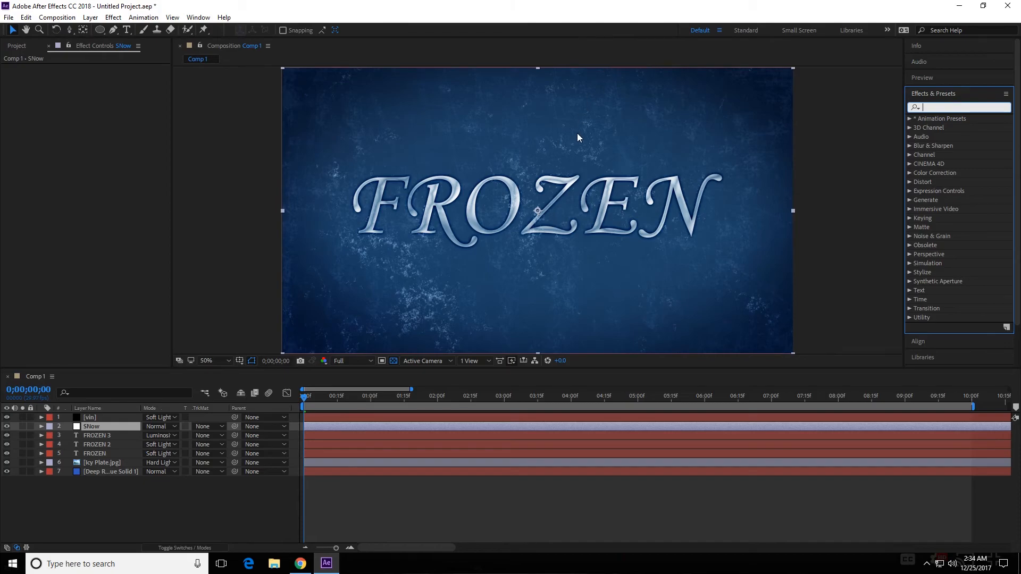
{"action": "type", "text": "curves"}
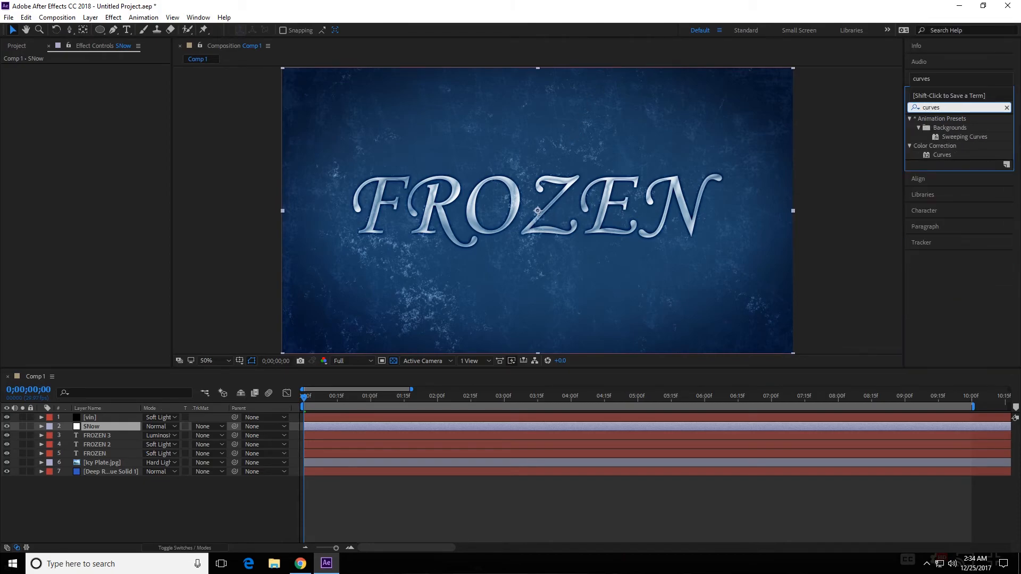
{"action": "left_click_drag", "start_coordinate": [927, 156], "coordinate": [97, 429]}
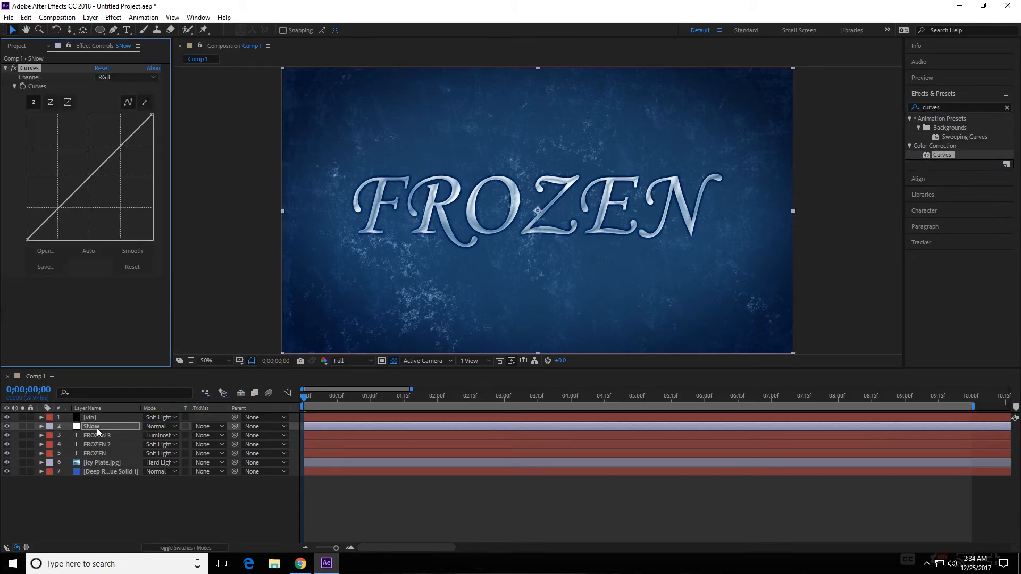
Shape the SNow layer's RGB curve with a shadow point near the diagonal and a highlight point slightly below it.
{"action": "left_click_drag", "start_coordinate": [113, 144], "coordinate": [118, 144]}
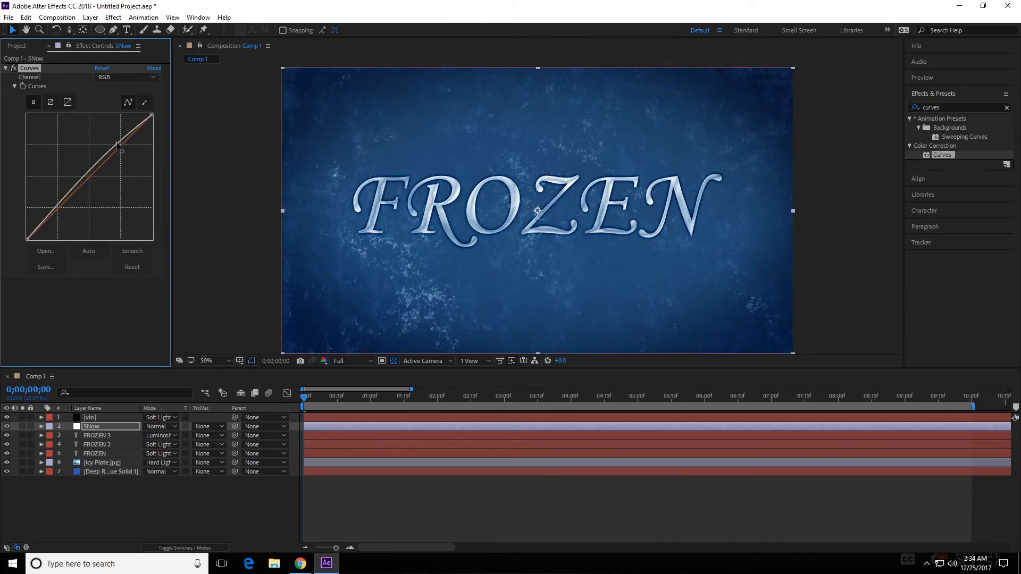
{"action": "left_click_drag", "start_coordinate": [118, 145], "coordinate": [119, 157]}
{"action": "left_click", "coordinate": [56, 210]}
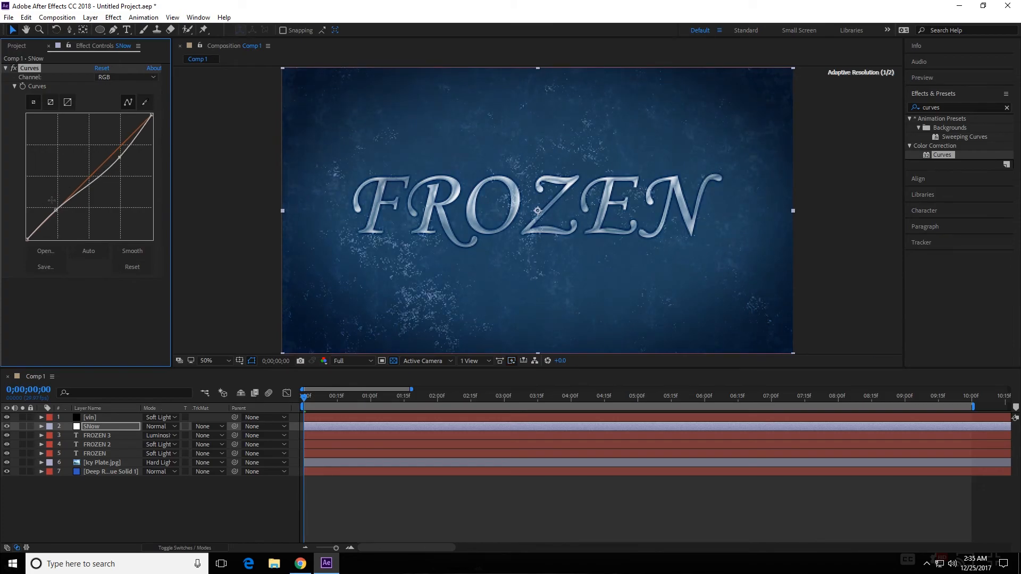
{"action": "left_click_drag", "start_coordinate": [54, 210], "coordinate": [55, 211]}
{"action": "left_click_drag", "start_coordinate": [120, 157], "coordinate": [124, 150]}
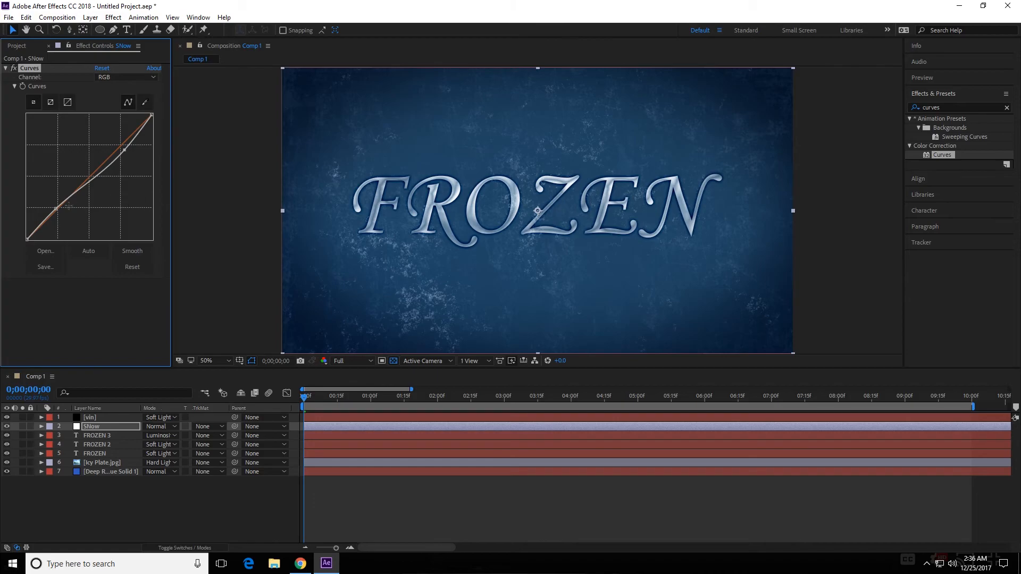
{"action": "left_click_drag", "start_coordinate": [55, 209], "coordinate": [50, 218]}
{"action": "left_click_drag", "start_coordinate": [124, 150], "coordinate": [124, 145]}
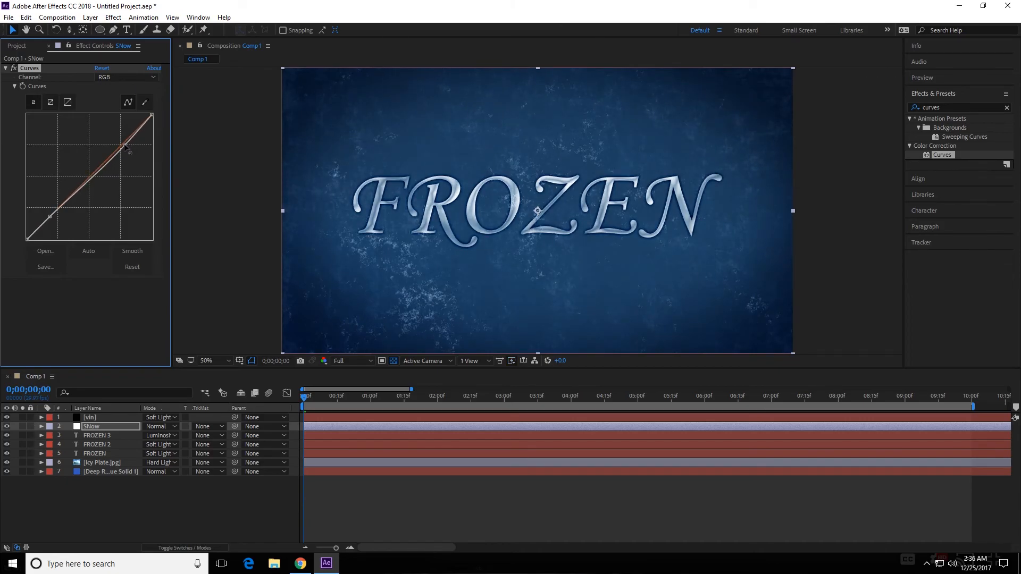
Search the effects for snow and apply CC Snowfall to the SNow adjustment layer.
{"action": "left_click", "coordinate": [1007, 107]}
{"action": "left_click", "coordinate": [960, 105]}
{"action": "type", "text": "snow"}
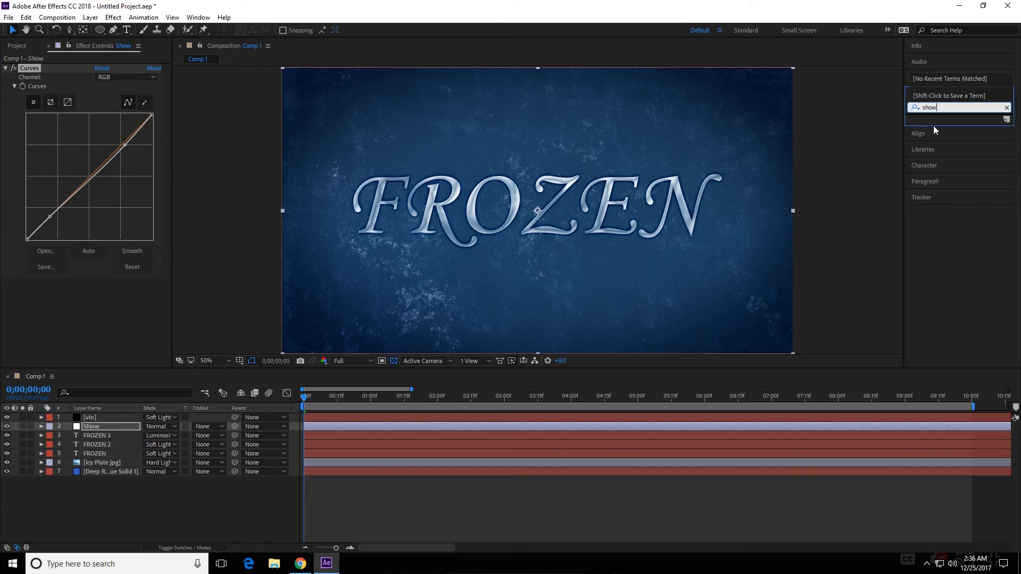
{"action": "key", "text": "BackSpace"}
{"action": "key", "text": "BackSpace"}
{"action": "key", "text": "BackSpace"}
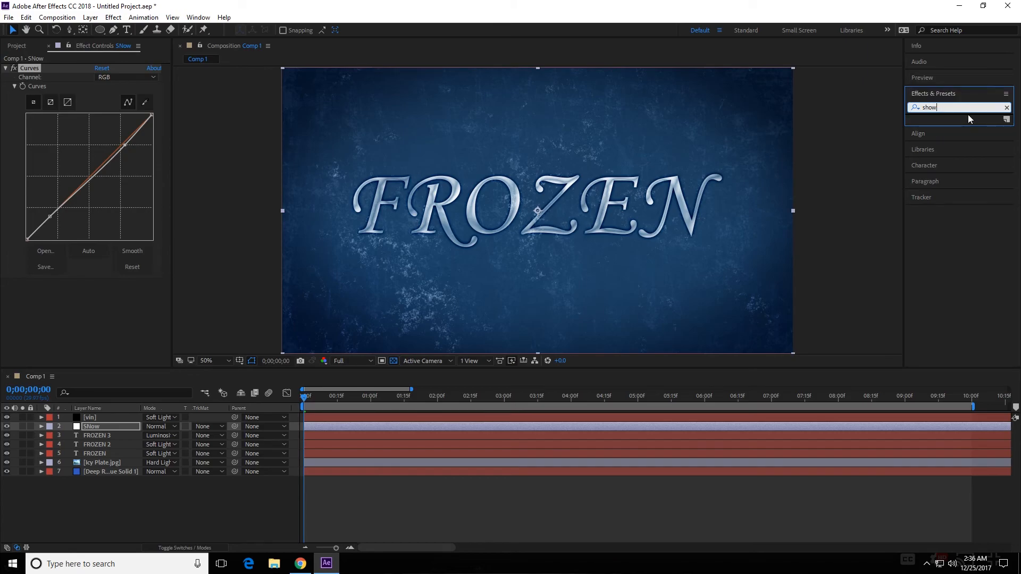
{"action": "type", "text": "now"}
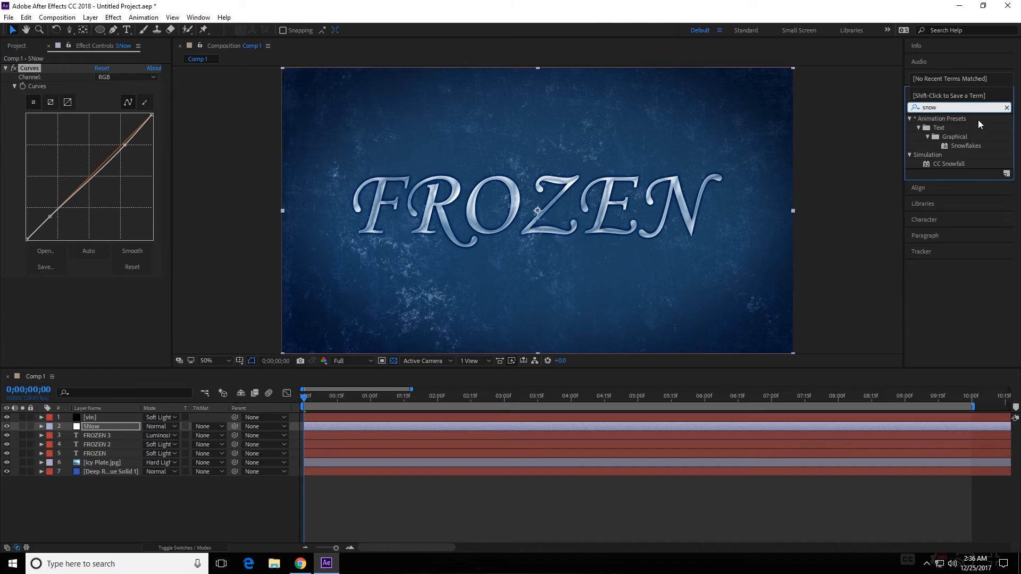
{"action": "left_click_drag", "start_coordinate": [927, 162], "coordinate": [91, 318]}
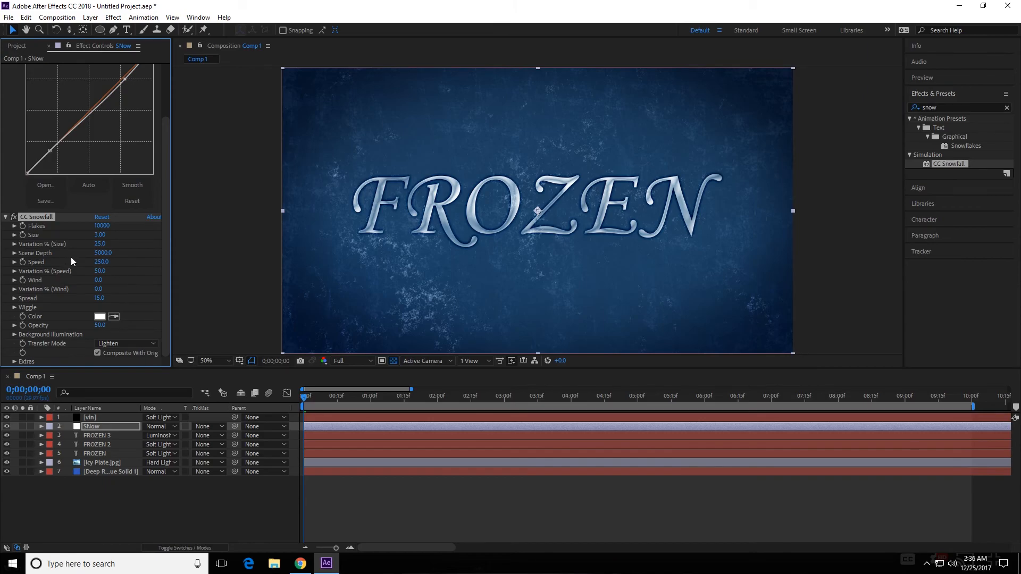
Set the CC Snowfall speed to 25 and its size to 6.17.
{"action": "left_click", "coordinate": [101, 261]}
{"action": "type", "text": "163"}
{"action": "key", "text": "Return"}
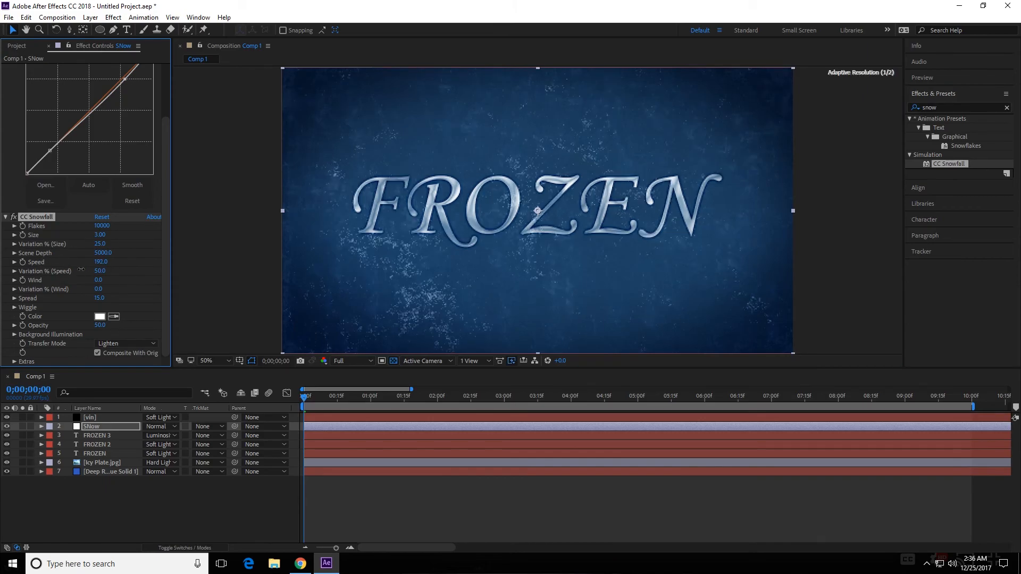
{"action": "left_click_drag", "start_coordinate": [69, 271], "coordinate": [5, 278]}
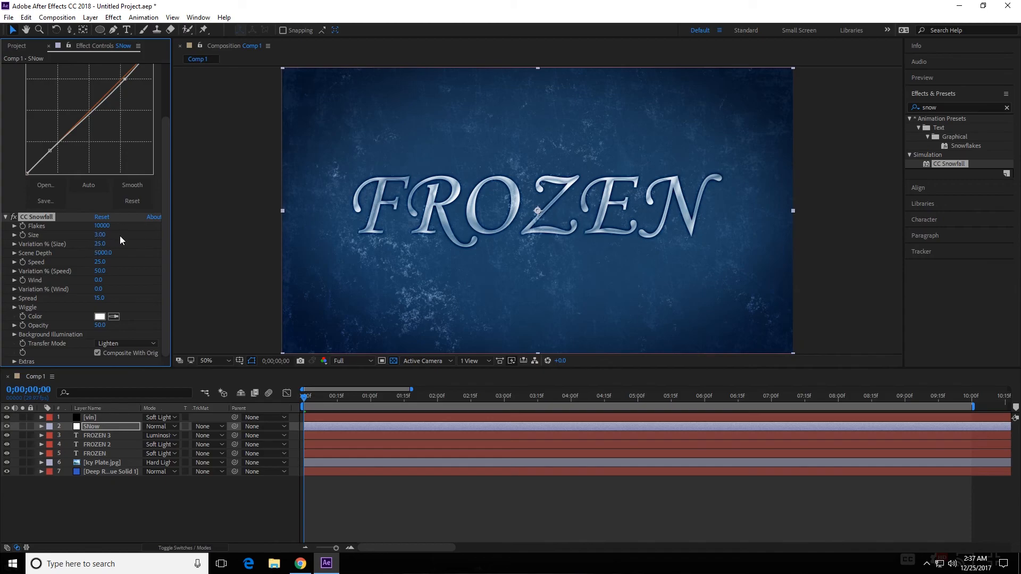
{"action": "mouse_move", "coordinate": [102, 235]}
{"action": "left_mouse_down"}
{"action": "mouse_move", "coordinate": [94, 236]}
{"action": "mouse_move", "coordinate": [109, 236]}
{"action": "left_mouse_up"}
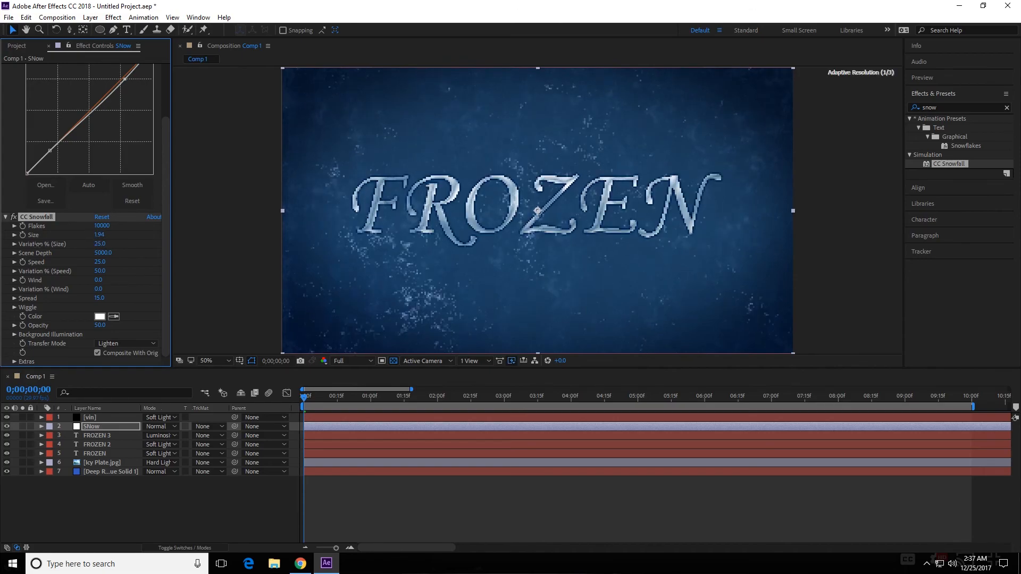
{"action": "left_click_drag", "start_coordinate": [100, 235], "coordinate": [272, 251]}
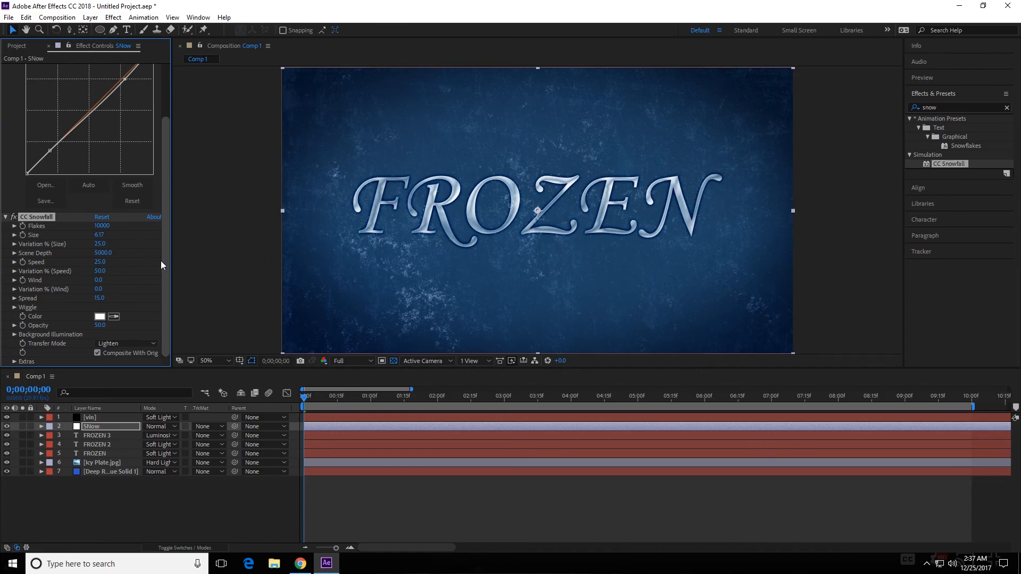
Set CC Snowfall to 600 flakes, a scene depth of 4120 and a size of 8.00.
{"action": "left_click_drag", "start_coordinate": [106, 226], "coordinate": [64, 232]}
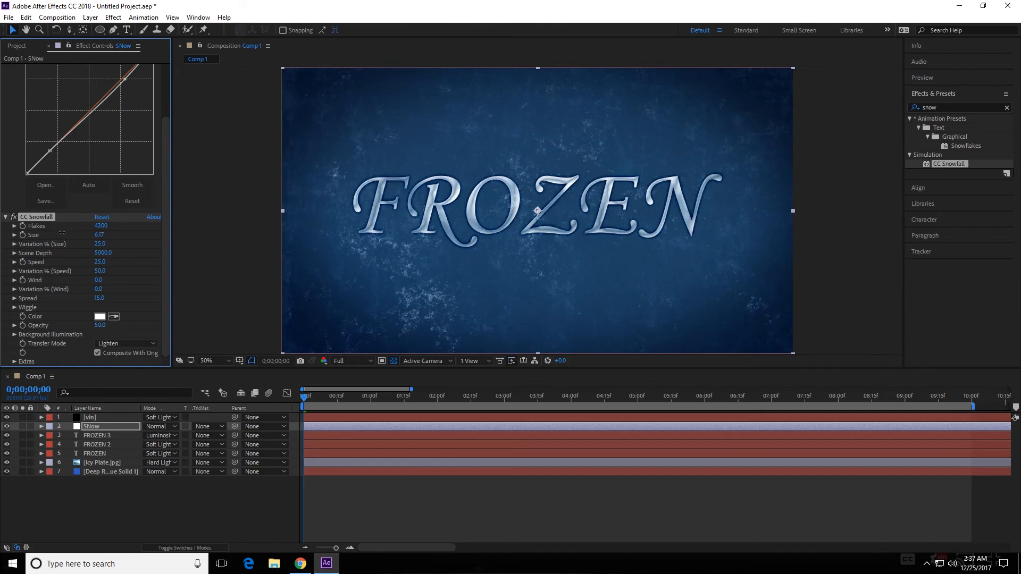
{"action": "left_click_drag", "start_coordinate": [62, 233], "coordinate": [47, 240]}
{"action": "left_click_drag", "start_coordinate": [105, 253], "coordinate": [76, 269]}
{"action": "left_click_drag", "start_coordinate": [101, 235], "coordinate": [169, 238]}
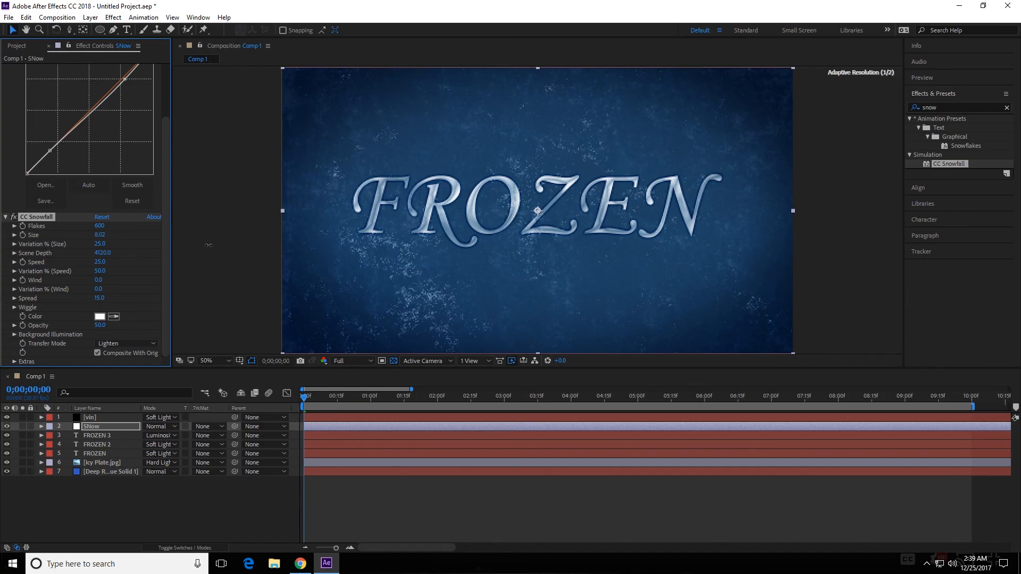
{"action": "left_click_drag", "start_coordinate": [207, 245], "coordinate": [210, 246]}
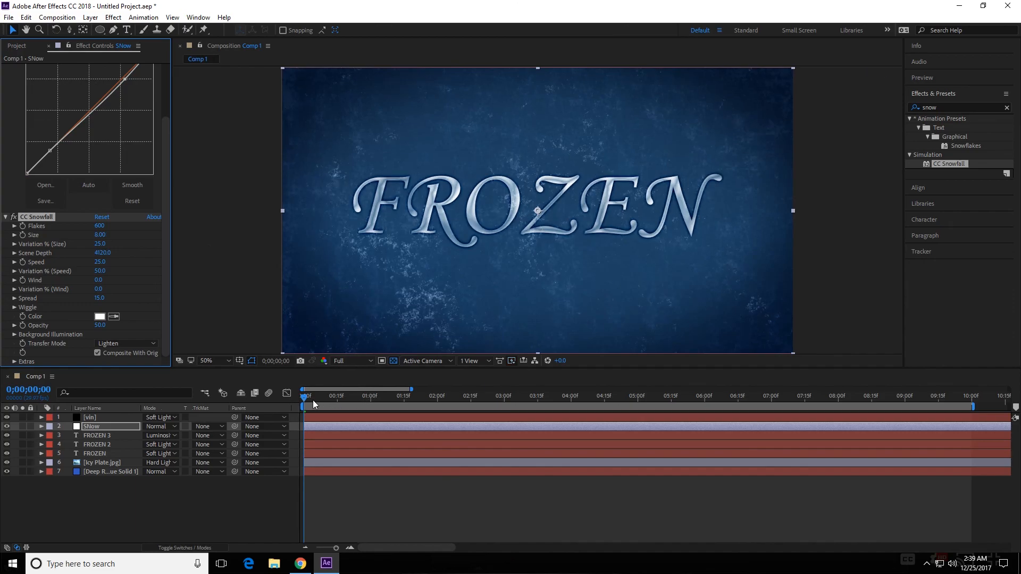
Add Comp 1 to the render queue.
{"action": "left_click_drag", "start_coordinate": [303, 400], "coordinate": [301, 435]}
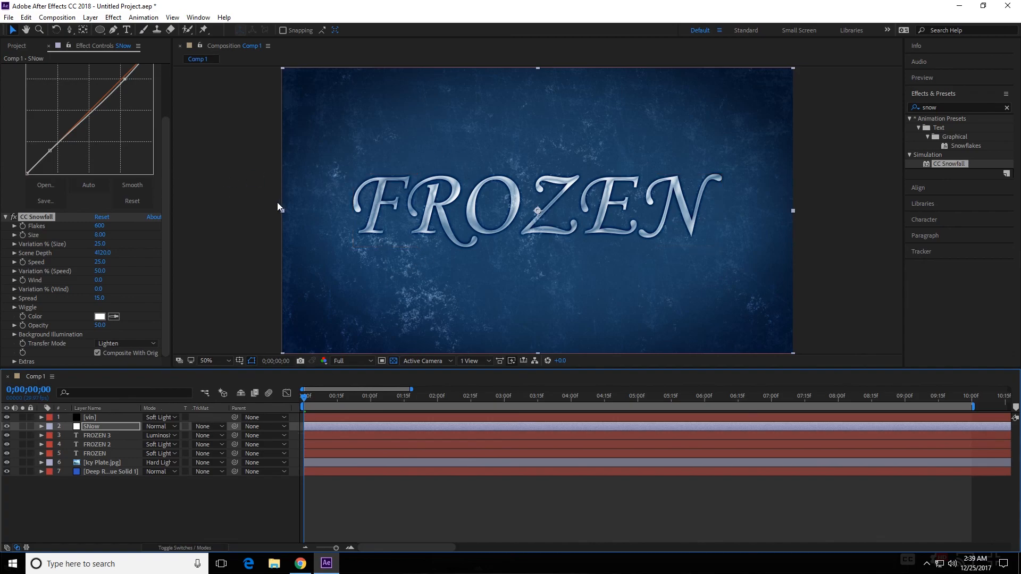
{"action": "key", "text": "ctrl+m"}
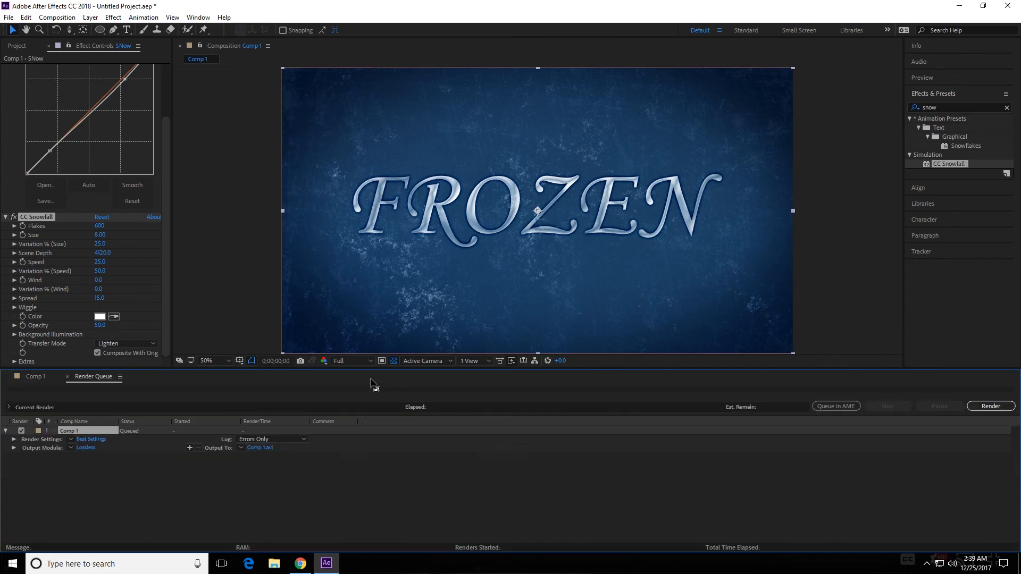